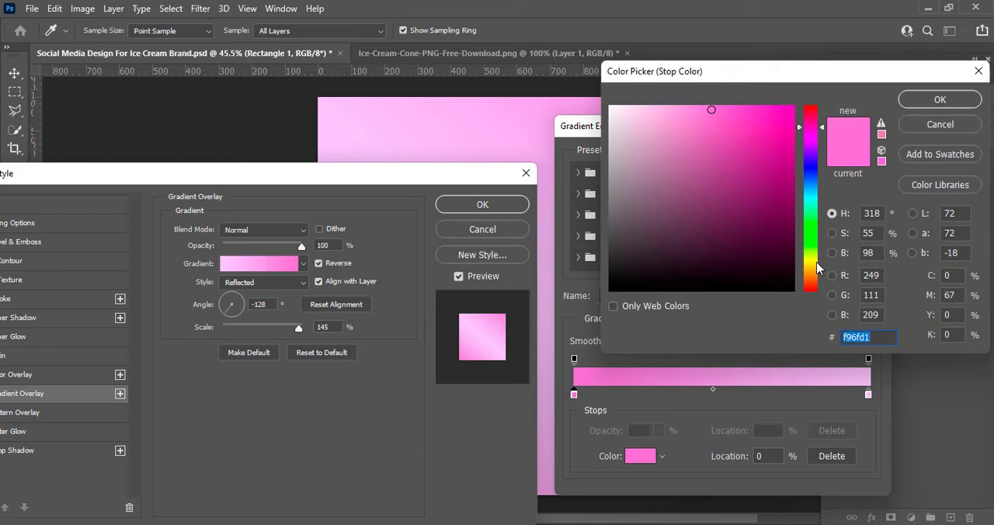
Set the gradient's first colour stop to bright pink ff0060, and accept the edited gradient
left_click(810, 263)
left_click(668, 104)
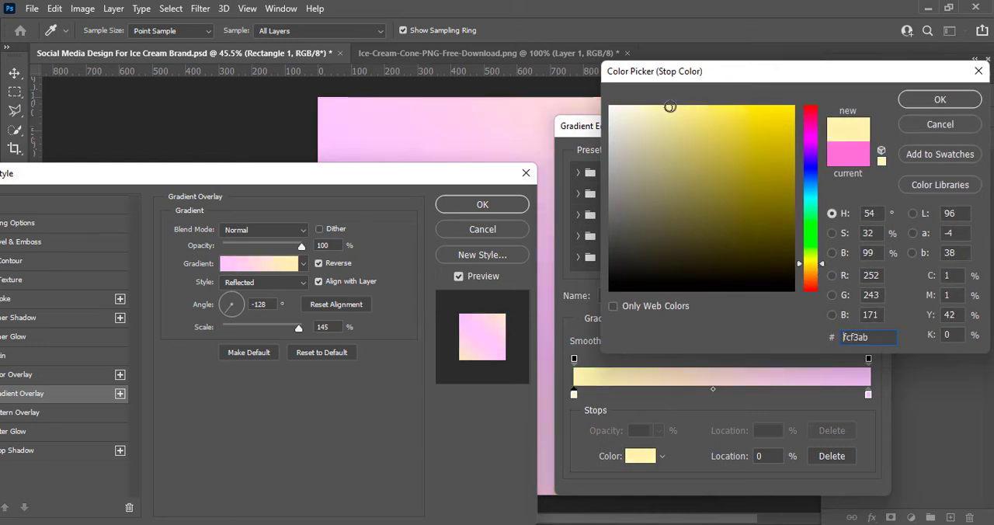
left_click_drag(815, 124, 816, 118)
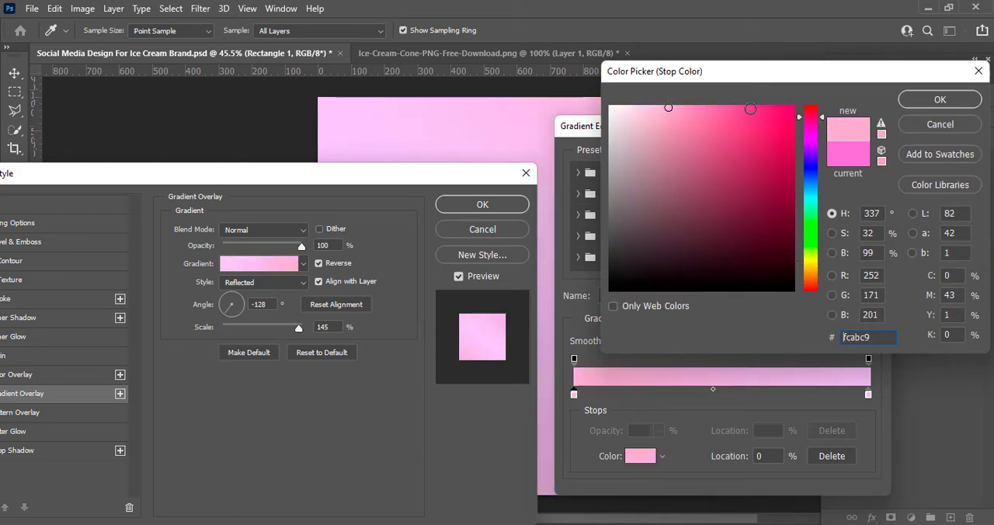
mouse_move(751, 110)
left_mouse_down()
mouse_move(717, 101)
mouse_move(797, 104)
left_mouse_up()
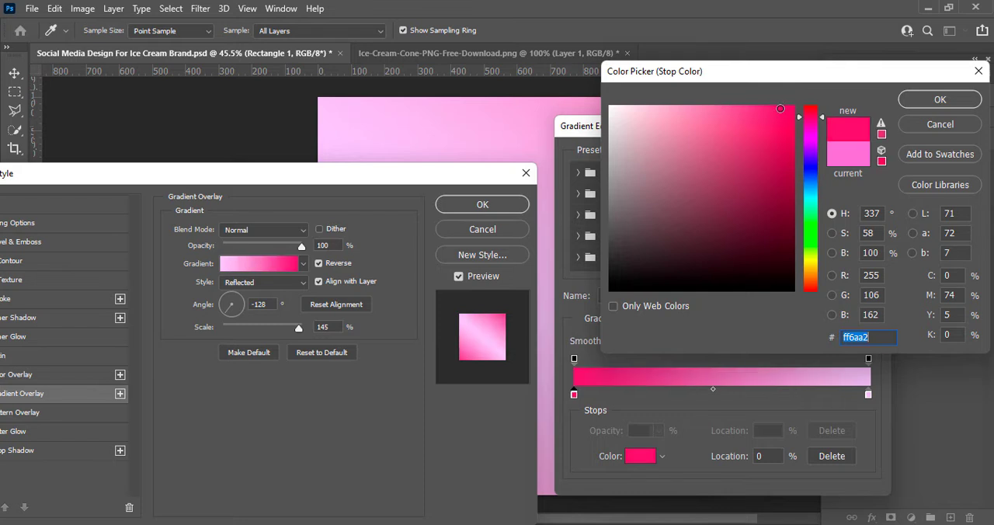
left_click(913, 113)
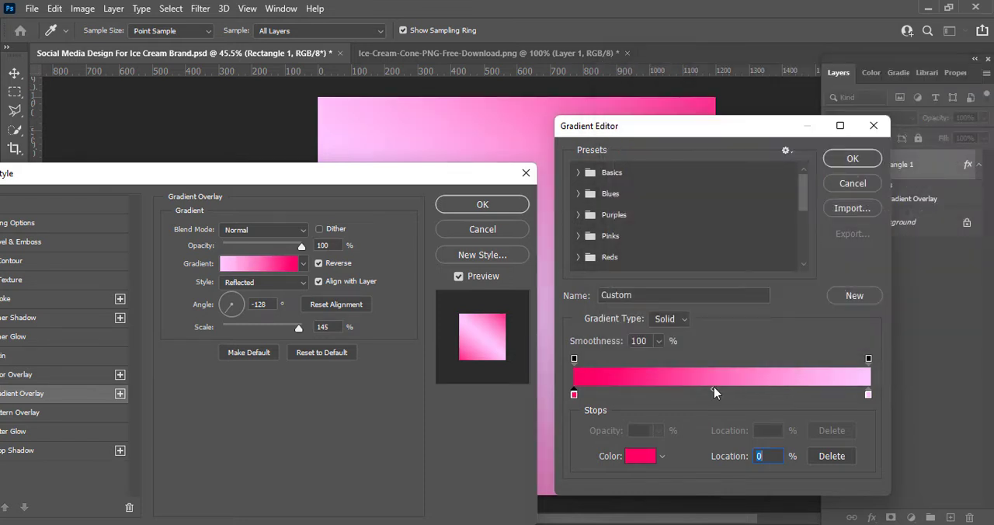
left_click(852, 159)
Change the Rectangle 1 gradient overlay to the Radial style at 137% scale and apply the layer style
left_click(264, 282)
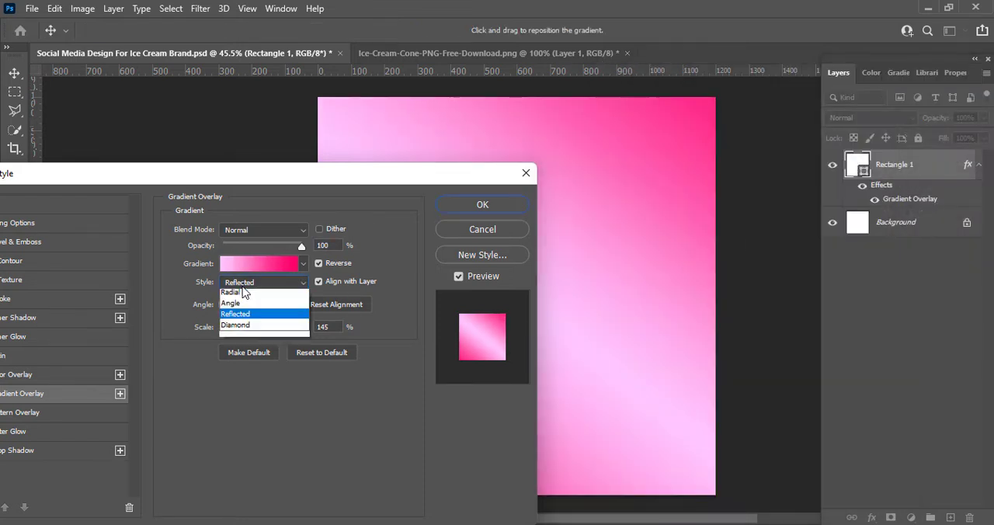
left_click(243, 293)
left_click_drag(310, 174, 602, 271)
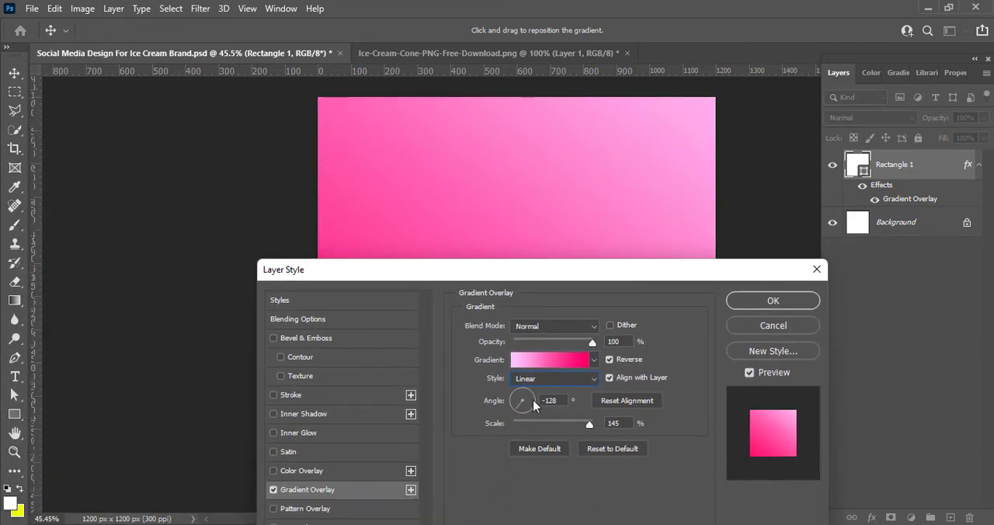
left_click(553, 378)
left_click(529, 402)
left_click_drag(535, 279, 777, 367)
mouse_move(832, 514)
left_mouse_down()
mouse_move(810, 513)
mouse_move(822, 513)
left_mouse_up()
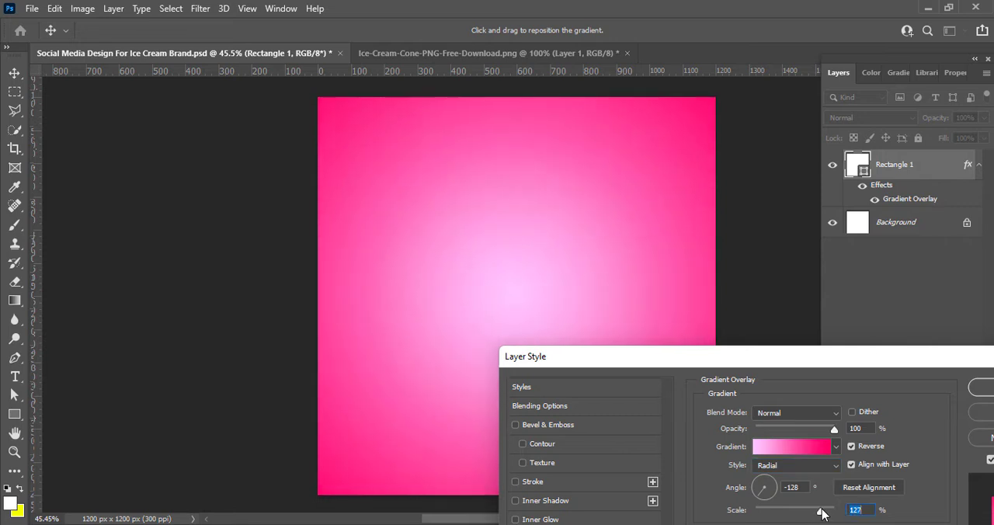
left_click_drag(549, 358, 506, 288)
left_click(703, 312)
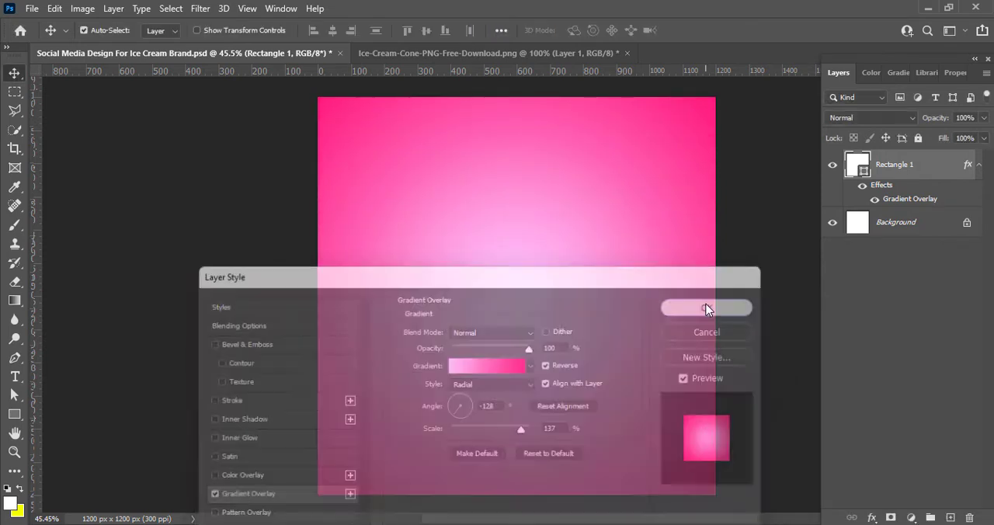
Paste the ice cream cones into the design, enlarge them to about 205%, and centre them on the canvas
left_click_drag(681, 519, 693, 520)
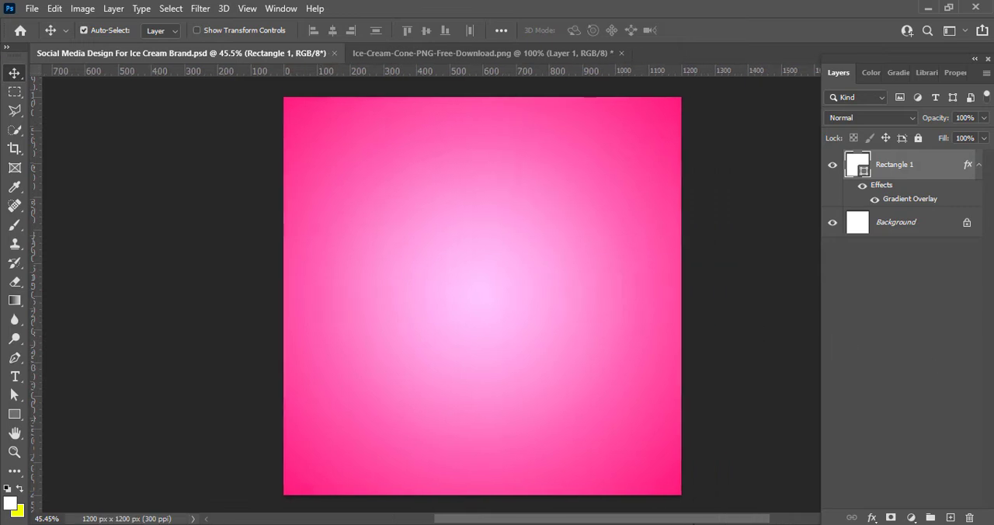
key("ctrl+v")
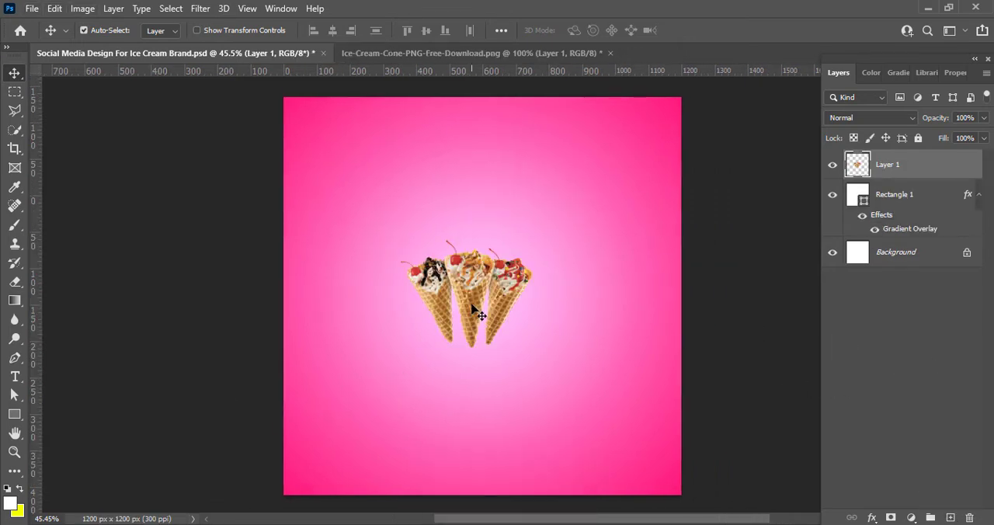
key("ctrl+t")
left_click_drag(399, 240, 339, 188)
left_click_drag(533, 345, 610, 409)
left_click_drag(528, 327, 538, 323)
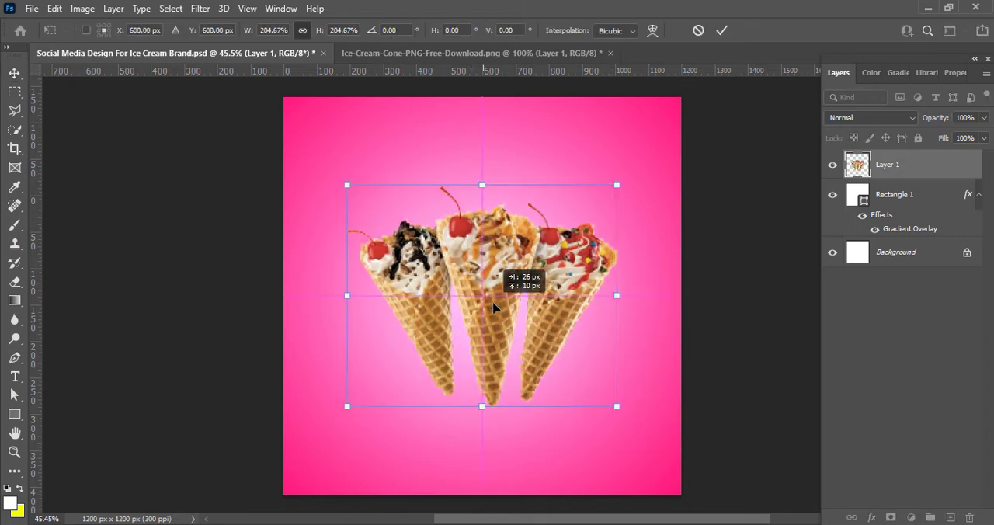
left_click(721, 30)
Strongly raise the Vibrance of the ice cream cones layer
left_click(82, 7)
mouse_move(105, 46)
left_click(249, 110)
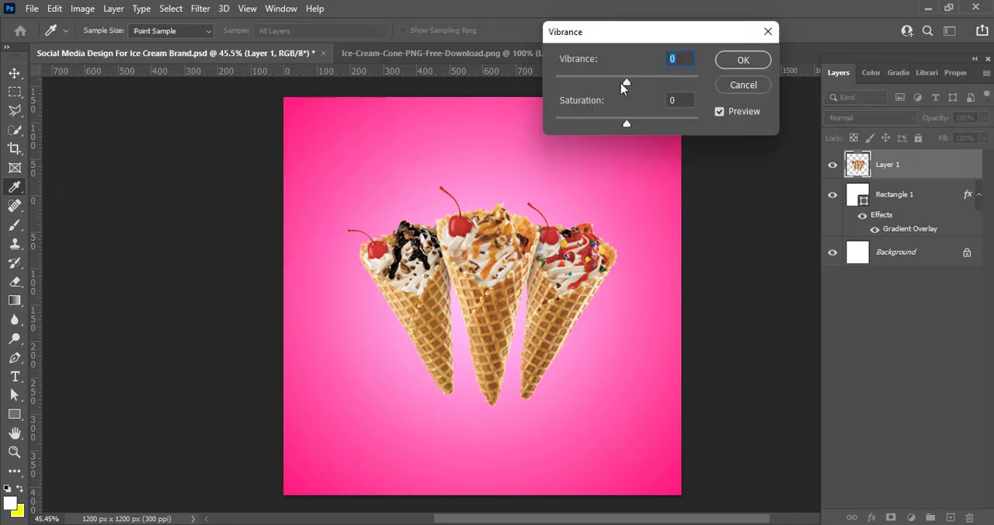
left_click_drag(657, 83, 703, 82)
left_click(729, 58)
Apply a Brightness/Contrast adjustment to the ice cream cones layer
left_click(83, 8)
left_click(256, 47)
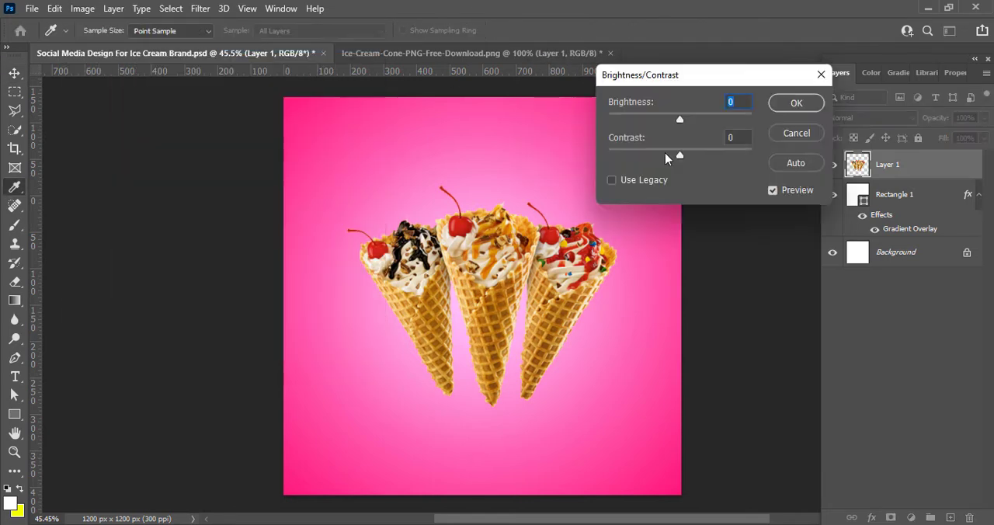
left_click(804, 102)
Apply a Curves adjustment to the cones that lifts the midtones and raises highlight input 176 to output 226
left_click(82, 8)
left_click(249, 73)
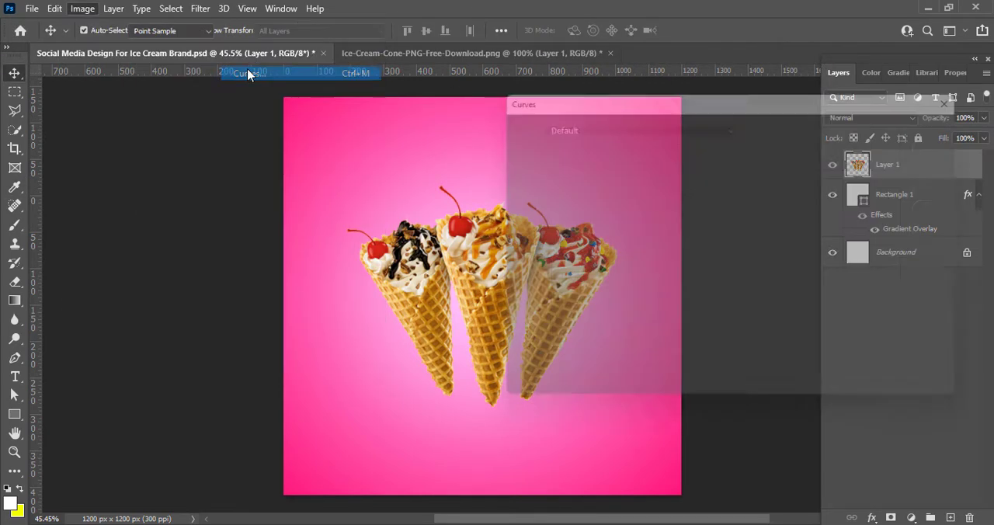
left_click_drag(843, 112, 846, 111)
left_click_drag(810, 263, 811, 234)
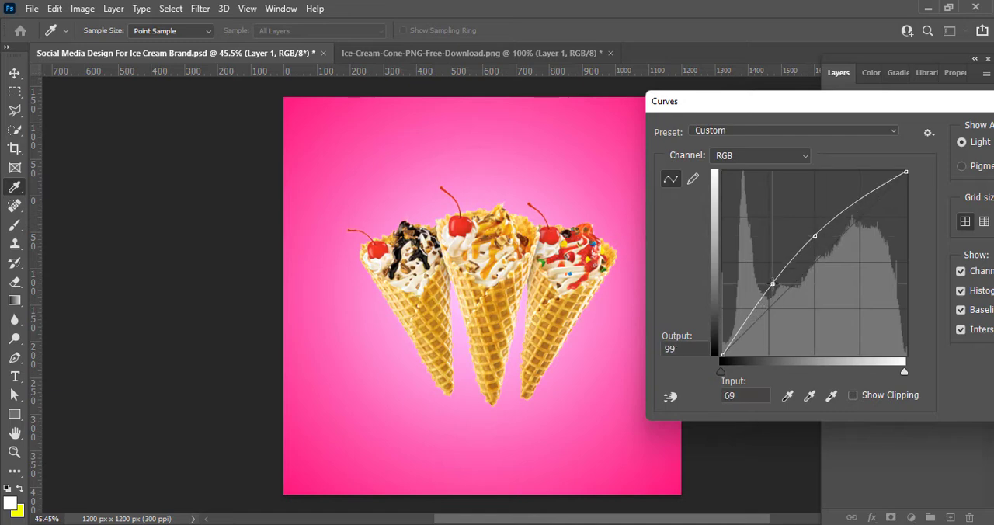
left_click_drag(773, 285, 783, 289)
left_click_drag(849, 199, 849, 192)
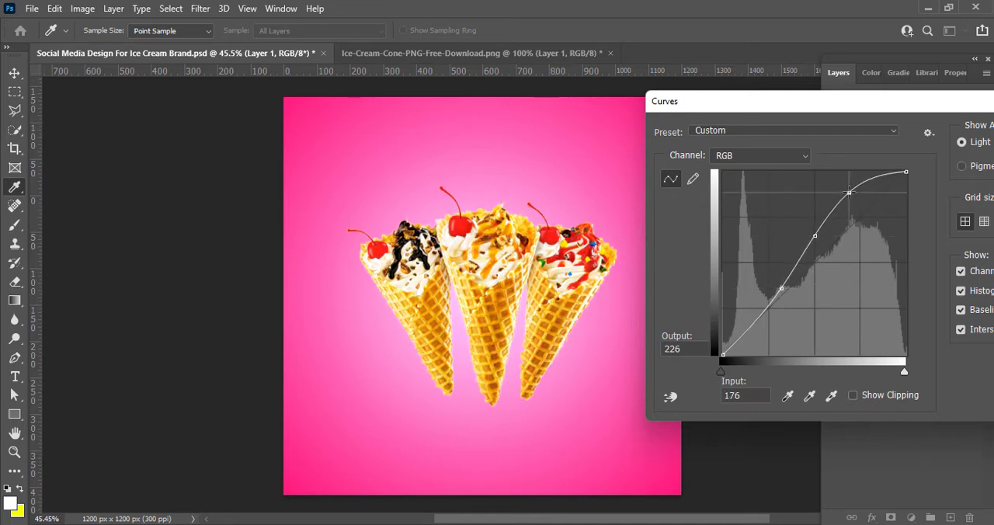
left_click_drag(843, 107, 699, 110)
left_click(955, 139)
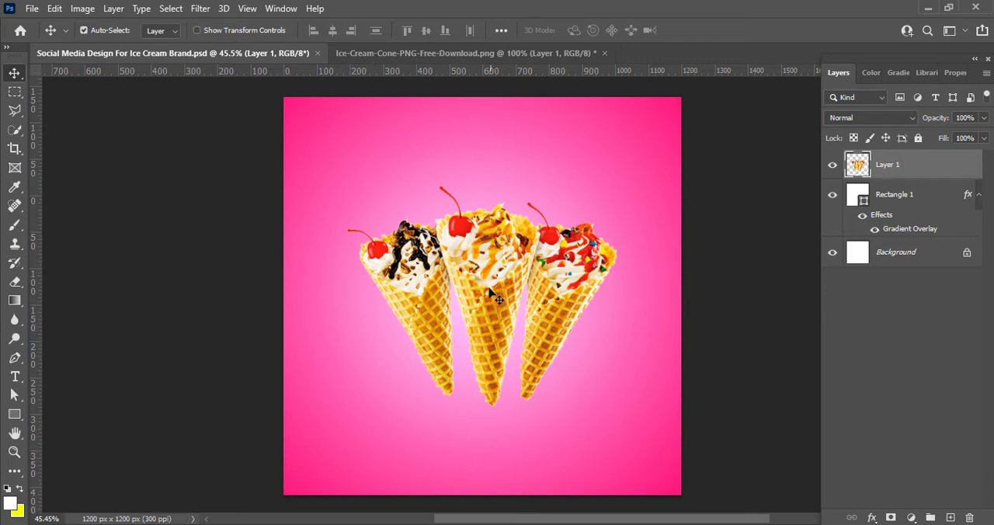
left_click_drag(489, 289, 491, 291)
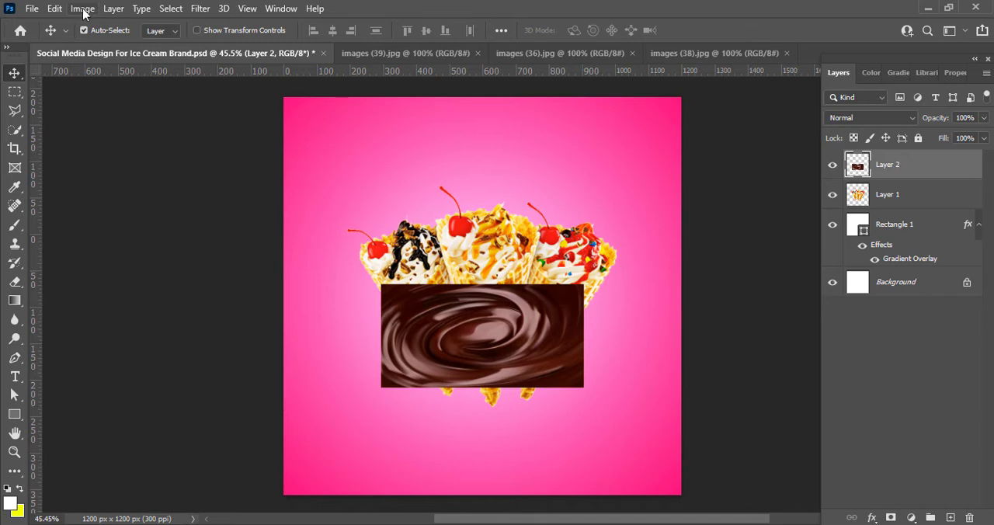
Apply a Vibrance adjustment to the chocolate swirl layer
left_click(82, 8)
mouse_move(100, 44)
left_click(248, 108)
left_click(742, 60)
Brighten the chocolate swirl with Curves, lifting the midtones and mapping input 76 to output 83, and save the document
left_click(83, 9)
left_click(249, 73)
left_click_drag(482, 46, 760, 72)
left_click_drag(690, 236, 697, 209)
left_click_drag(643, 265, 654, 268)
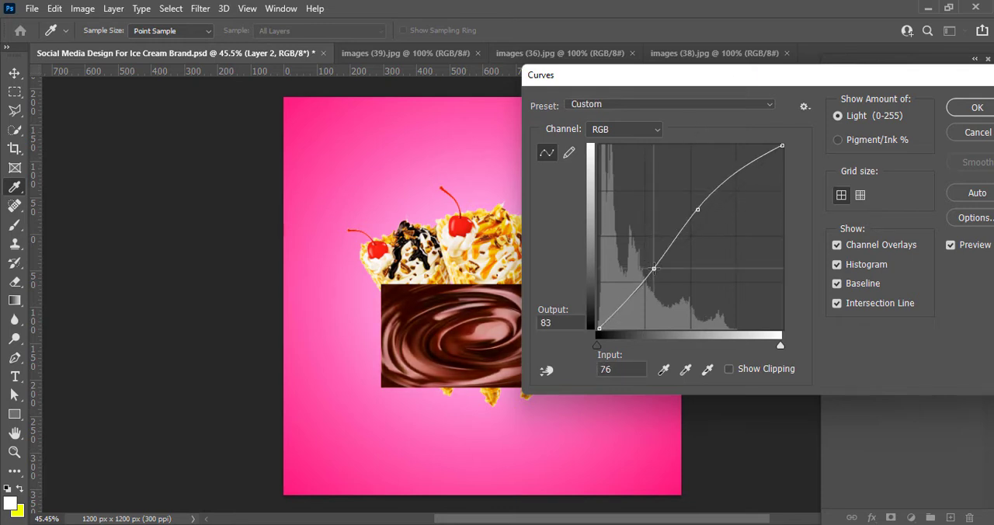
left_click(977, 109)
key("ctrl+s")
Enlarge the chocolate swirl to nearly the canvas width and place it against the canvas's lower edge
key("ctrl+t")
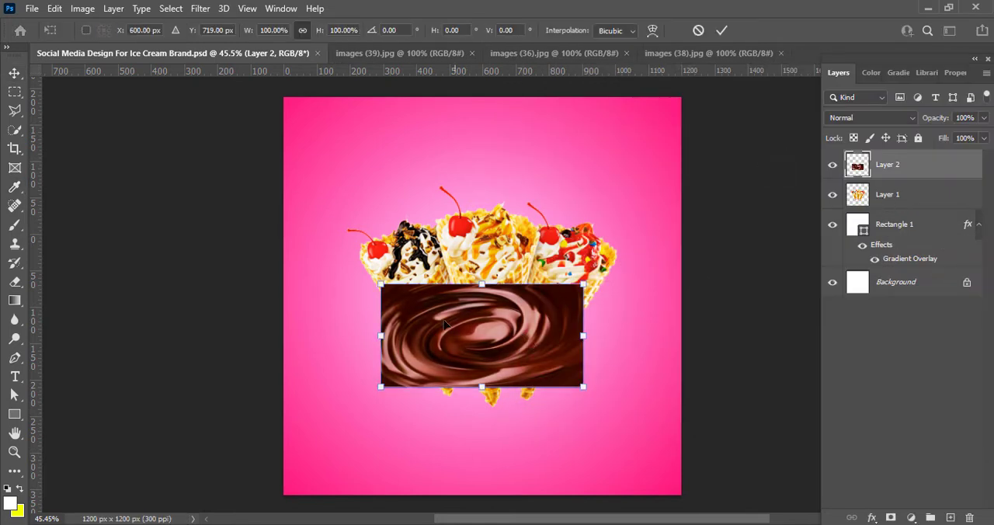
left_click_drag(380, 284, 293, 239)
left_click_drag(583, 387, 667, 428)
left_click_drag(534, 382, 537, 458)
key("Return")
Move the cones layer above the chocolate swirl, shift the swirl to the canvas's lower-right corner, and save the document
left_click(878, 190)
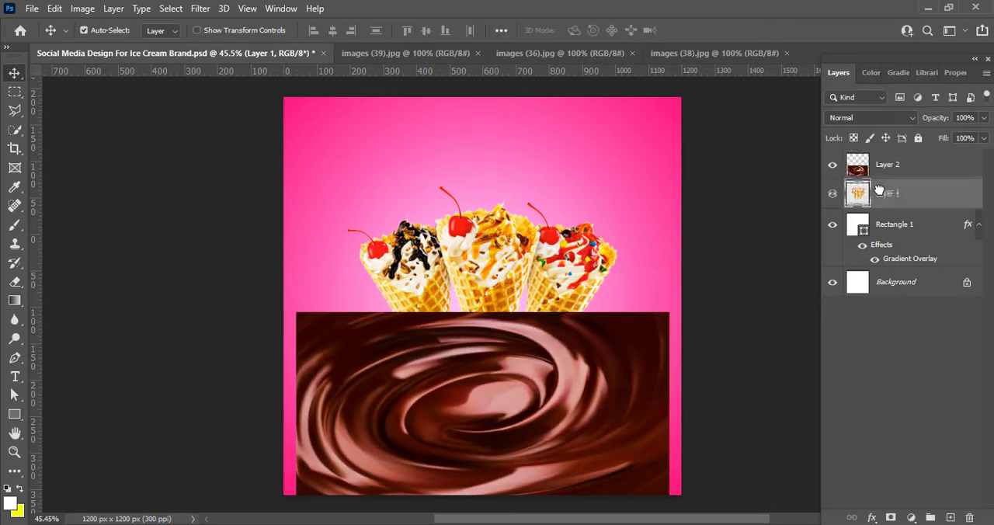
left_click_drag(878, 191, 878, 158)
left_click_drag(584, 392, 584, 376)
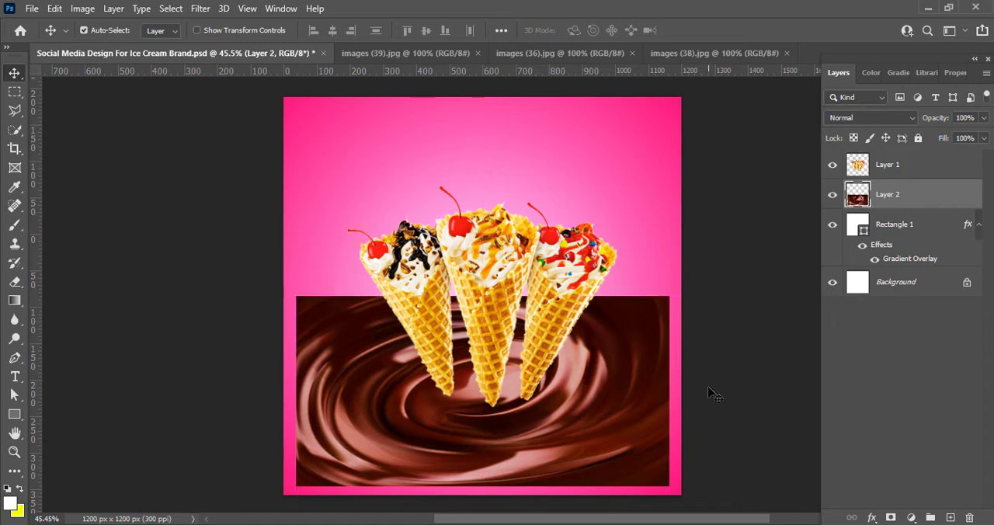
left_click_drag(561, 416, 564, 421)
key("ctrl+s")
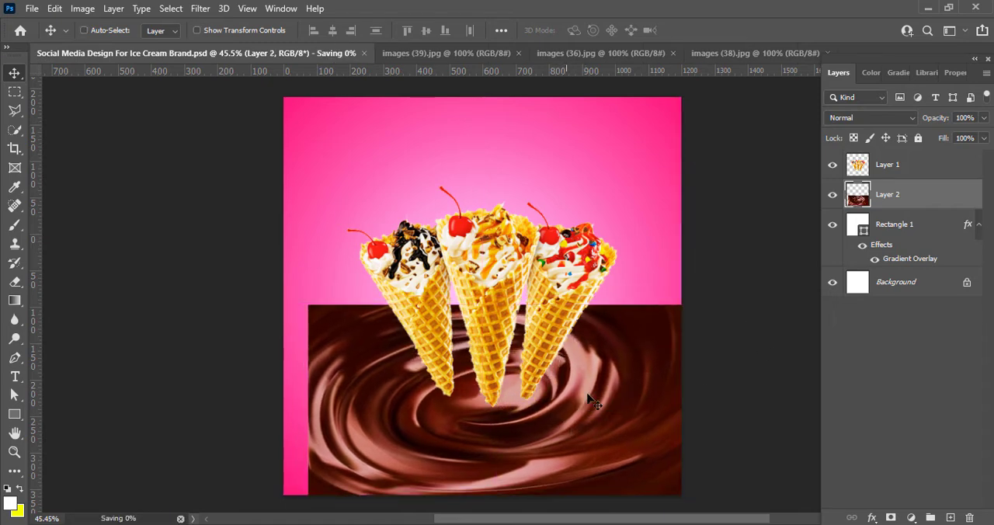
Erase the straight edges of the chocolate swirl with a soft 150 px Eraser to leave a rounded pool beneath the cones
left_click(14, 280)
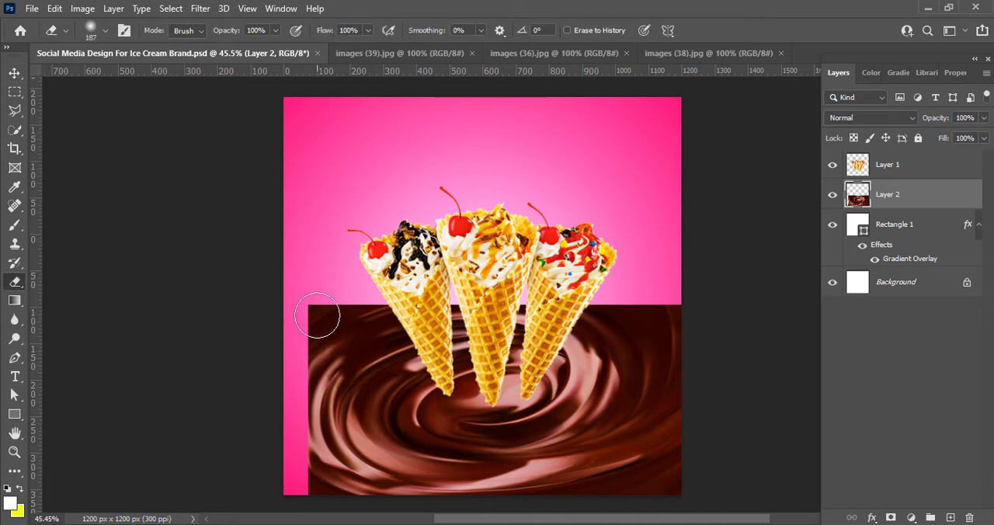
mouse_move(297, 332)
left_mouse_down()
mouse_move(352, 298)
mouse_move(416, 288)
mouse_move(707, 311)
left_mouse_up()
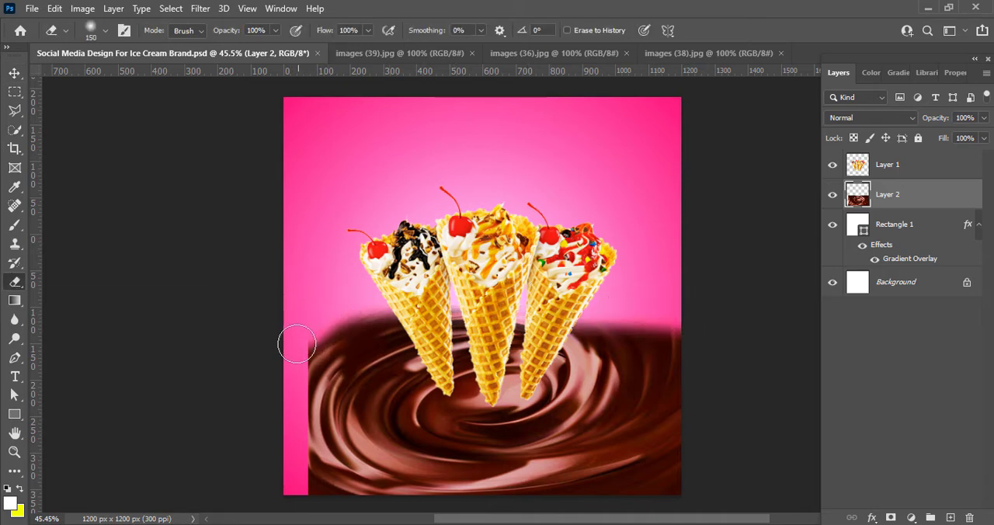
left_click_drag(297, 344, 301, 464)
mouse_move(293, 364)
left_mouse_down()
mouse_move(319, 327)
mouse_move(298, 445)
mouse_move(362, 493)
mouse_move(453, 511)
mouse_move(542, 509)
mouse_move(437, 512)
mouse_move(655, 479)
mouse_move(666, 489)
mouse_move(681, 444)
mouse_move(684, 313)
left_mouse_up()
left_click_drag(358, 300, 300, 356)
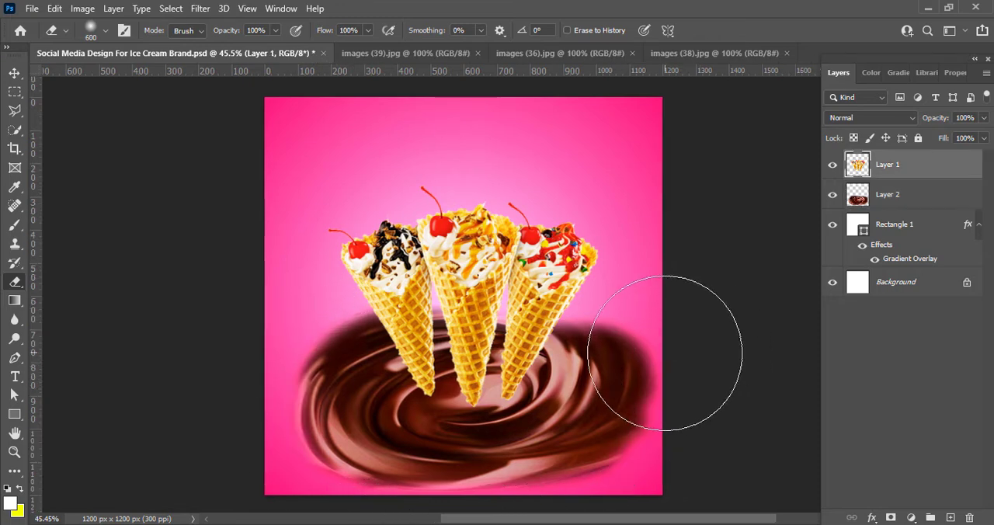
Fade the outer rim of the chocolate pool on Layer 2 into the pink background with a 600 px Eraser
left_click(872, 200)
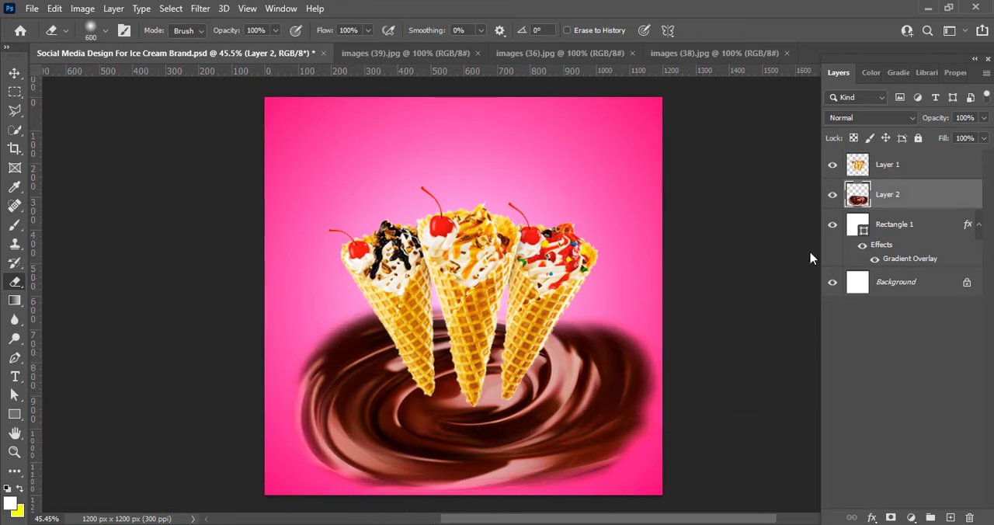
left_click(662, 360)
key("ctrl+z")
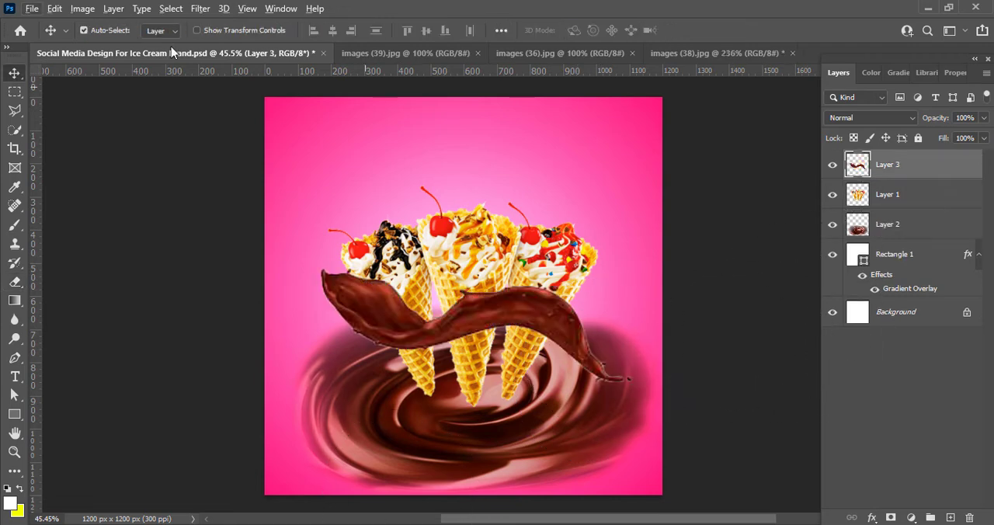
Adjust the chocolate splash layer's Vibrance, and set its brightness to 17 and contrast to 28
left_click(82, 8)
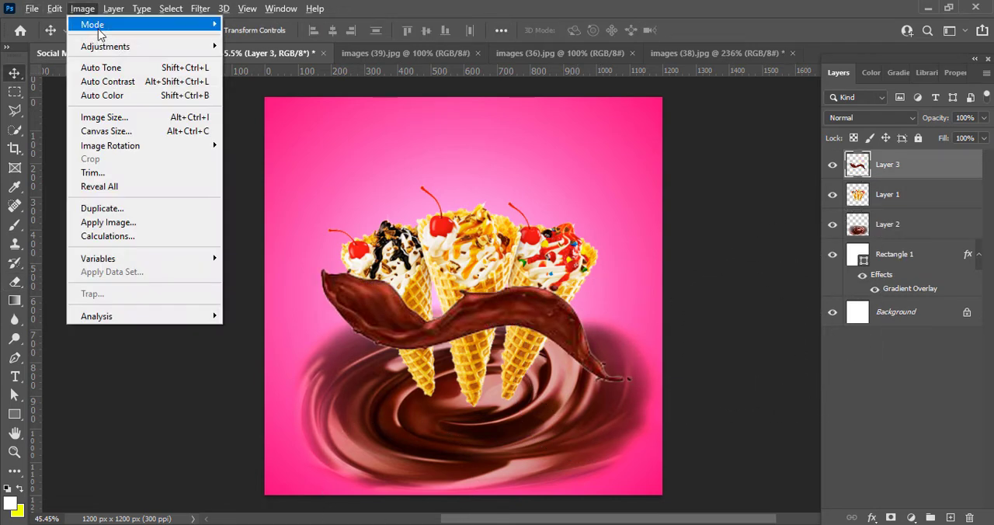
mouse_move(111, 45)
left_click(284, 102)
key("Escape")
left_click(82, 8)
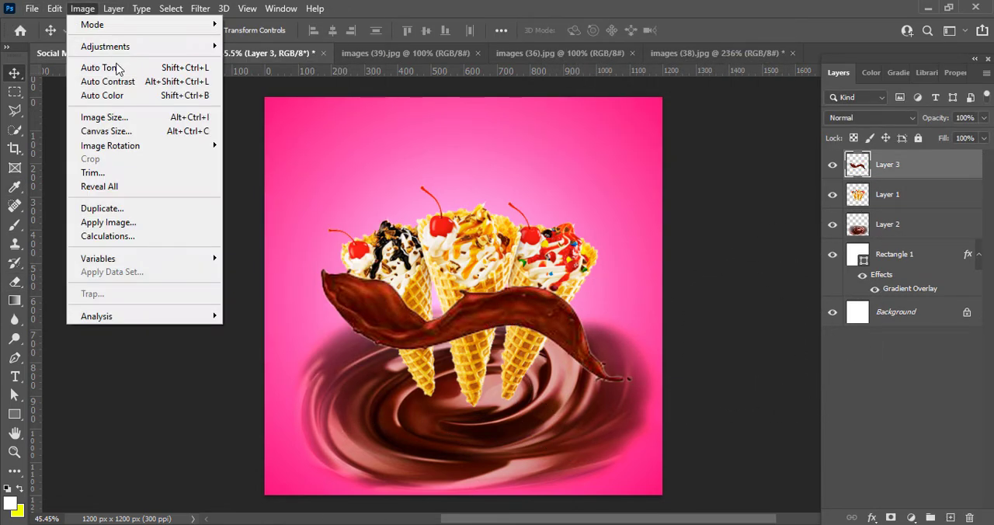
left_click(289, 44)
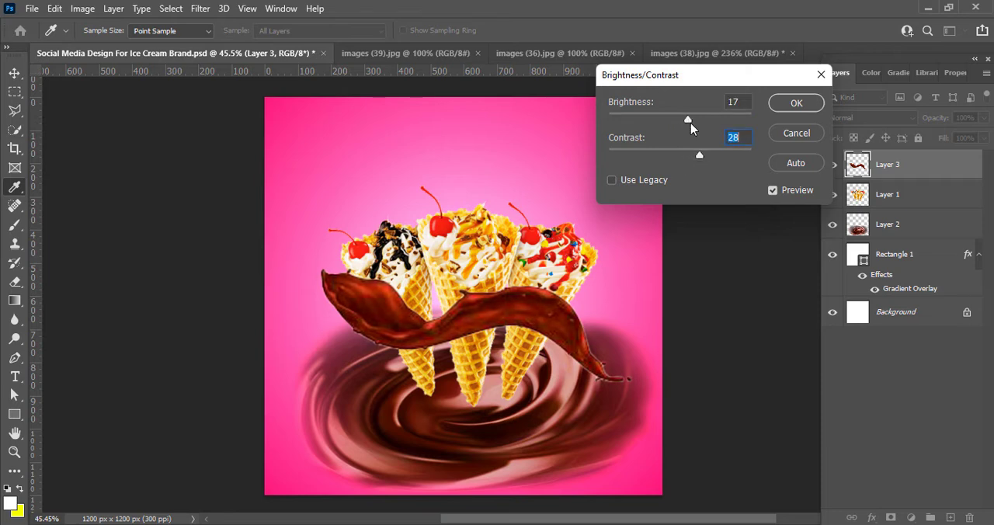
left_click(800, 104)
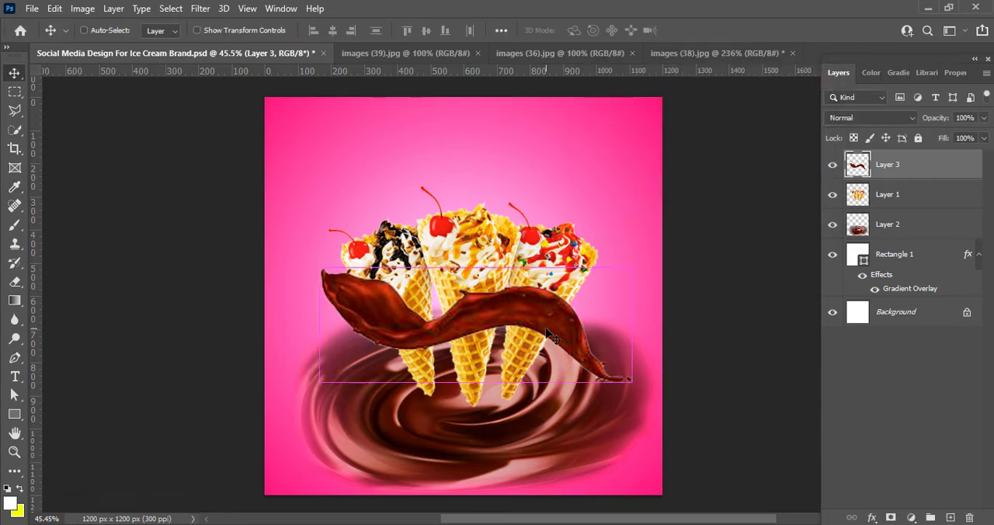
Move the chocolate splash down about 53 px and place the cones layer above it
key("ctrl+t")
left_click_drag(526, 315, 521, 334)
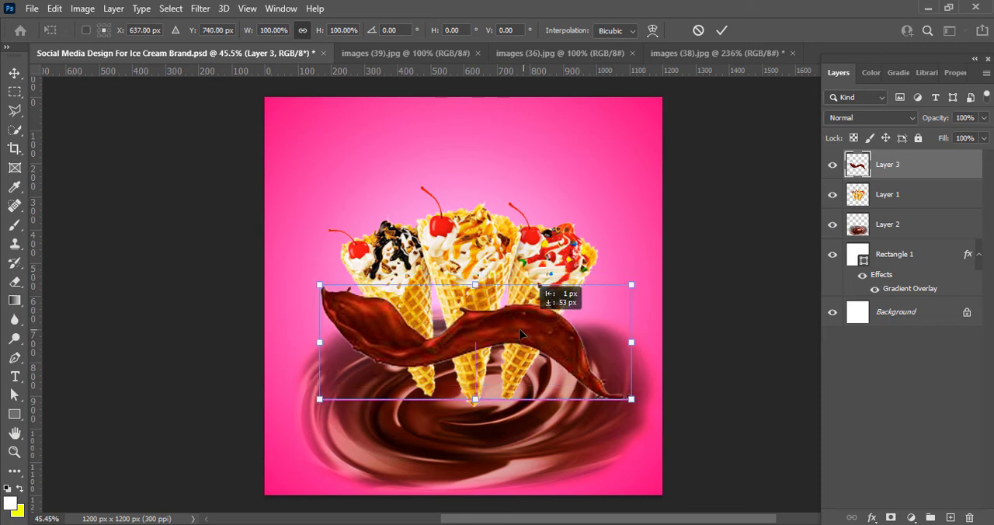
left_click_drag(857, 195, 891, 153)
left_click_drag(882, 194, 885, 154)
left_click_drag(883, 189, 886, 160)
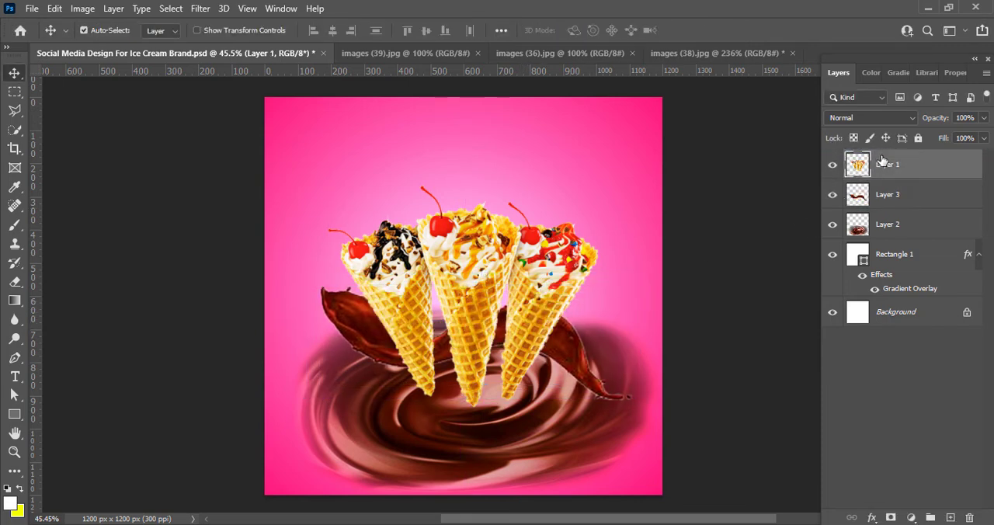
Shift the chocolate splash up across the middle of the cones and place its layer above the cones layer
mouse_move(553, 338)
left_mouse_down()
mouse_move(564, 381)
mouse_move(564, 258)
mouse_move(553, 322)
left_mouse_up()
left_click_drag(871, 202, 873, 158)
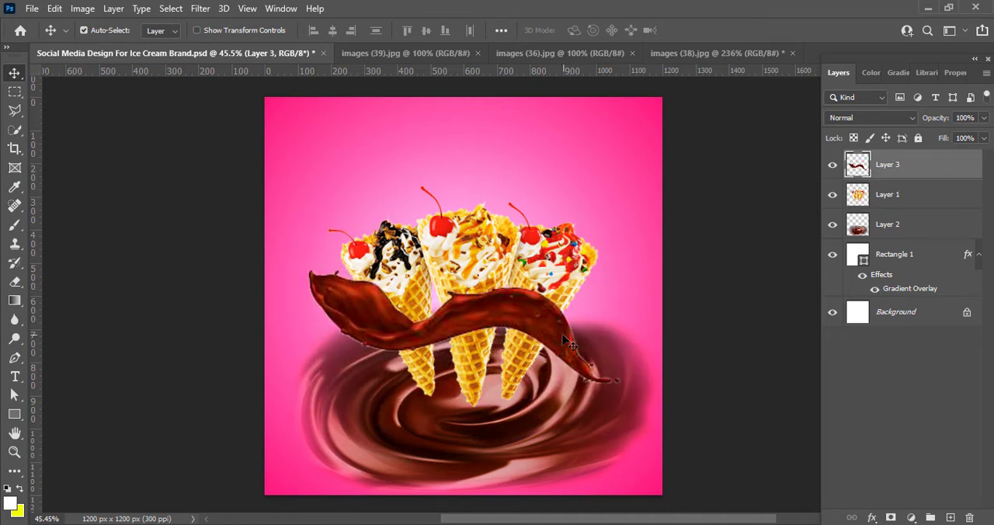
Move the chocolate splash slightly down across the cones, enlarge it to about 105%, and rotate it about 4.7° clockwise
left_click_drag(556, 332, 567, 348)
key("ctrl+t")
left_click_drag(638, 405, 636, 417)
left_click_drag(631, 356, 647, 360)
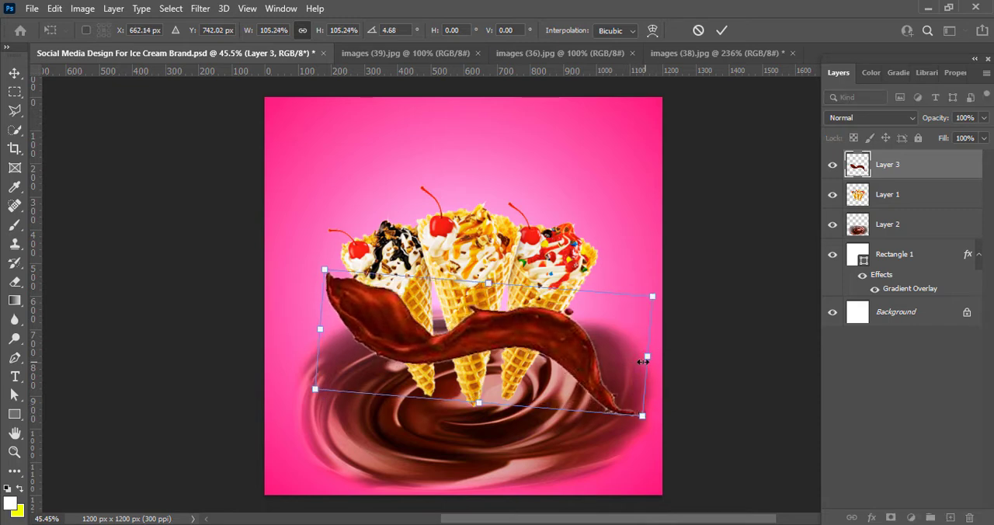
left_click_drag(542, 355, 534, 355)
left_click(720, 31)
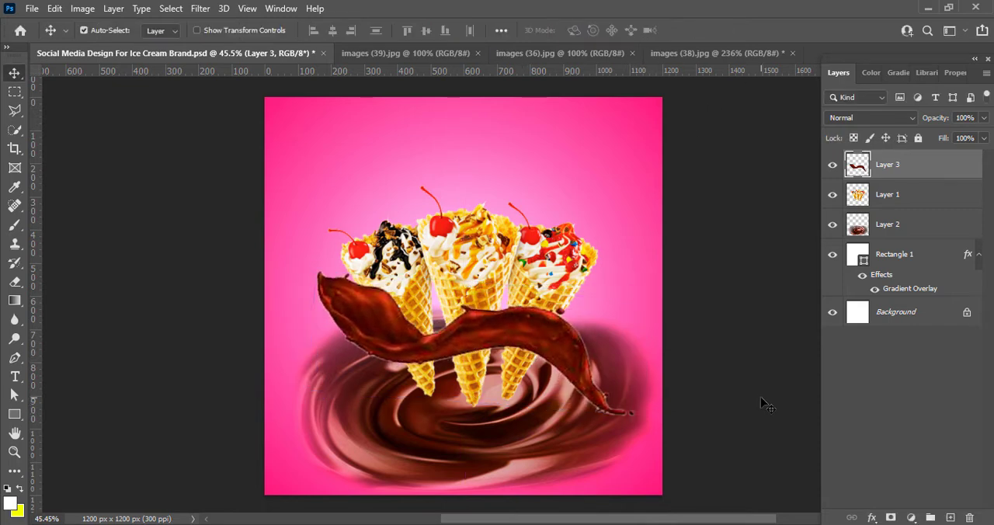
key("ctrl+t")
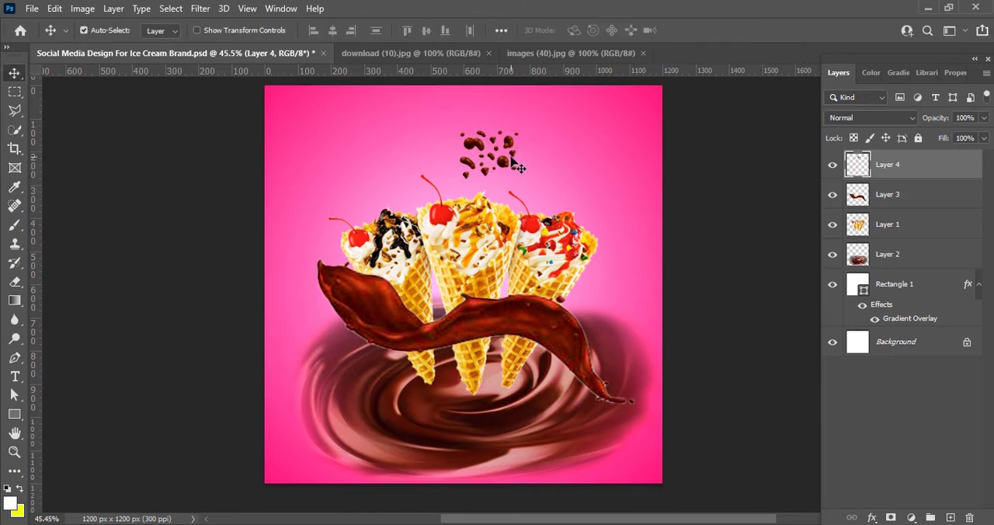
Adjust the Vibrance of the chocolate drops on Layer 4 and set their contrast to 17
left_click(83, 9)
mouse_move(190, 45)
left_click(249, 107)
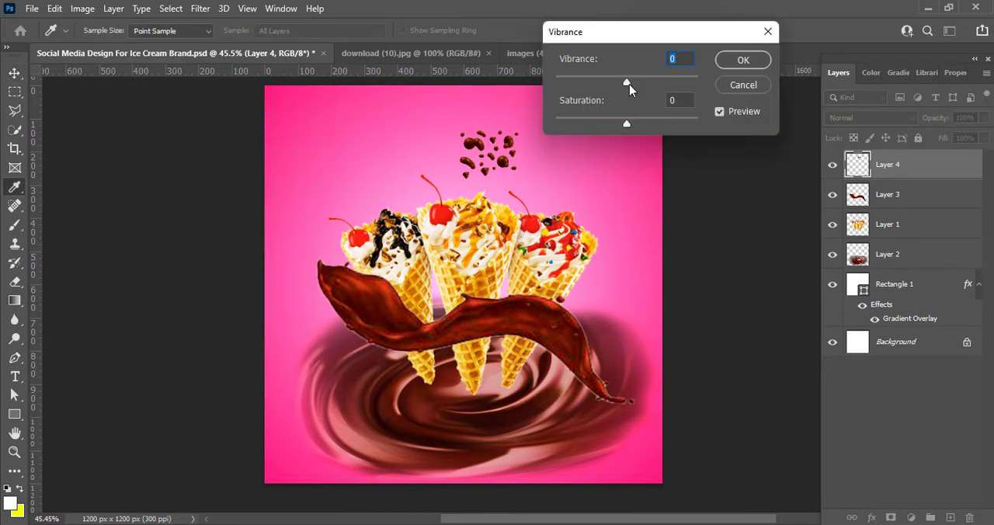
left_click(742, 62)
left_click(82, 9)
mouse_move(116, 44)
left_click(249, 45)
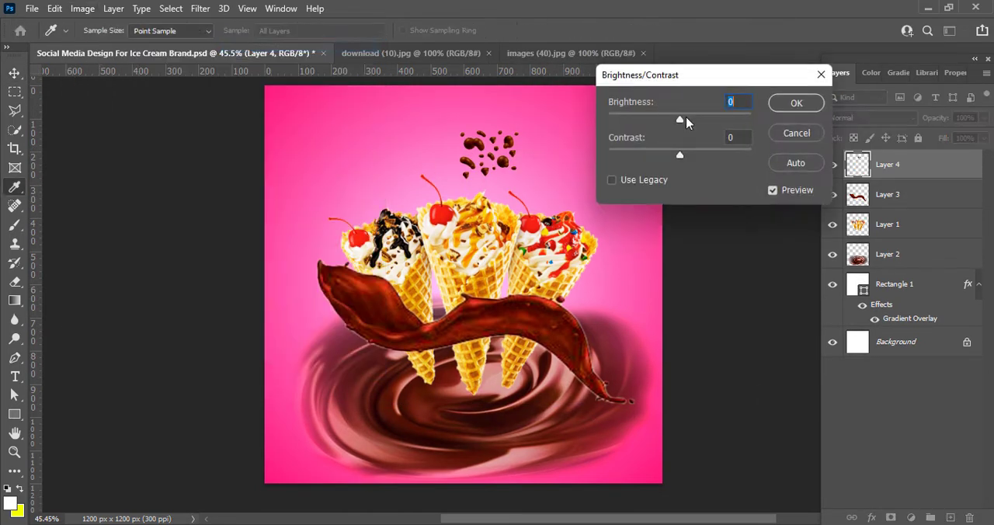
left_click(796, 102)
Move the chocolate drops beside the splash's upper-left end and place the splash layer above the drops layer
key("v")
left_click_drag(499, 154, 340, 310)
left_click_drag(892, 194, 892, 154)
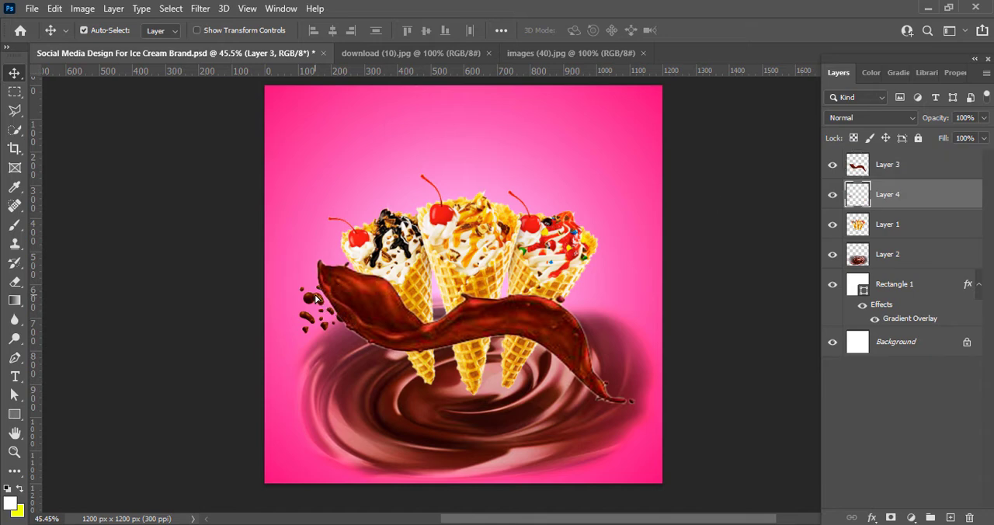
Scale the chocolate drops to about 95%, rotate them about -10.6°, and position them against the splash's upper-left tip
left_click_drag(320, 301, 311, 275)
key("ctrl+t")
left_click_drag(353, 308, 390, 339)
left_click_drag(284, 351, 295, 358)
left_click_drag(318, 283, 310, 274)
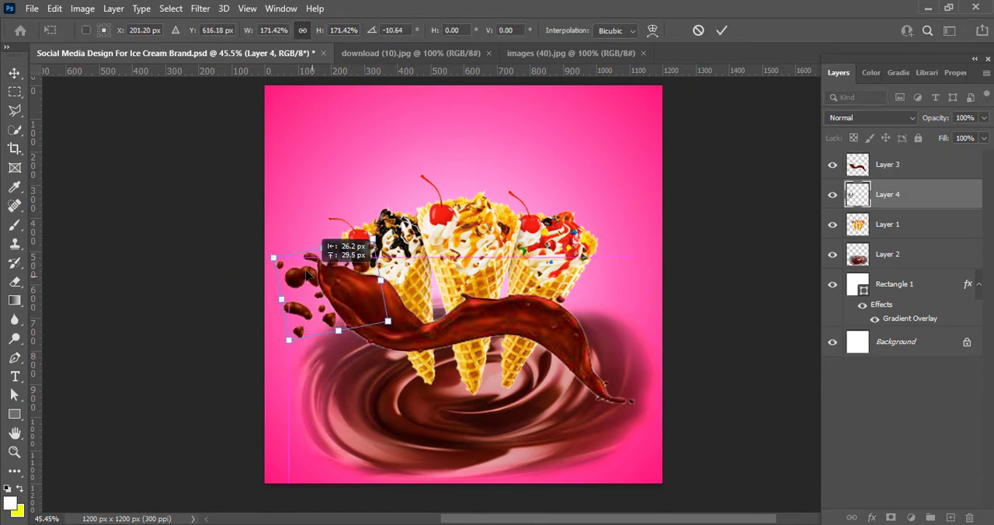
left_click_drag(390, 324, 353, 271)
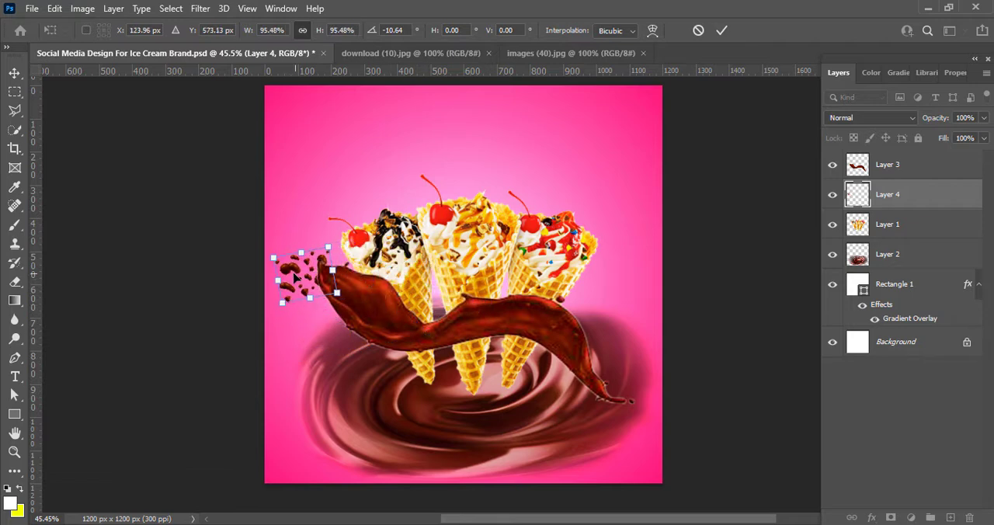
left_click_drag(295, 263, 312, 269)
left_click(721, 31)
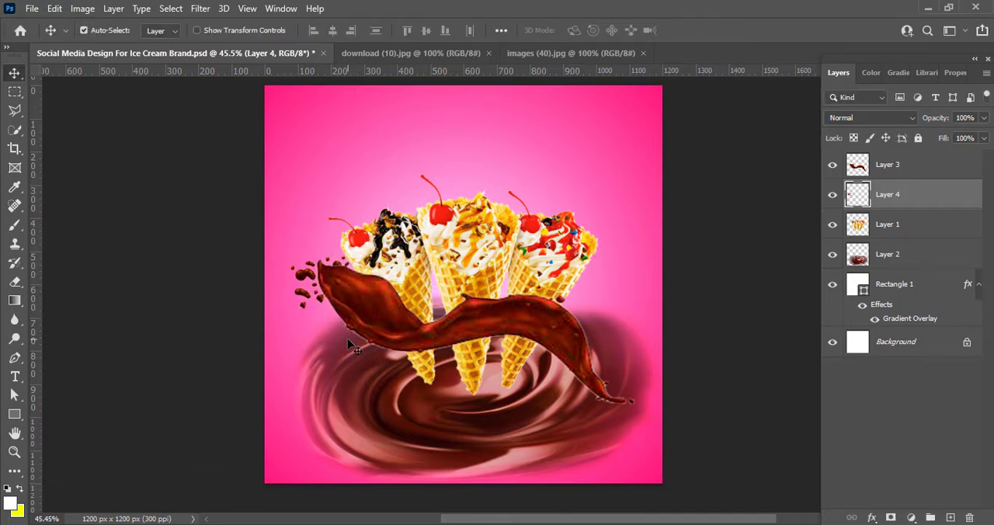
Scatter copies of the chocolate drops around the splash's tail and across the cones, rotate one copy about 31°, and save the document
left_click_drag(308, 300, 561, 394)
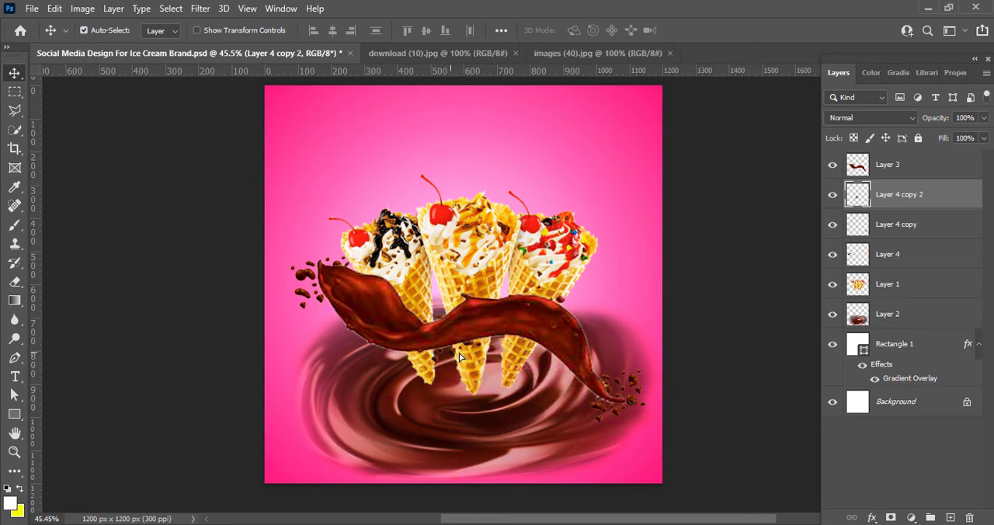
left_click_drag(458, 357, 588, 304, "alt")
key("ctrl+t")
mouse_move(531, 293)
left_mouse_down("shift")
mouse_move(513, 284)
mouse_move(526, 290)
mouse_move(526, 311)
left_mouse_up("shift")
left_click_drag(579, 296, 561, 298)
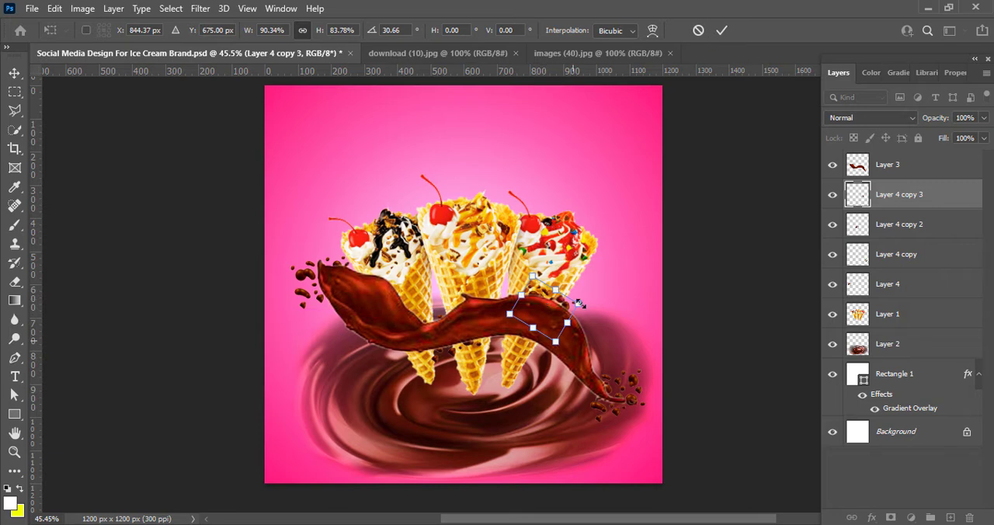
left_click(721, 30)
left_click_drag(591, 417, 377, 308)
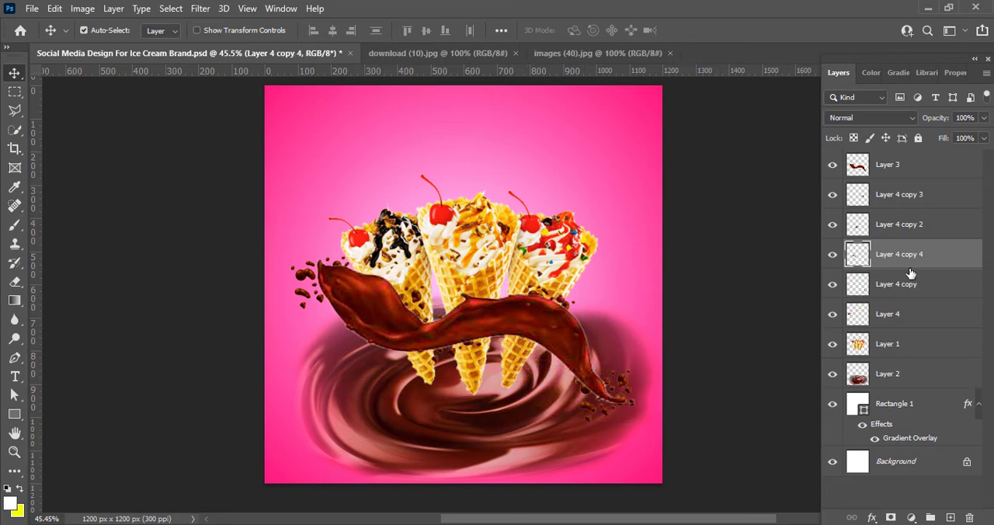
key("ctrl+s")
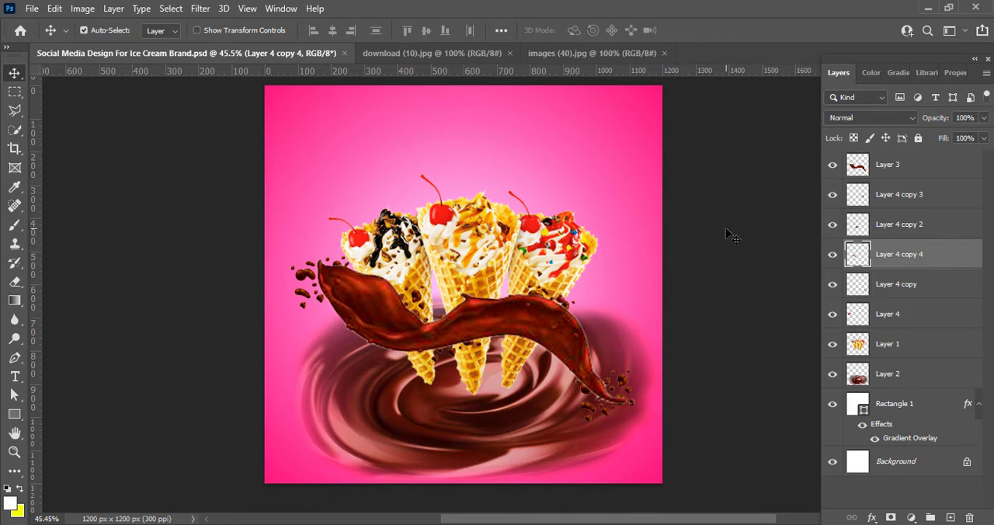
Raise the Vibrance of the logo on Layer 5
left_click(567, 155)
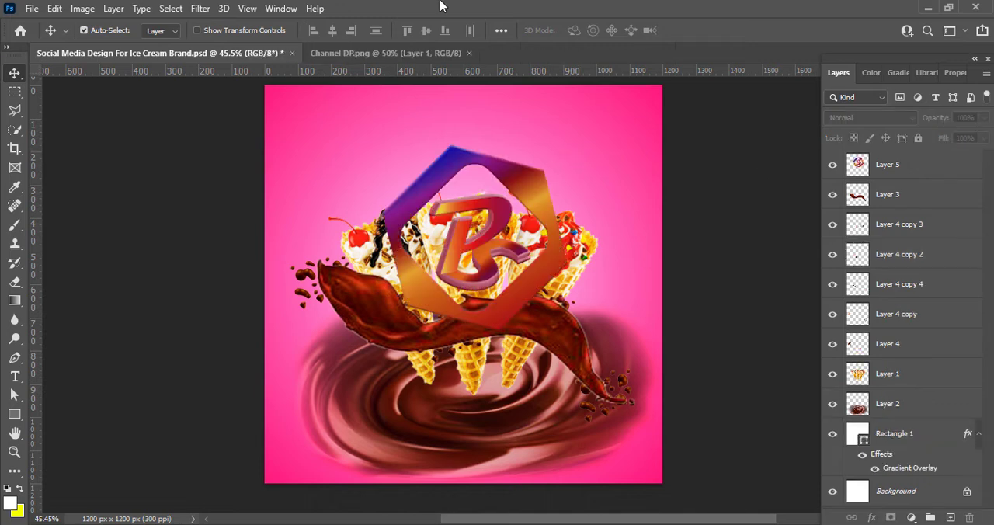
left_click(82, 8)
left_click(546, 204)
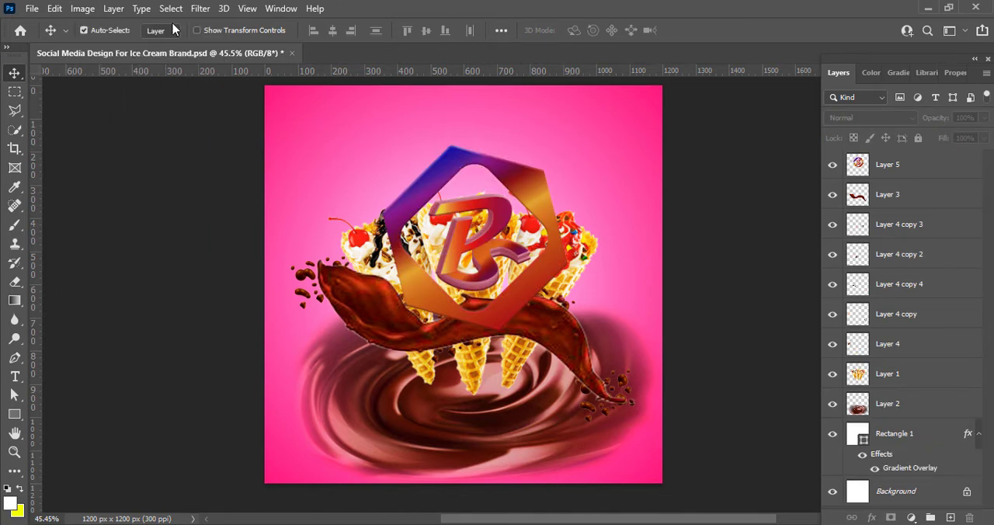
left_click(83, 9)
left_click(560, 206)
left_click(519, 187)
left_click(86, 9)
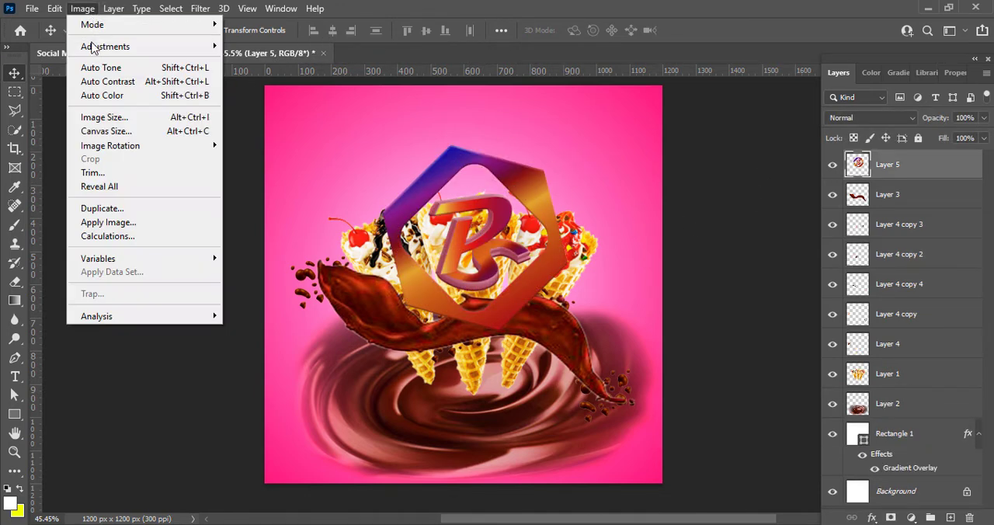
mouse_move(93, 45)
left_click(338, 110)
left_click_drag(627, 81, 711, 86)
left_click(742, 60)
Increase the logo's contrast with an S-shaped Curves adjustment, mapping input 143 to 177 and input 105 to 84
left_click(82, 7)
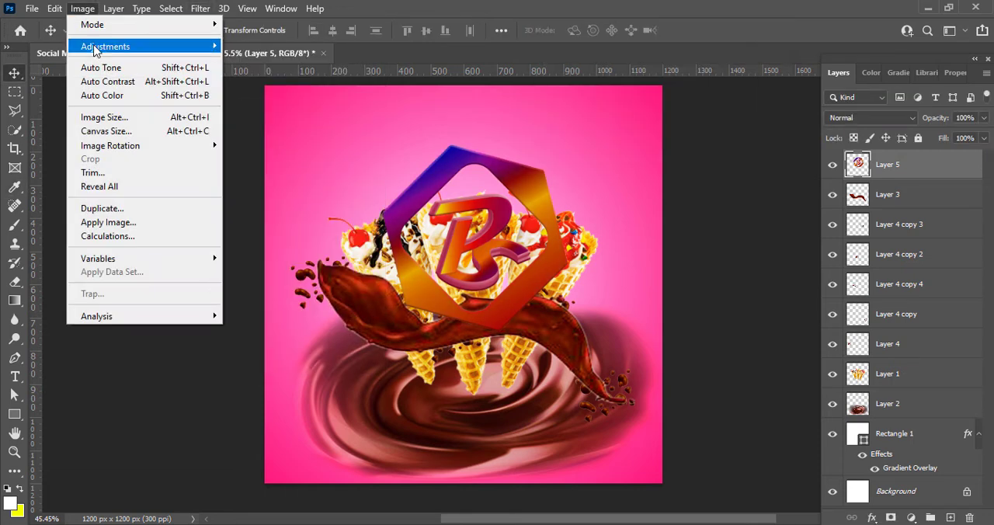
left_click(243, 73)
left_click_drag(544, 58, 629, 84)
left_click(771, 220)
left_click_drag(771, 220, 754, 209)
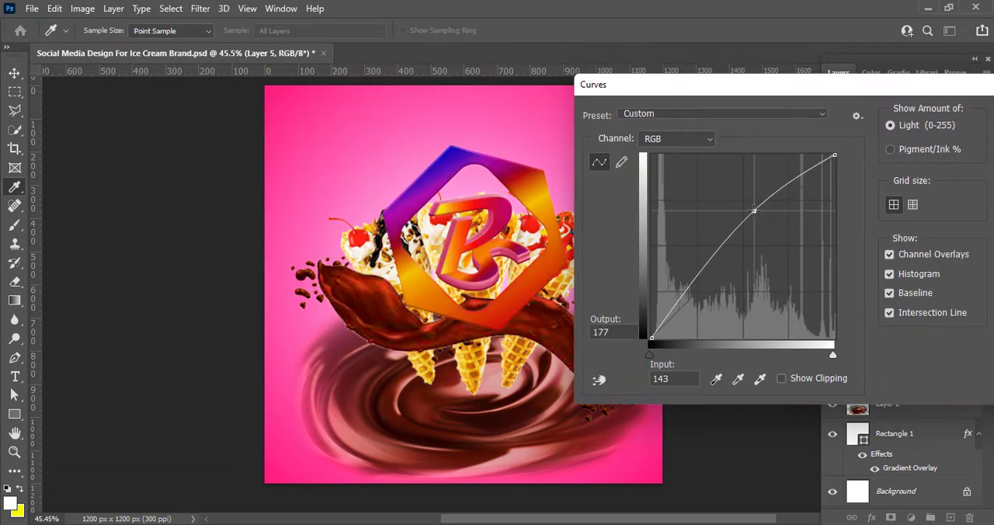
left_click_drag(707, 264, 726, 277)
left_click_drag(939, 88, 814, 101)
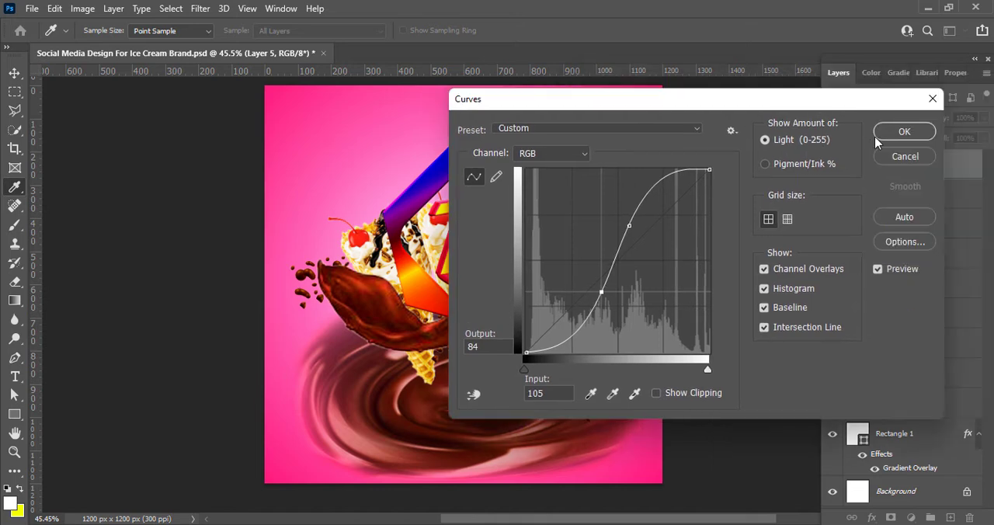
left_click(901, 132)
Scale the logo down to about 23% and place it in the design's upper-left corner
key("ctrl+t")
left_click_drag(382, 147, 534, 261)
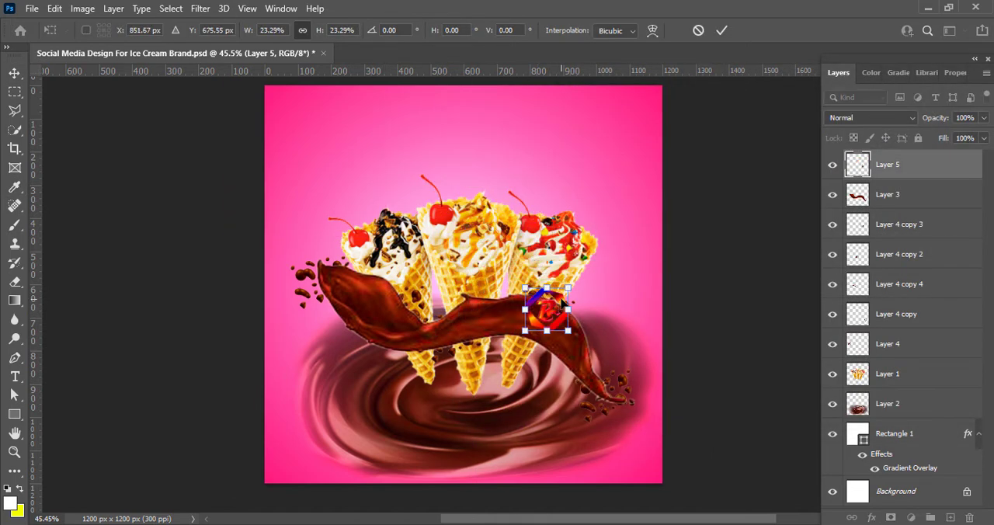
left_click_drag(541, 307, 315, 133)
key("Return")
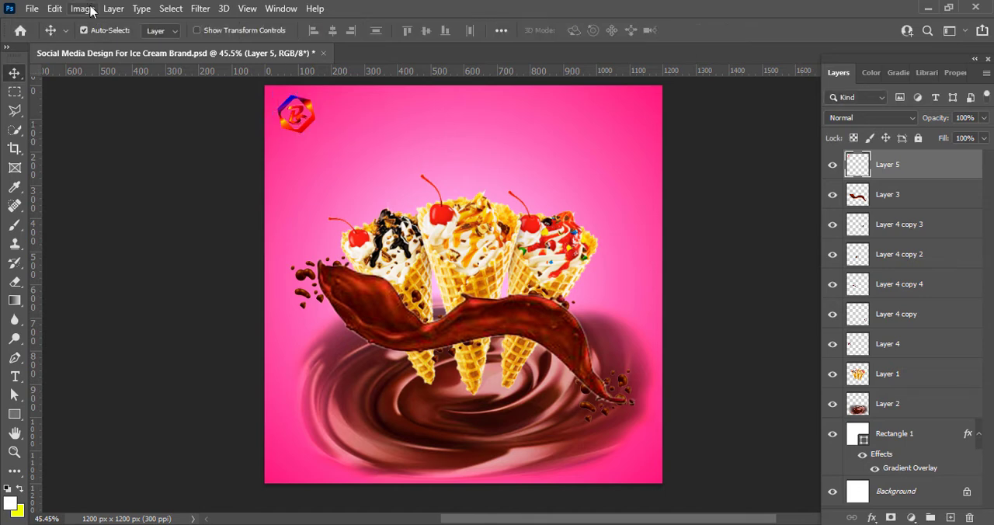
left_click(82, 9)
mouse_move(111, 42)
left_click(282, 73)
mouse_move(651, 208)
left_mouse_down()
mouse_move(651, 195)
mouse_move(675, 224)
mouse_move(658, 215)
left_mouse_up()
left_click(895, 160)
Shift the logo's hue slightly and lower its lightness with a Hue/Saturation adjustment
left_click(82, 9)
left_click(309, 123)
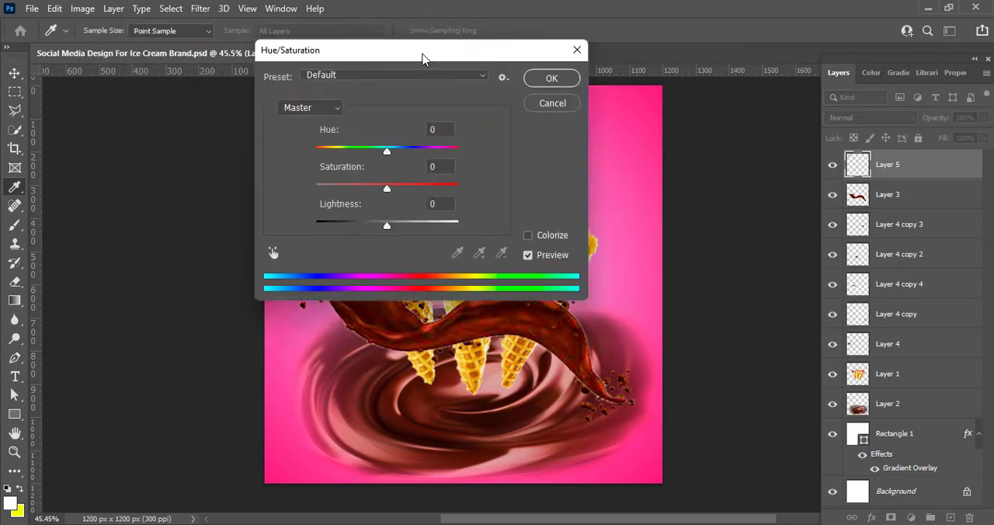
left_click_drag(424, 54, 634, 84)
left_click_drag(599, 254, 587, 252)
mouse_move(600, 180)
left_mouse_down()
mouse_move(612, 178)
mouse_move(581, 178)
mouse_move(619, 177)
left_mouse_up()
mouse_move(602, 218)
left_mouse_down()
mouse_move(578, 222)
mouse_move(602, 222)
left_mouse_up()
left_click_drag(620, 180, 613, 180)
left_click_drag(588, 254, 582, 255)
left_click(764, 107)
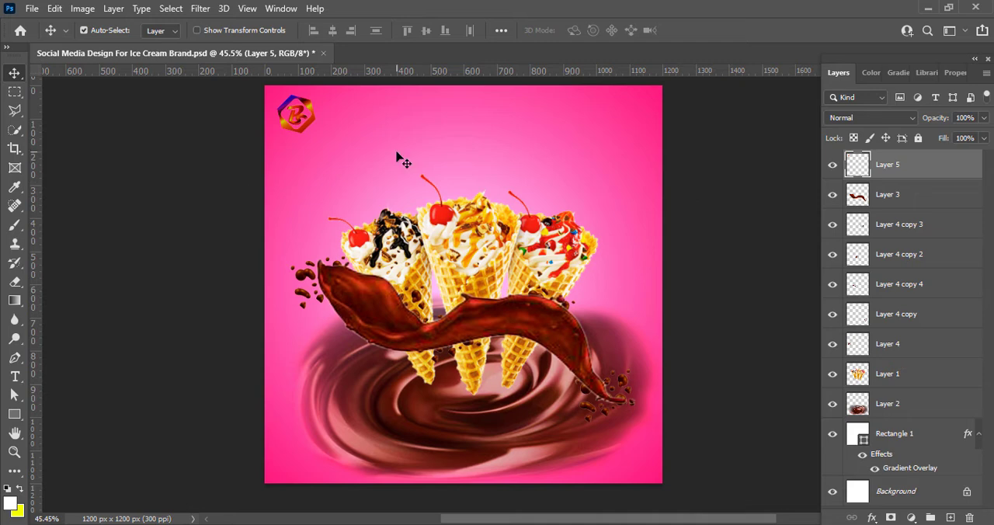
Add an Outer Glow to the logo layer with a 6% spread and a 32 px size
right_click(888, 164)
left_click(847, 167)
left_click(483, 425)
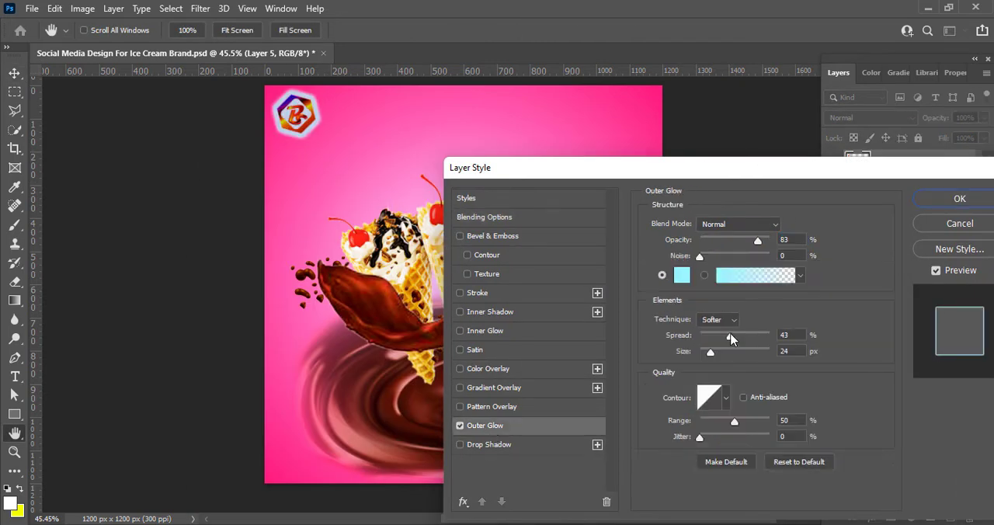
left_click_drag(730, 338, 713, 351)
Try Dissolve and other blend modes for the logo's outer glow
left_click(738, 224)
left_click(720, 190)
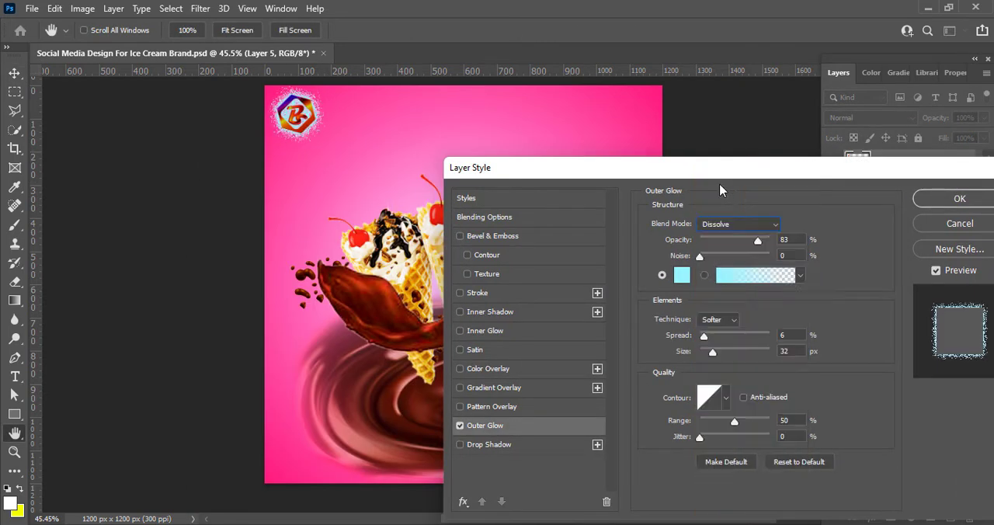
left_click(737, 224)
left_click(749, 295)
left_click(738, 223)
left_click(757, 335)
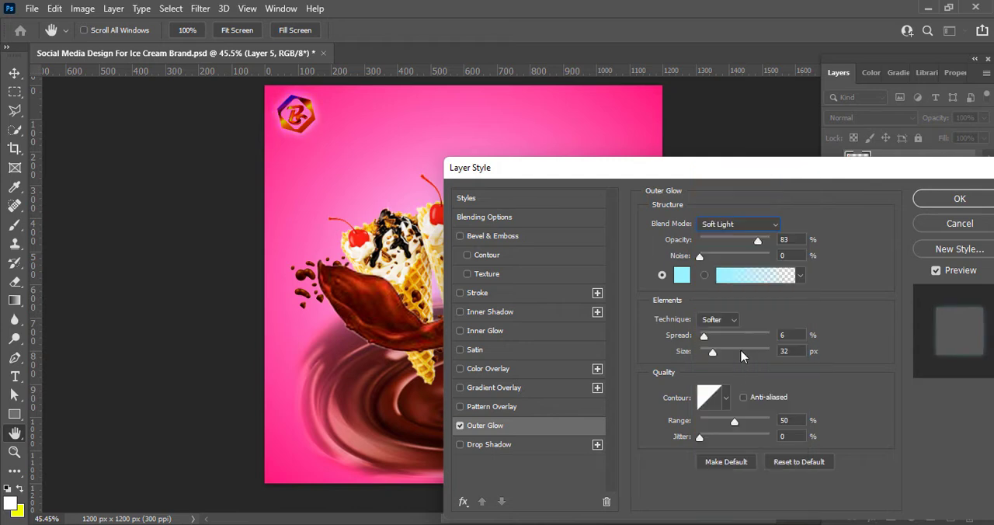
Set the logo's outer glow color to white (ffffff)
left_click(682, 275)
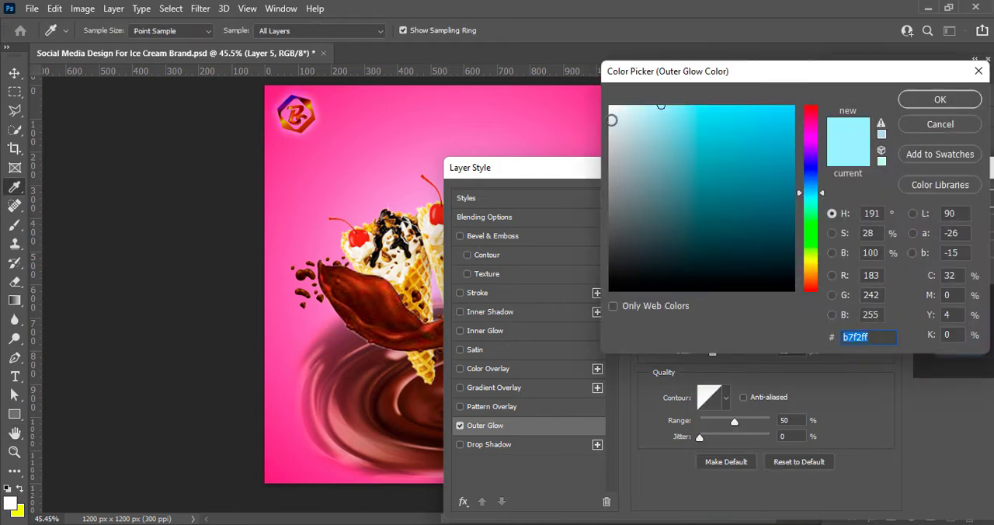
left_click_drag(612, 117, 585, 83)
left_click(811, 134)
left_click(669, 107)
left_click_drag(703, 161, 609, 105)
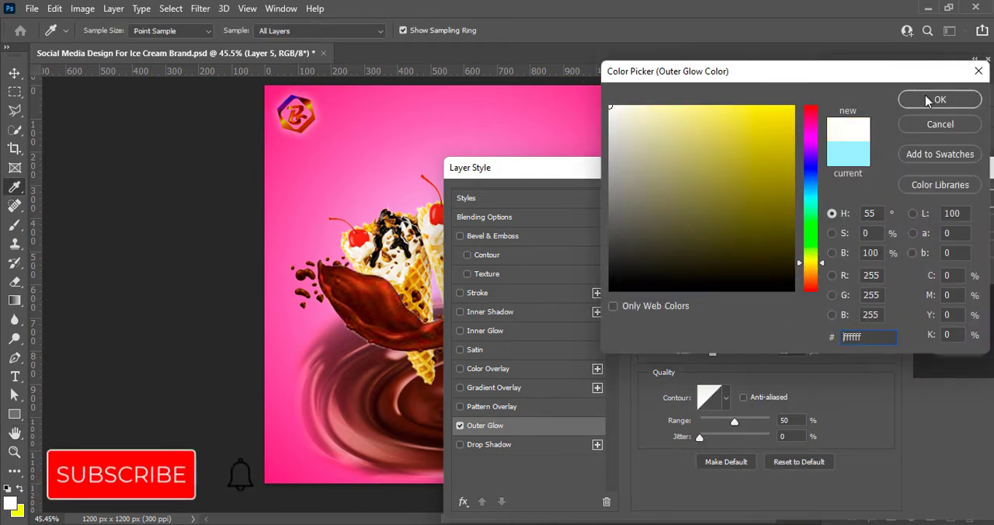
left_click(929, 100)
Set the glow to 5% spread and 87 px size, compare Pin Light with other blend modes, and apply the layer style
left_click(740, 224)
left_click(750, 369)
left_click(741, 225)
left_click(752, 391)
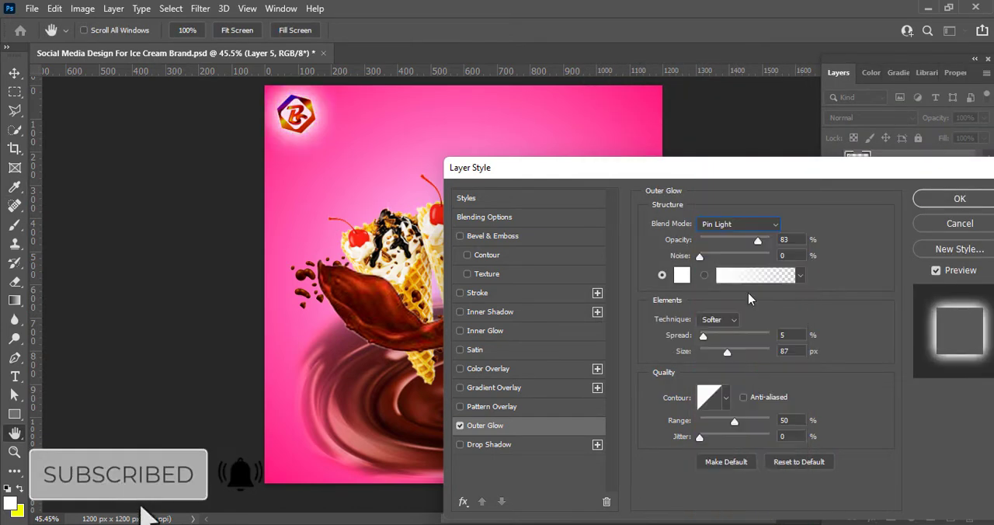
left_click(741, 225)
left_click(743, 368)
left_click(738, 225)
left_click(729, 350)
left_click(938, 199)
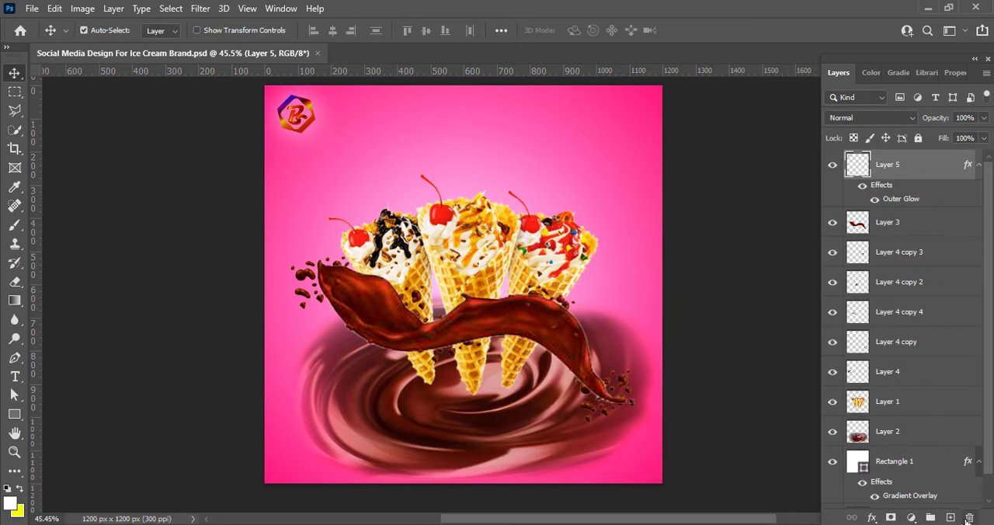
Add the text "BRAND NAME" beside the logo
left_click(15, 376)
left_click(307, 116)
type("BRAND NAME")
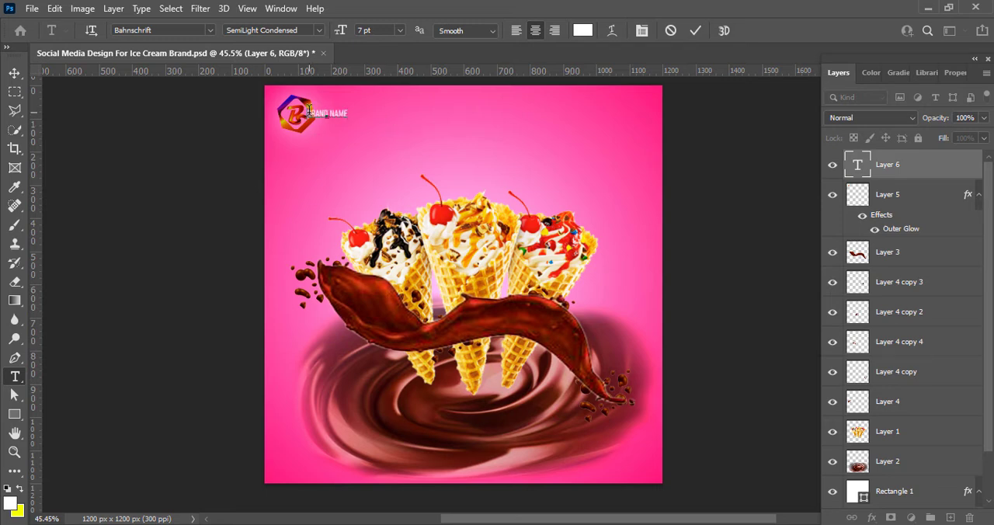
Set the brand name text's font size to 8 pt
key("ctrl+a")
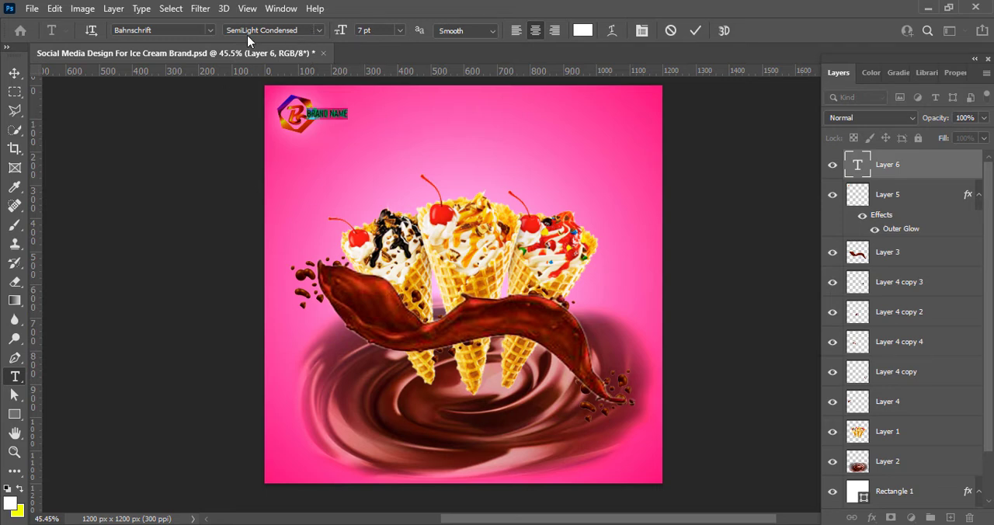
left_click(400, 31)
left_click(382, 75)
left_click(400, 32)
left_click(397, 83)
left_click(400, 31)
left_click(382, 74)
Set the brand name text's font style to SemiBold SemiCondensed and center-align it
left_click(318, 30)
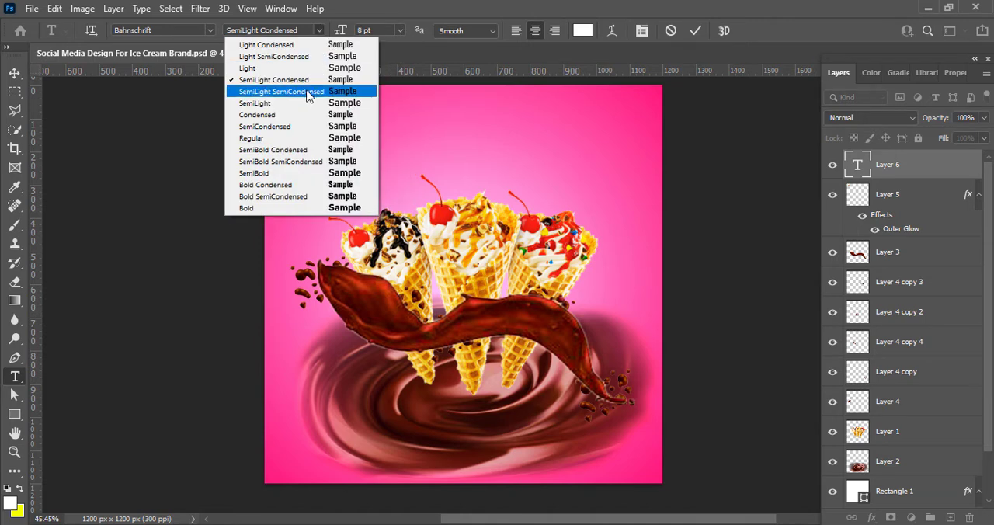
left_click(290, 161)
left_click(514, 30)
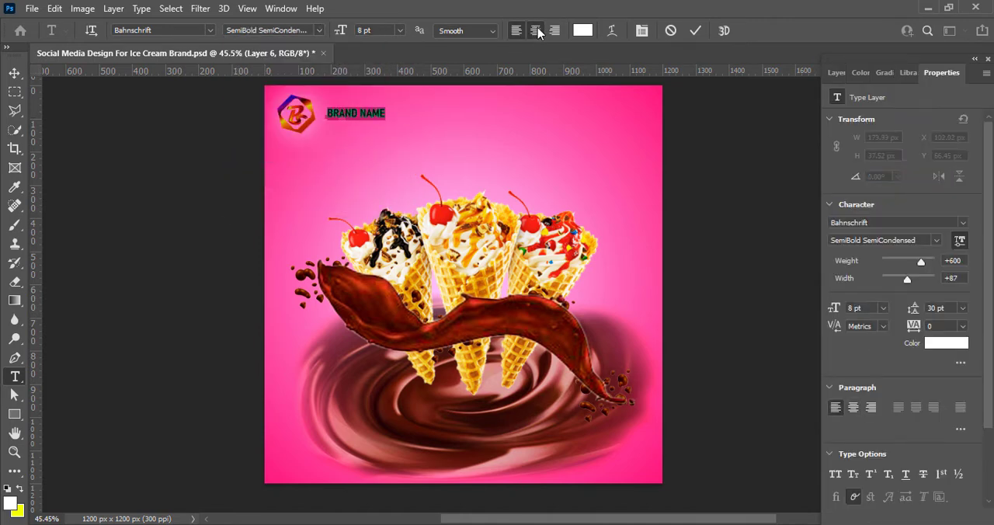
left_click(535, 30)
Set the brand name text's colour to dark blue (#17008c)
left_click(582, 31)
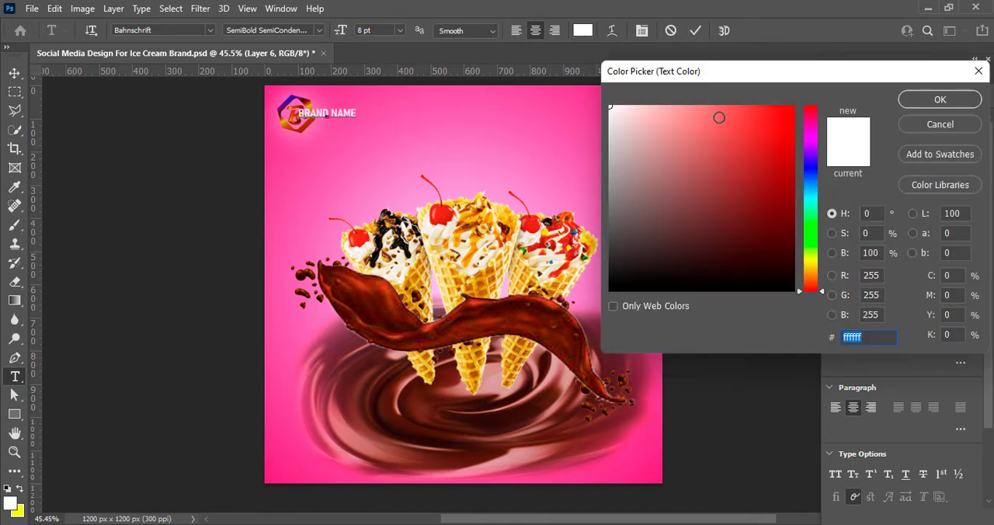
mouse_move(815, 181)
left_mouse_down()
mouse_move(814, 170)
mouse_move(803, 189)
mouse_move(806, 163)
left_mouse_up()
left_click(783, 102)
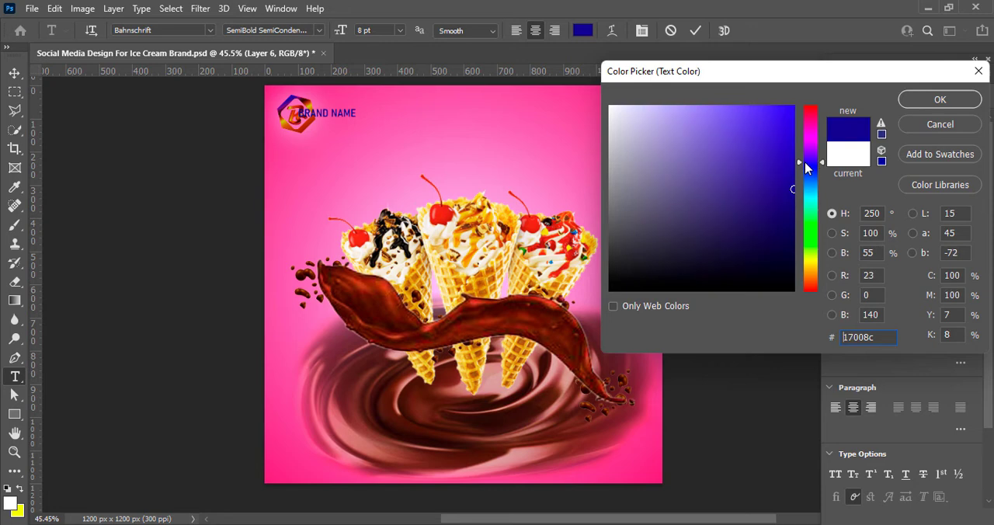
left_click(907, 103)
key("ctrl+Return")
key("v")
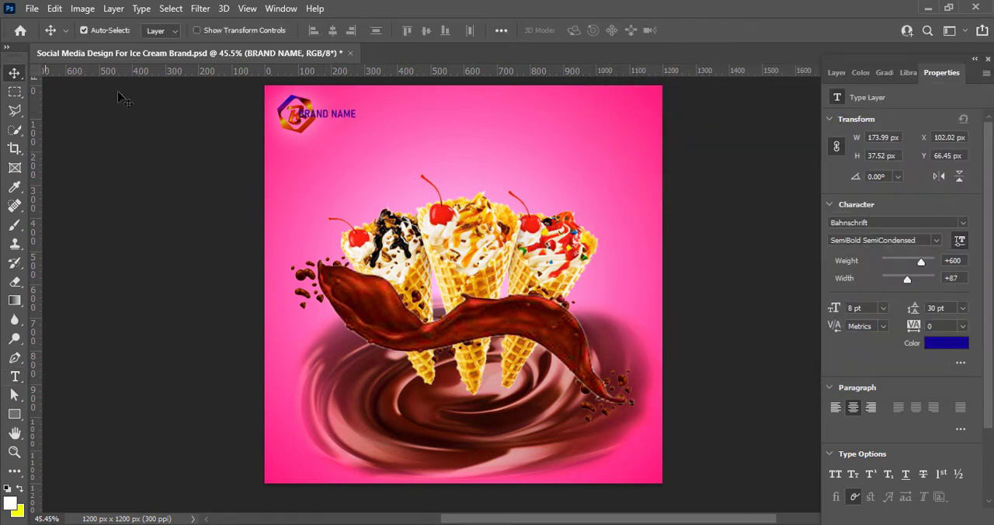
Move the brand name clear of the logo and set its text colour to white (#ffffff)
left_click_drag(354, 112, 377, 112)
double_click(376, 112)
left_click(580, 32)
left_click_drag(621, 116, 585, 68)
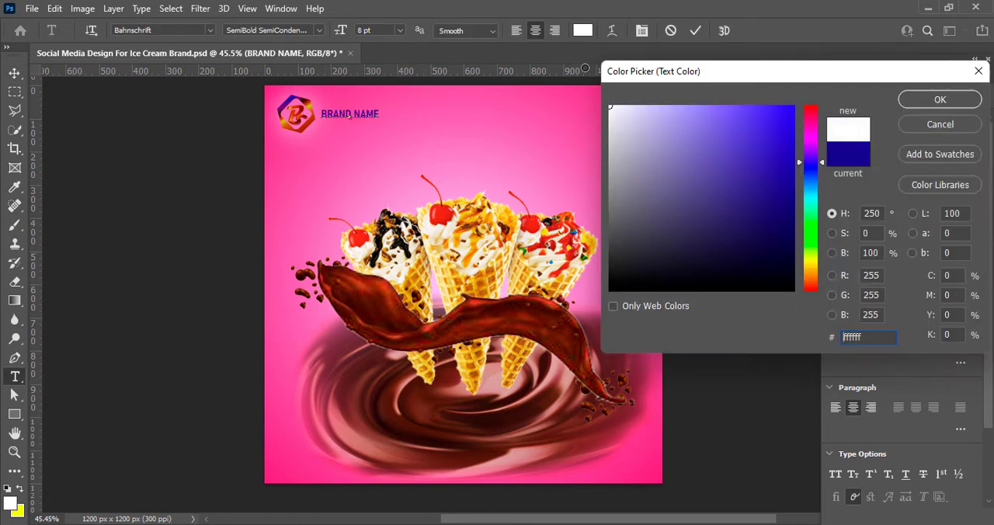
left_click(907, 103)
Compare SemiBold Condensed, then set the brand name text's font style to Bold SemiCondensed
left_click(318, 31)
left_click(276, 154)
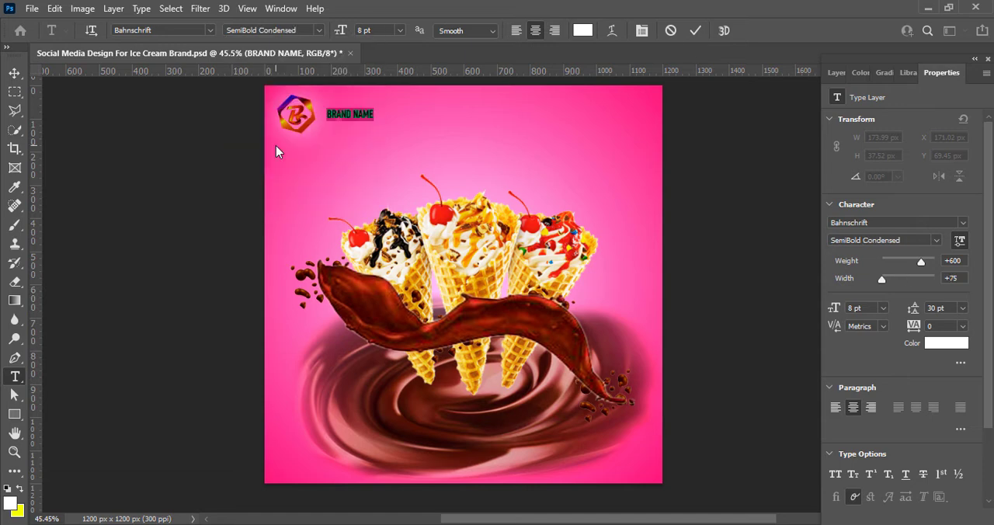
left_click(314, 30)
left_click(295, 195)
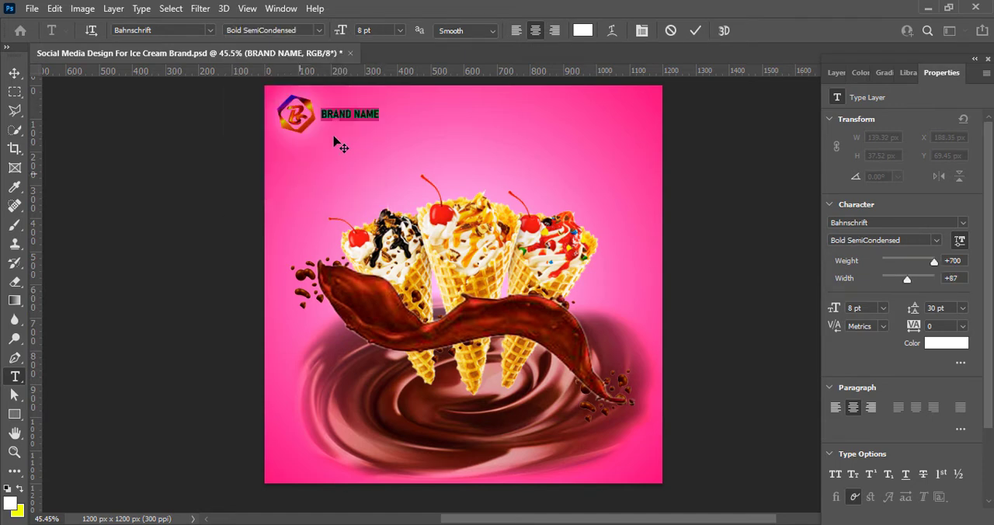
left_click(695, 31)
key("v")
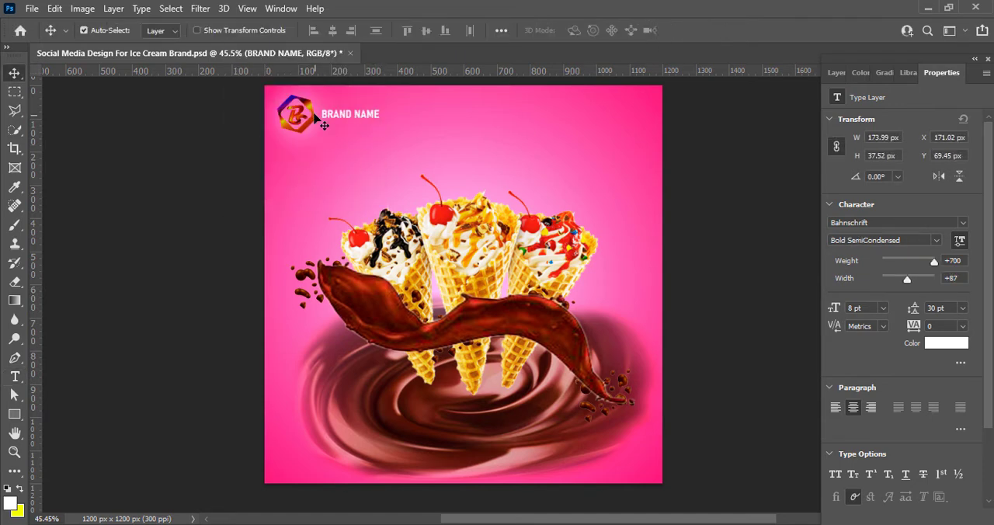
Scale the logo down to about 86% (100 x 100 px) and move the brand name closer beside it
left_click(315, 116)
key("ctrl+t")
left_click_drag(317, 92, 311, 98)
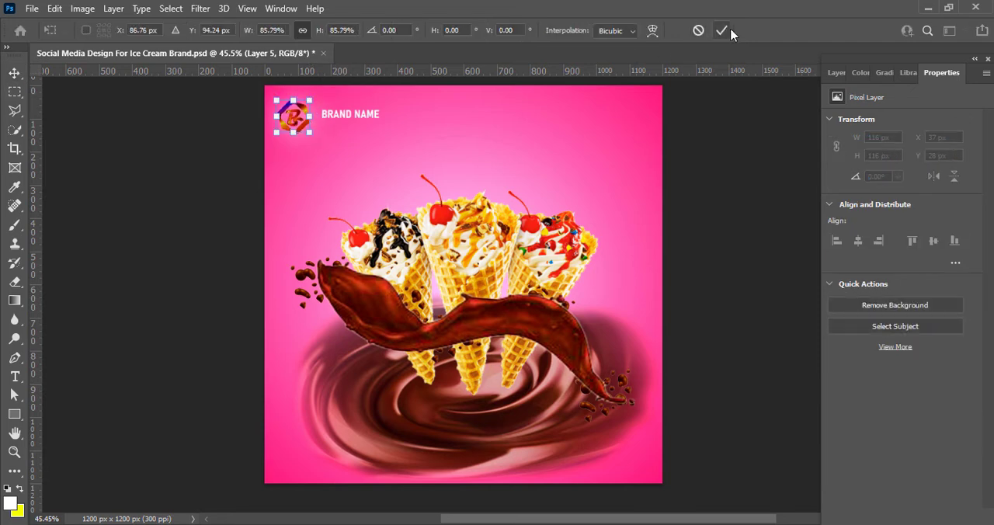
left_click(728, 31)
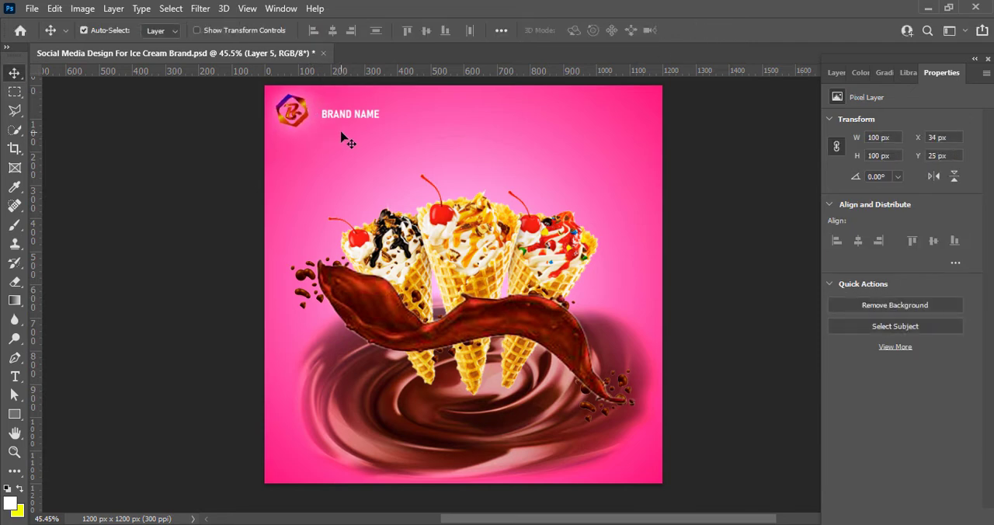
left_click(354, 118)
Add a black drop shadow with 3 px distance and 6 px size to the brand name and save the document
left_click(837, 73)
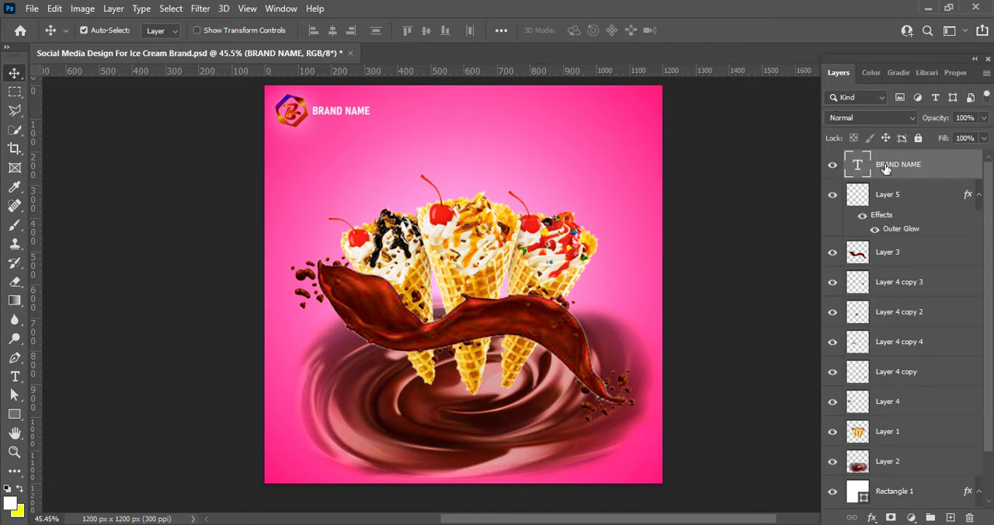
right_click(867, 159)
left_click(868, 166)
left_click(465, 444)
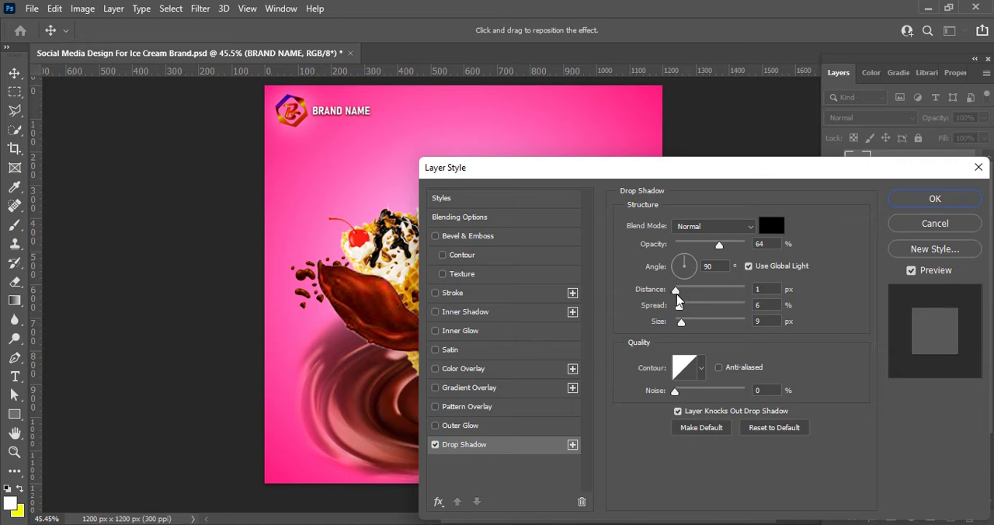
left_click_drag(678, 300, 680, 328)
key("Down")
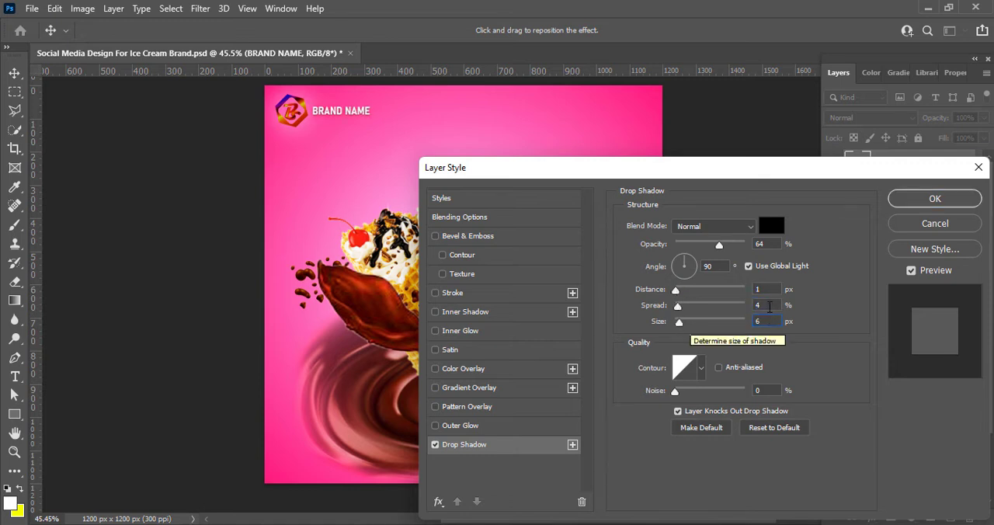
left_click_drag(769, 306, 706, 300)
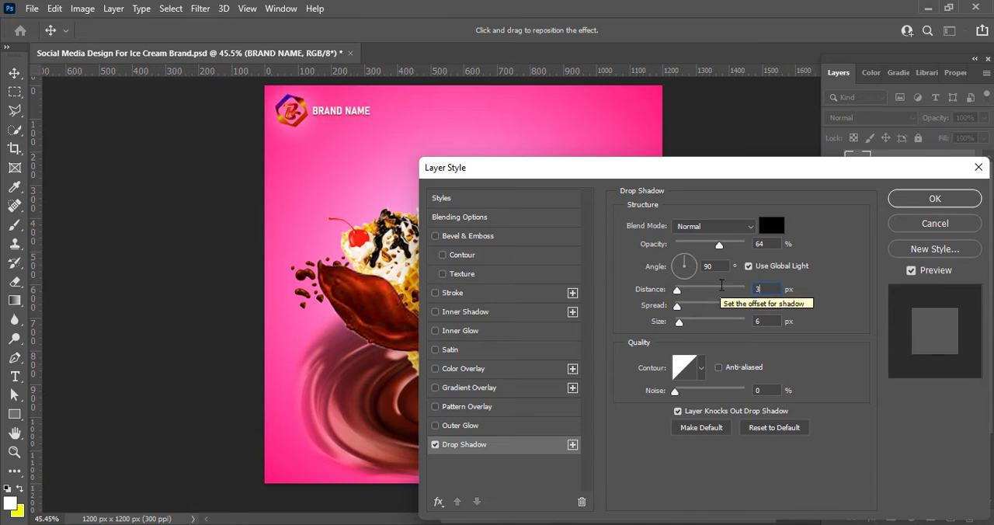
left_click(935, 202)
key("ctrl+s")
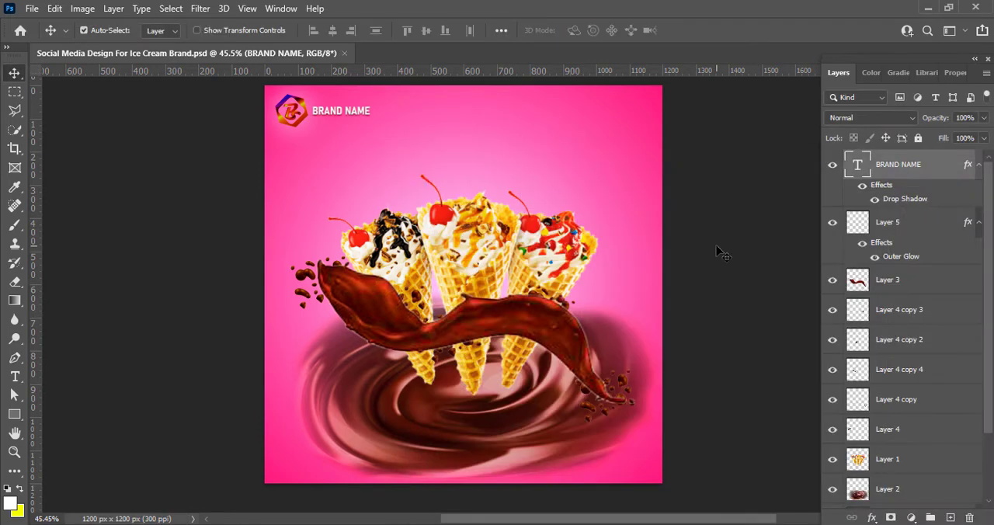
Create a new layer above the background rectangle and add the two-line text "Delicious Ice Cream" above the cones
left_click(623, 184)
left_click(951, 518)
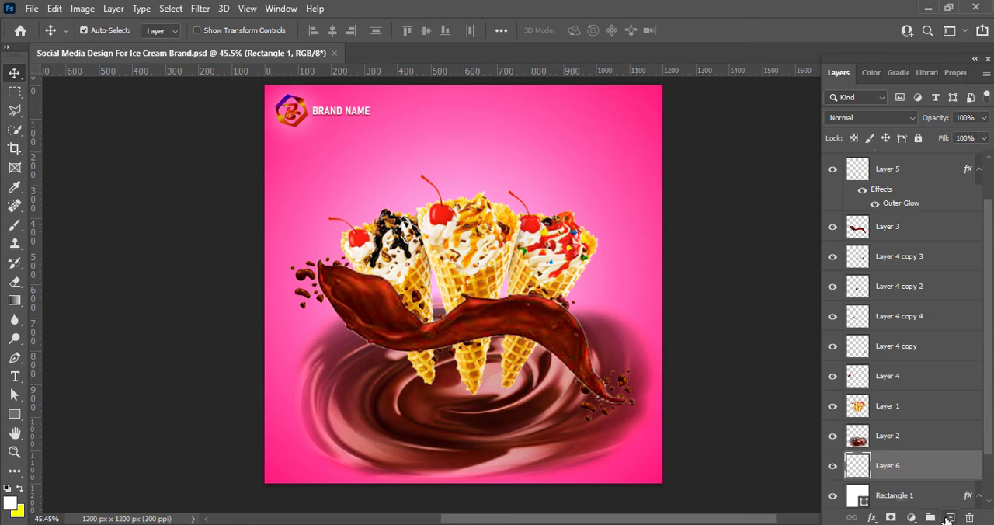
left_click(15, 376)
left_click(405, 137)
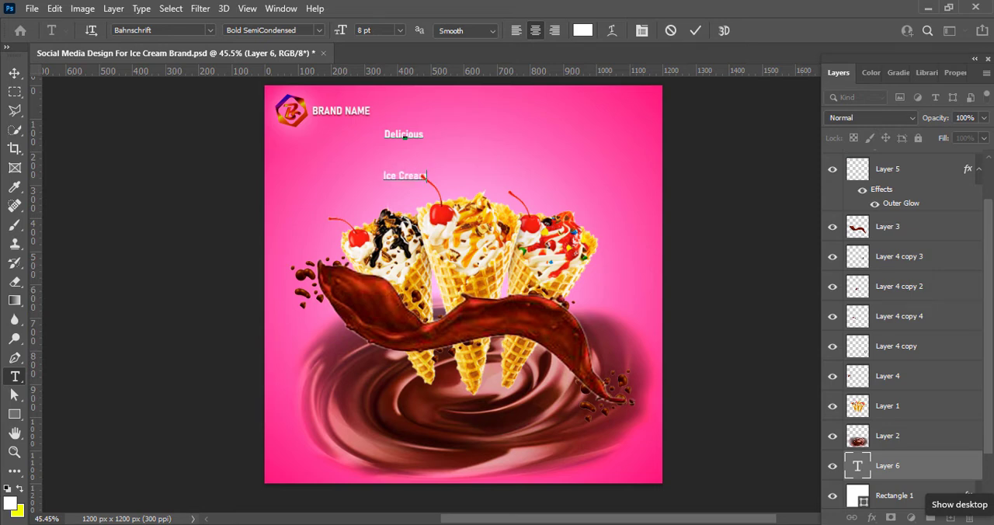
Set the whole "Delicious Ice Cream" text to 16 pt size with 16 pt leading
key("ctrl+a")
left_click(955, 72)
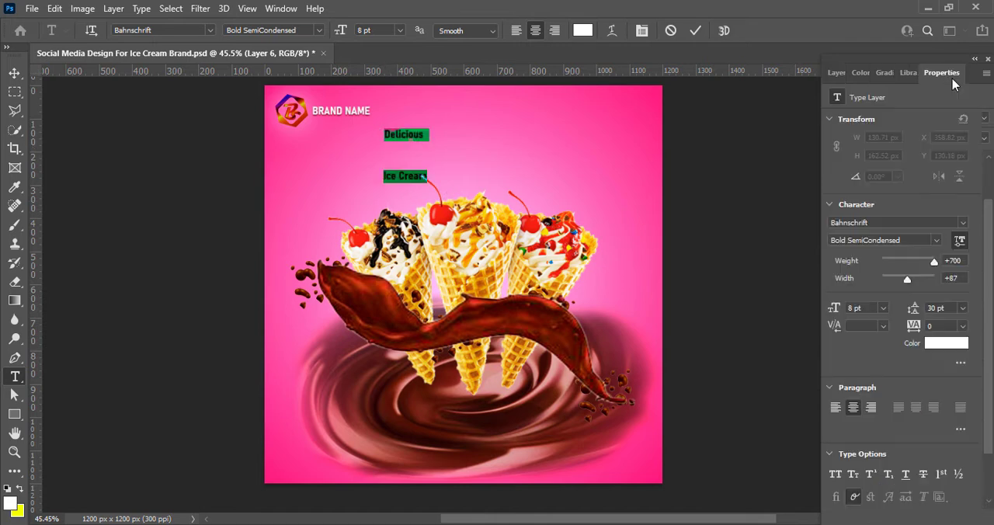
left_click(962, 307)
left_click(942, 375)
left_click(400, 31)
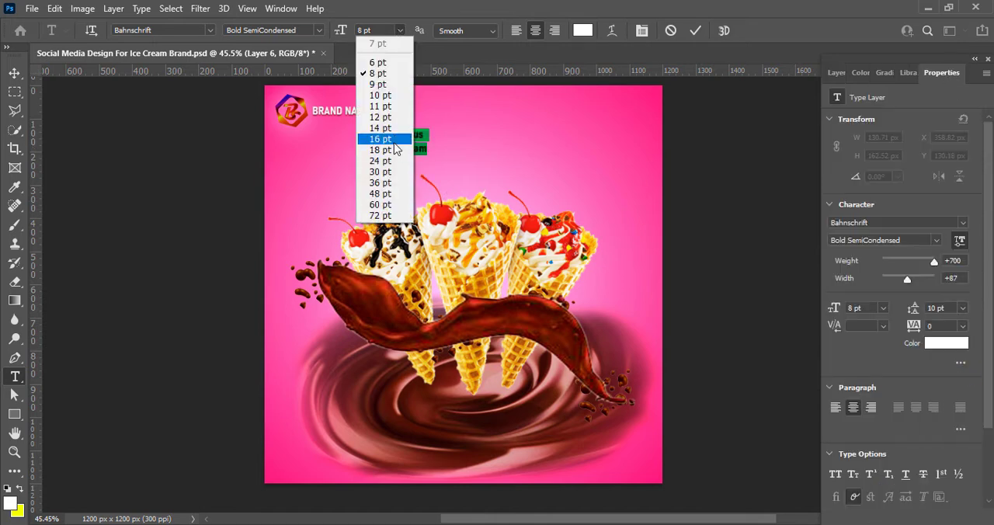
left_click(394, 140)
left_click(962, 308)
left_click(946, 422)
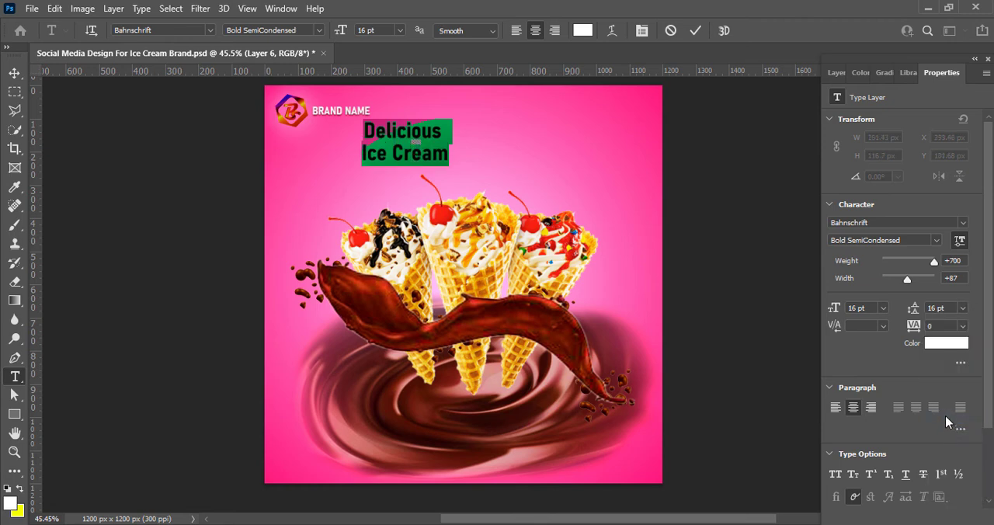
Change the font of the word "Delicious" to Brush Script MT
left_click_drag(363, 128, 461, 128)
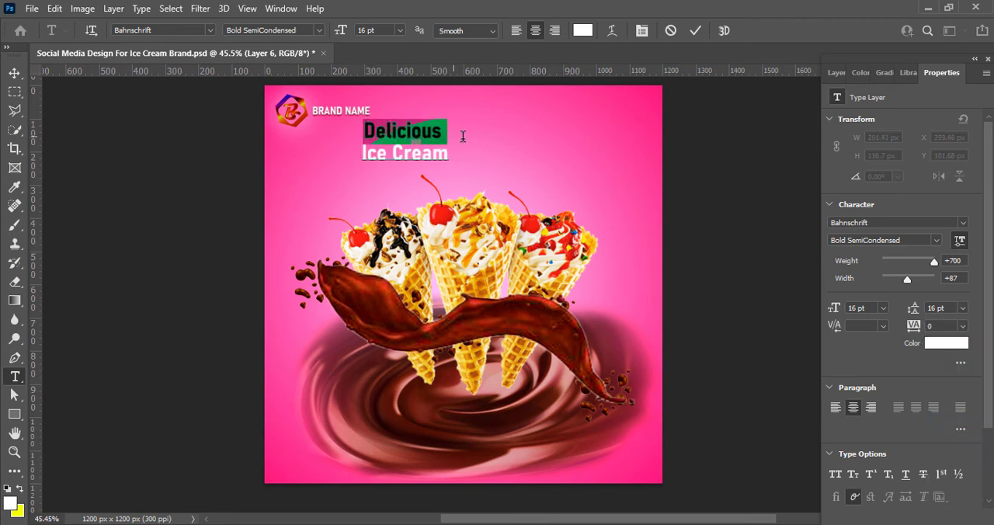
left_click(209, 29)
left_click(196, 204)
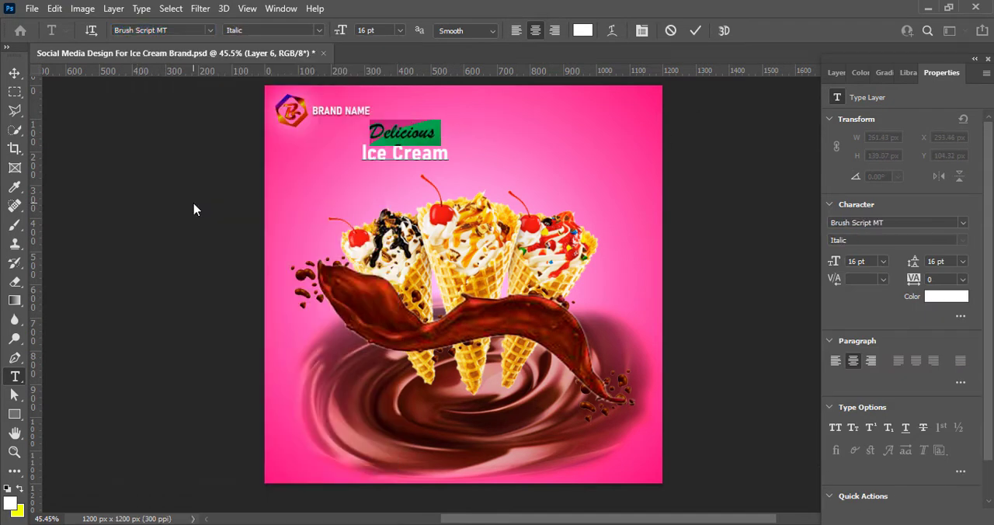
Set the word "Delicious" to 24 pt and increase its leading
left_click(399, 30)
left_click(373, 215)
left_click(399, 31)
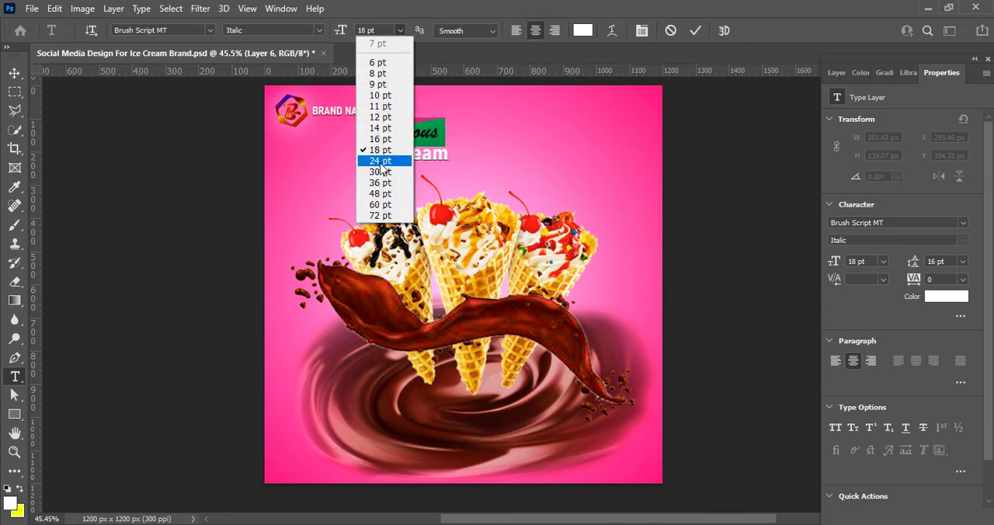
left_click(373, 226)
left_click(962, 264)
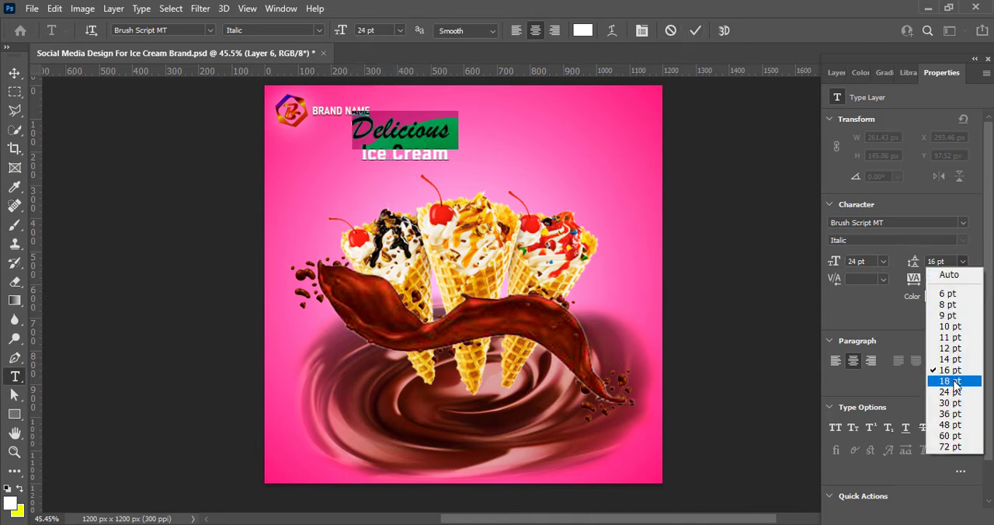
left_click(954, 391)
Browse the font list for the words "Ice Cream" and change them to Brush Script MT
left_click_drag(361, 154, 497, 168)
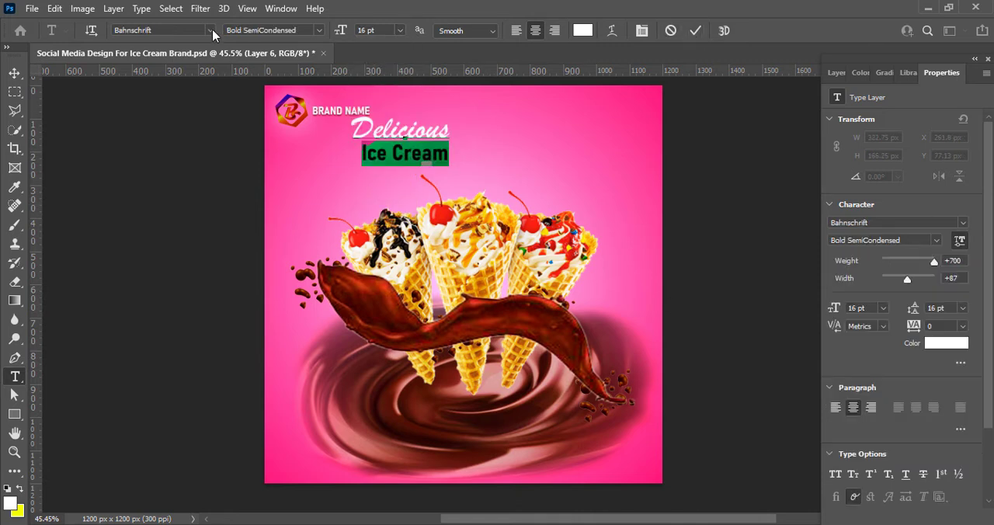
left_click(210, 30)
scroll(217, 373, "down", 12)
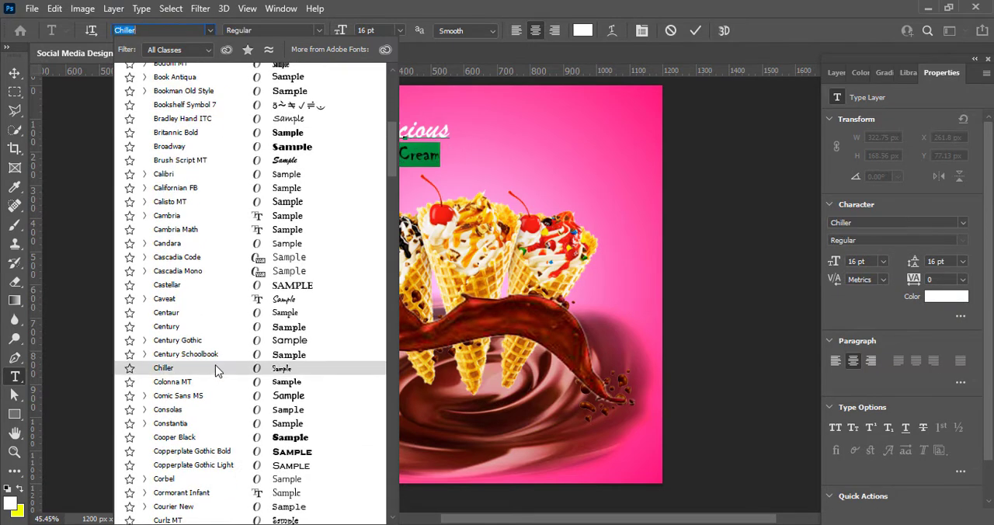
scroll(219, 400, "down", 6)
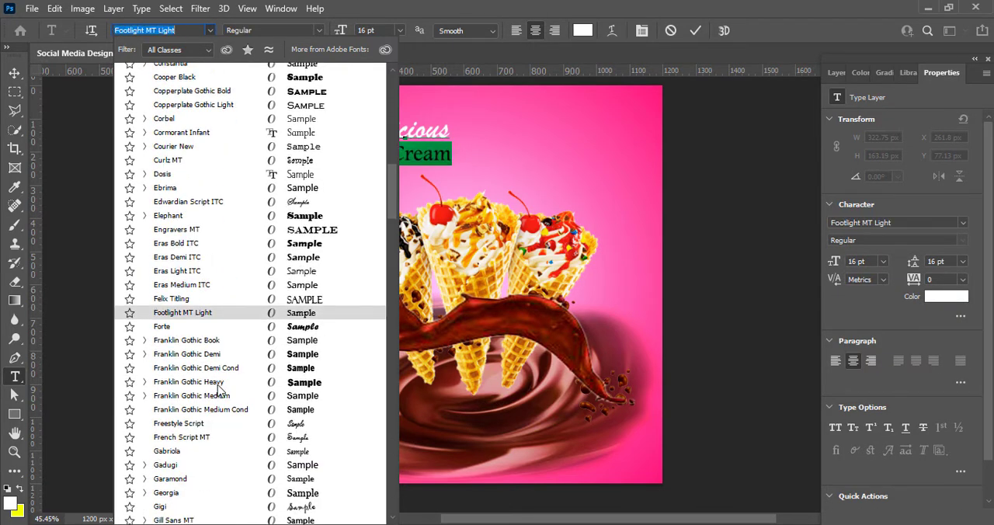
scroll(222, 392, "down", 5)
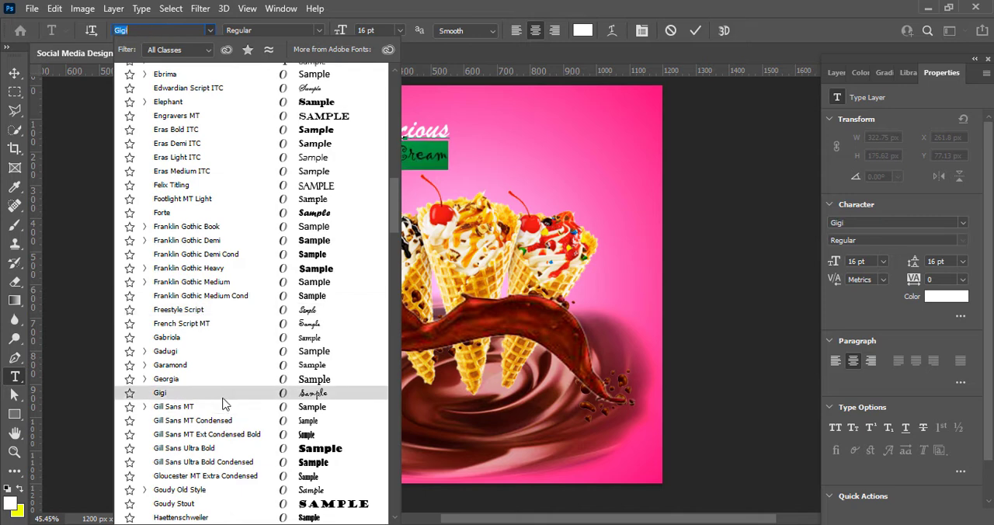
scroll(225, 410, "down", 2)
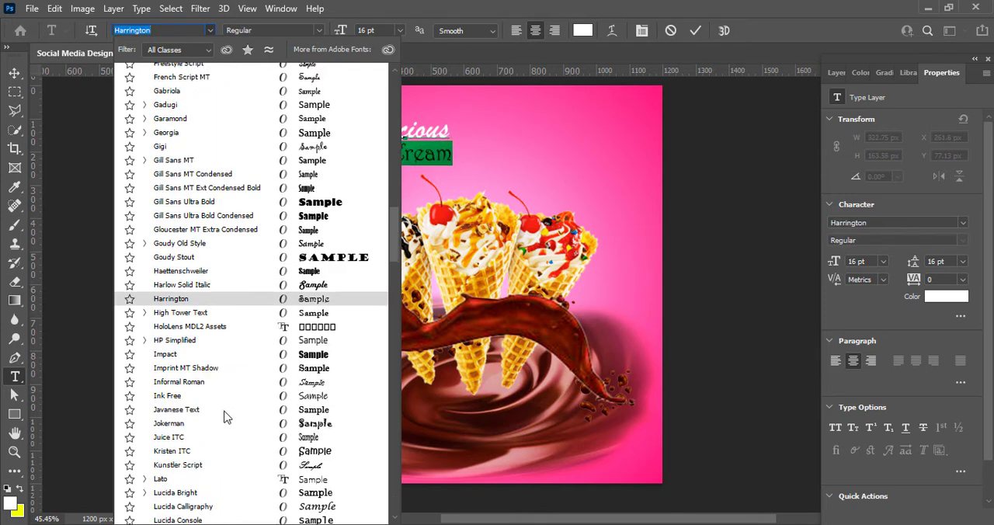
scroll(230, 392, "down", 1)
scroll(227, 381, "down", 4)
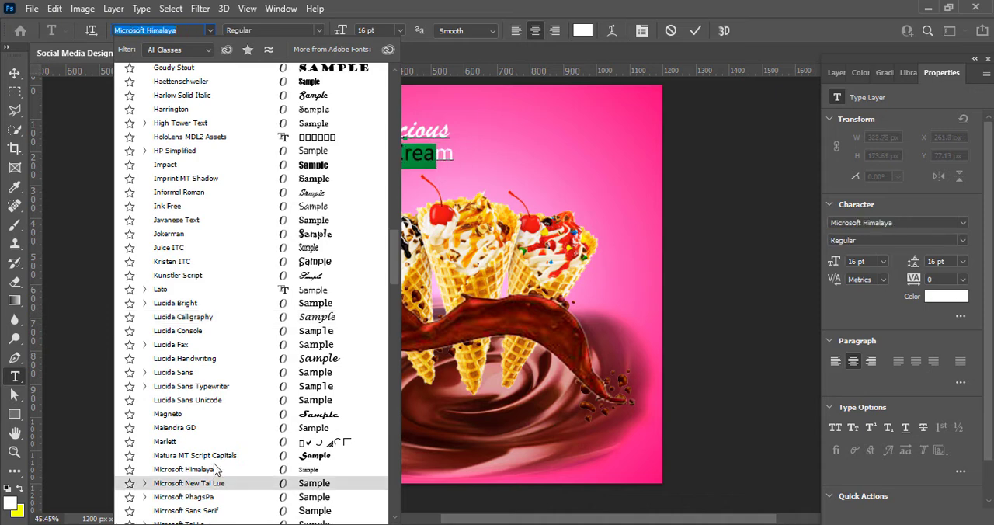
scroll(209, 381, "down", 6)
scroll(207, 307, "down", 6)
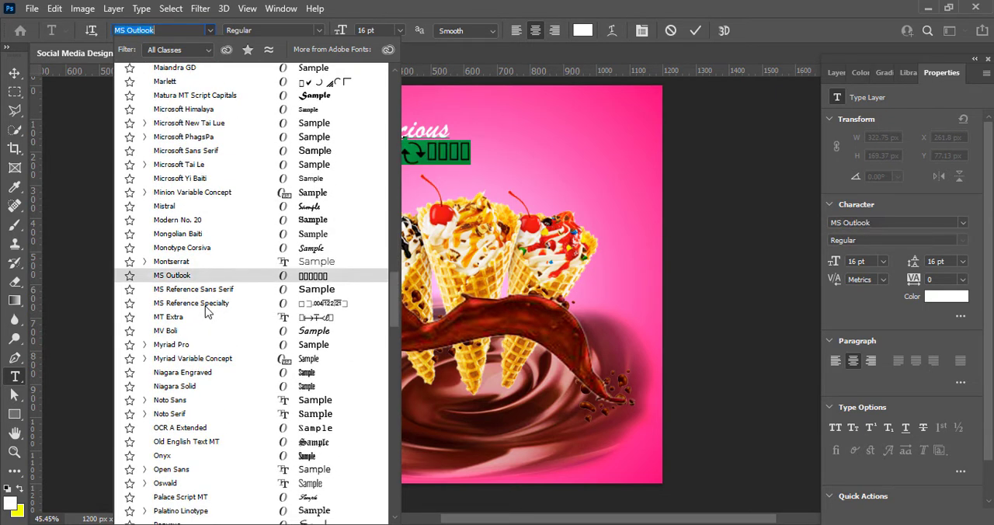
scroll(237, 434, "down", 6)
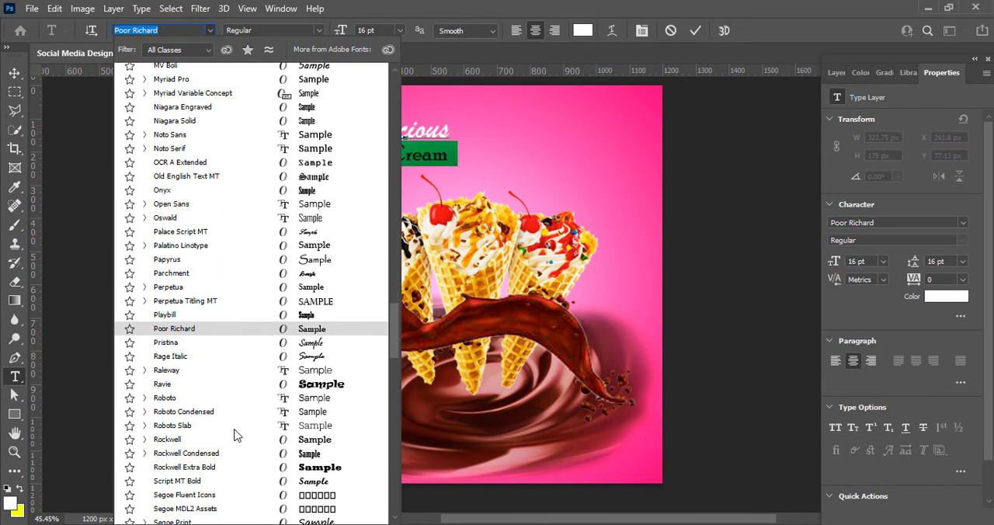
scroll(237, 349, "down", 7)
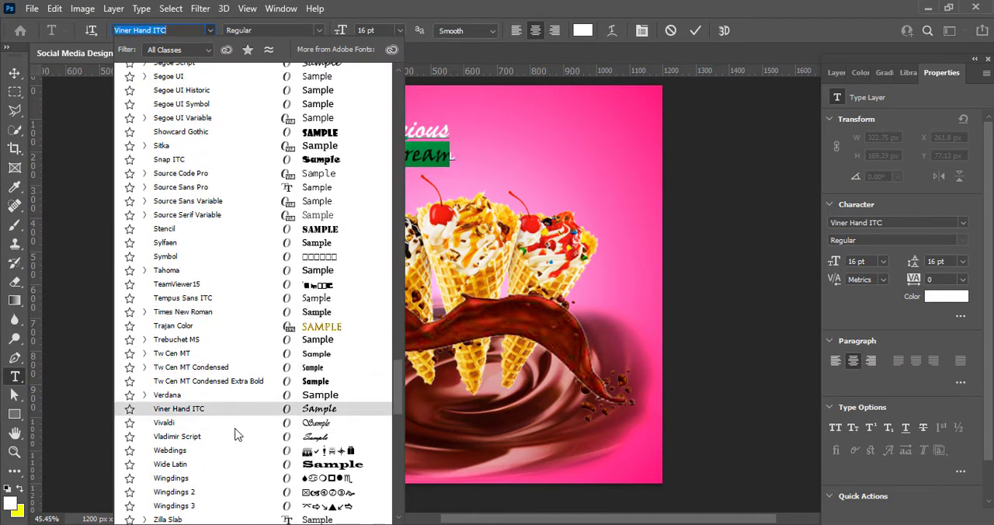
scroll(237, 434, "up", 13)
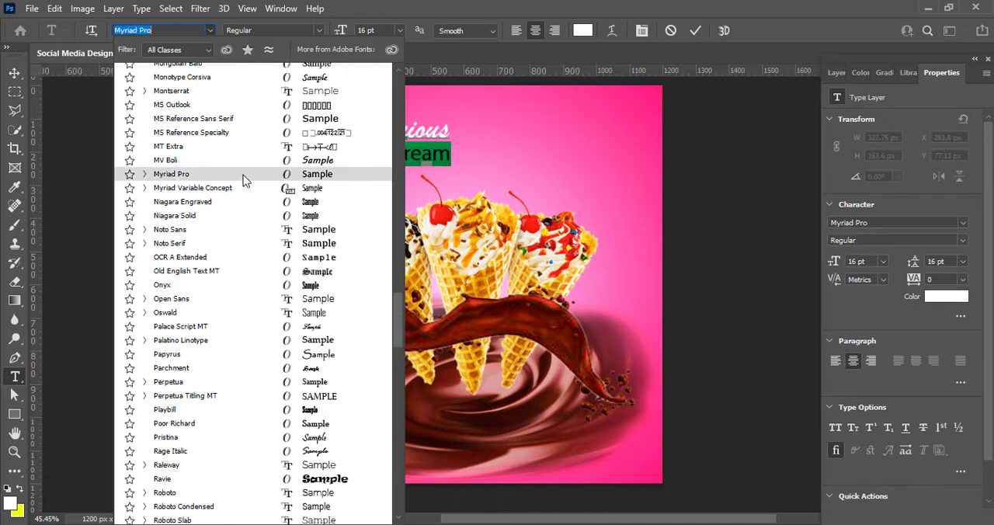
scroll(242, 178, "up", 15)
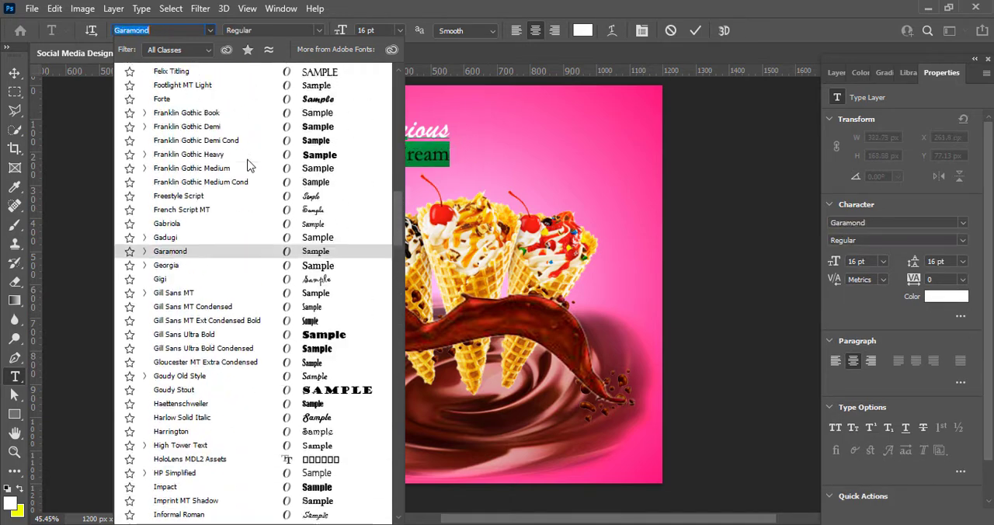
scroll(248, 198, "up", 15)
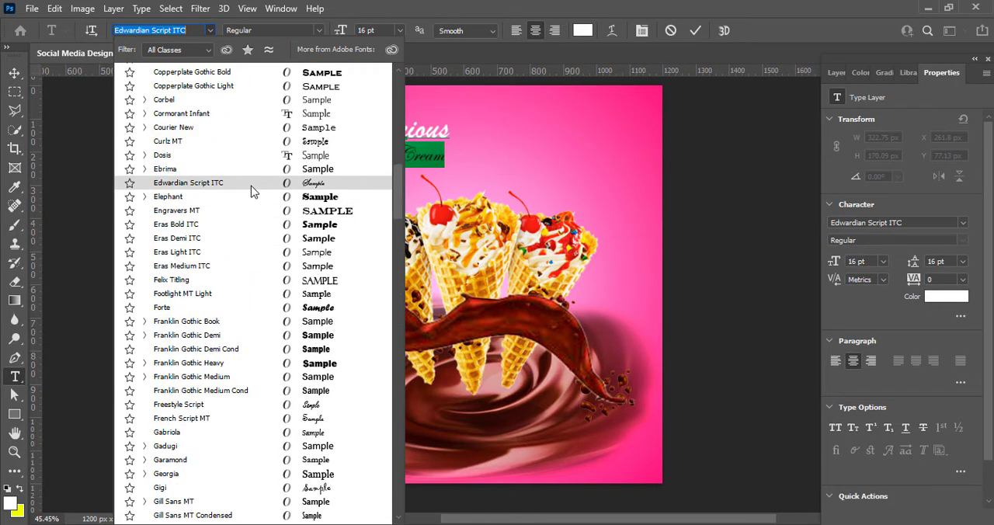
scroll(251, 192, "up", 20)
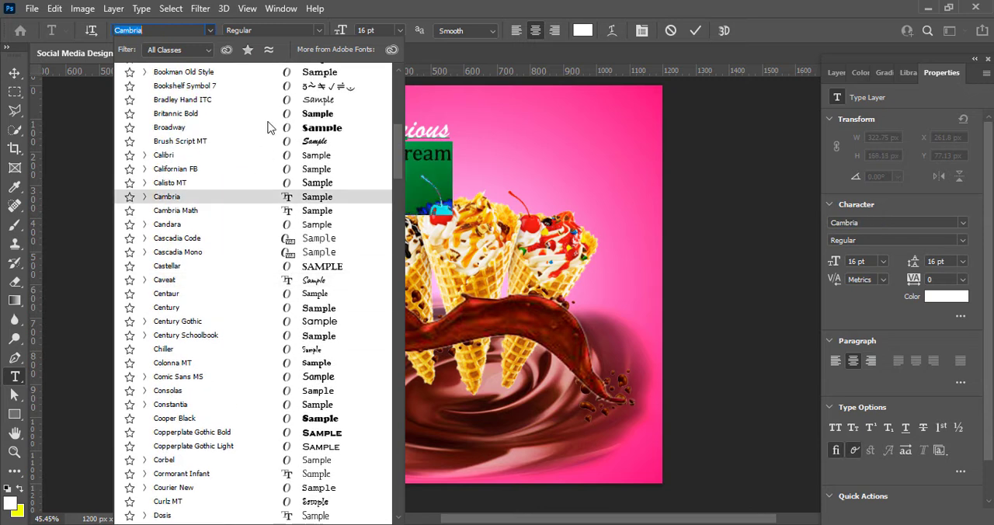
left_click(264, 141)
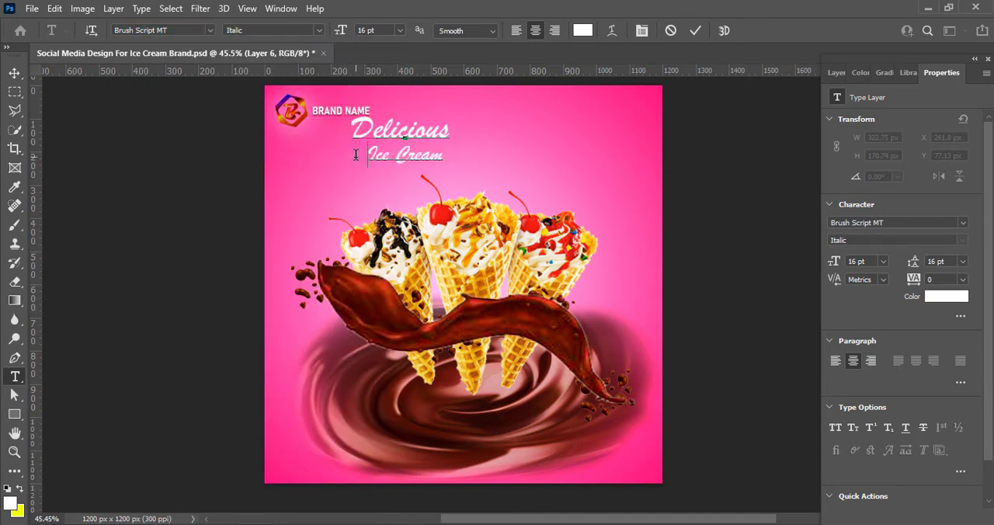
Change the font of the words "Ice Cream" to Forte
key("ctrl+a")
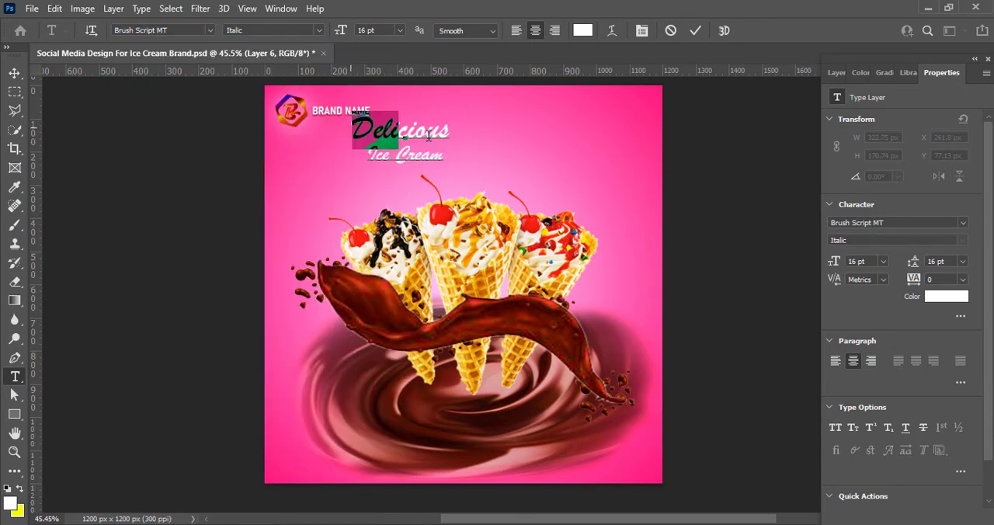
left_click(210, 30)
left_click(417, 47)
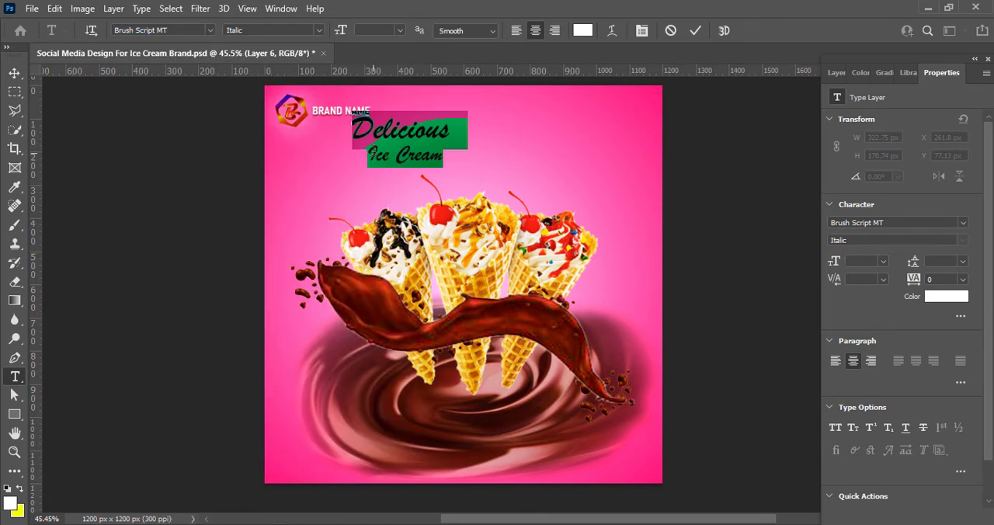
mouse_move(376, 153)
left_mouse_down()
mouse_move(444, 155)
mouse_move(365, 154)
left_mouse_up()
left_click(210, 31)
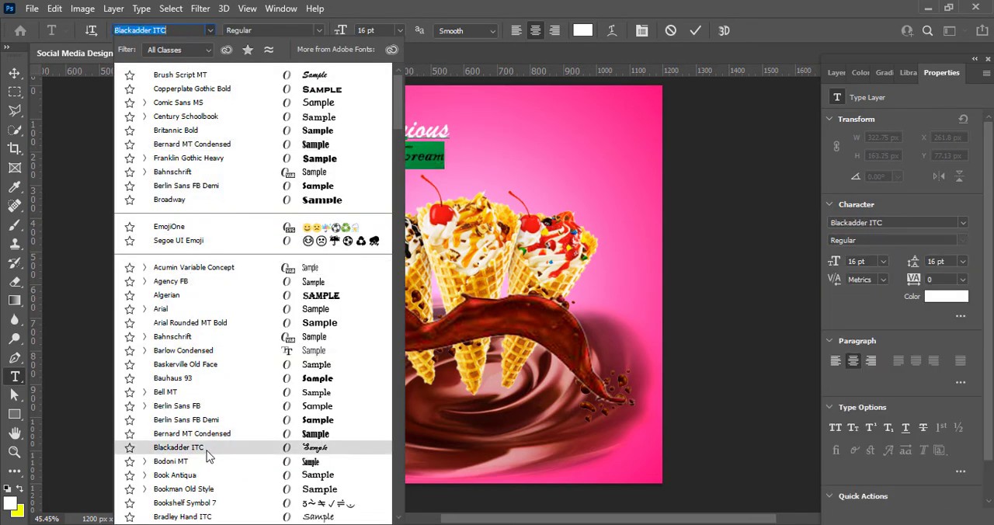
scroll(206, 451, "down", 4)
scroll(207, 454, "down", 7)
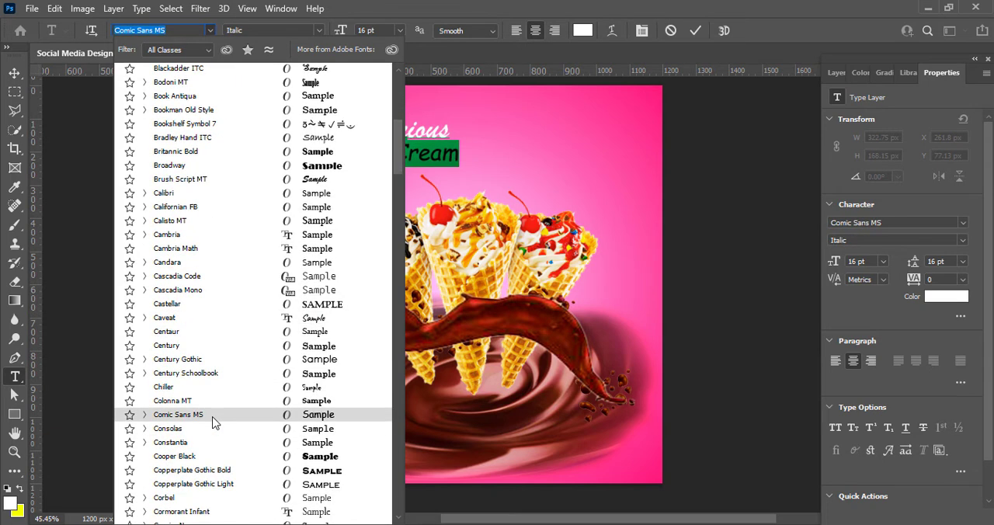
scroll(208, 431, "down", 7)
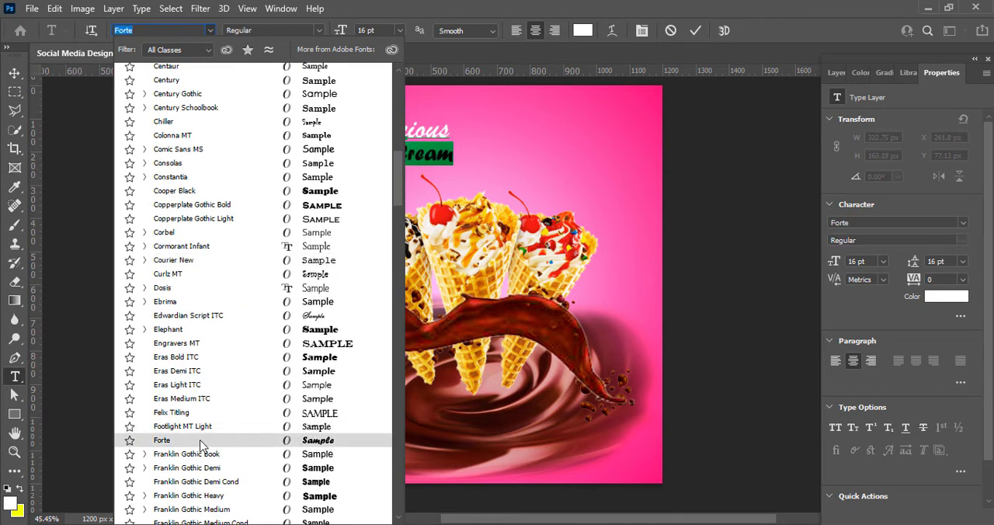
left_click(201, 444)
Try Comic Sans MS on the words "Ice Cream" and set their font to Cooper Black
left_click(209, 30)
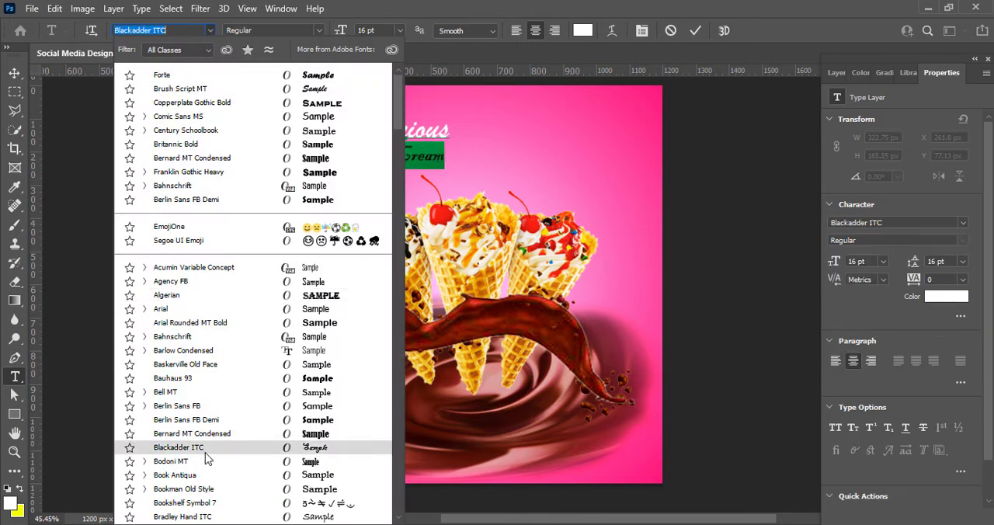
scroll(207, 458, "down", 7)
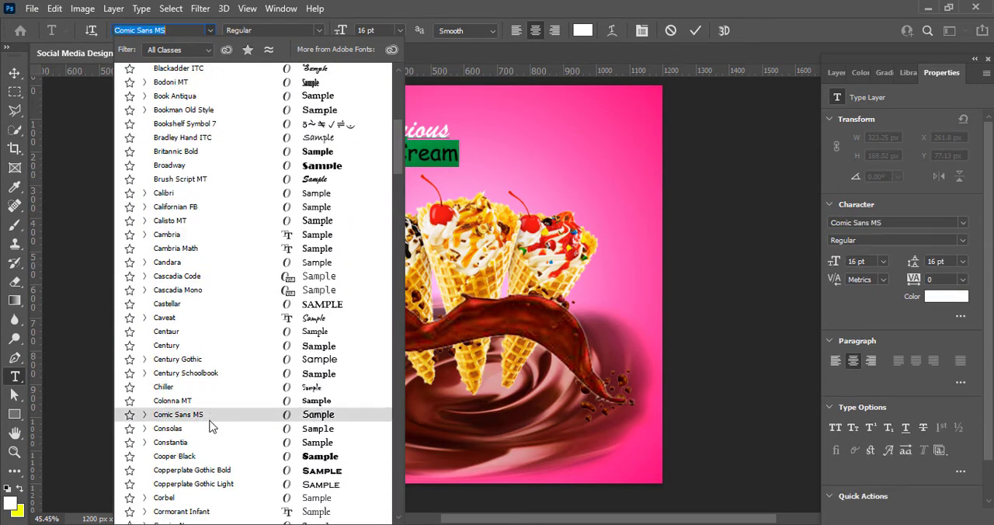
left_click(208, 417)
left_click(210, 31)
scroll(215, 362, "down", 8)
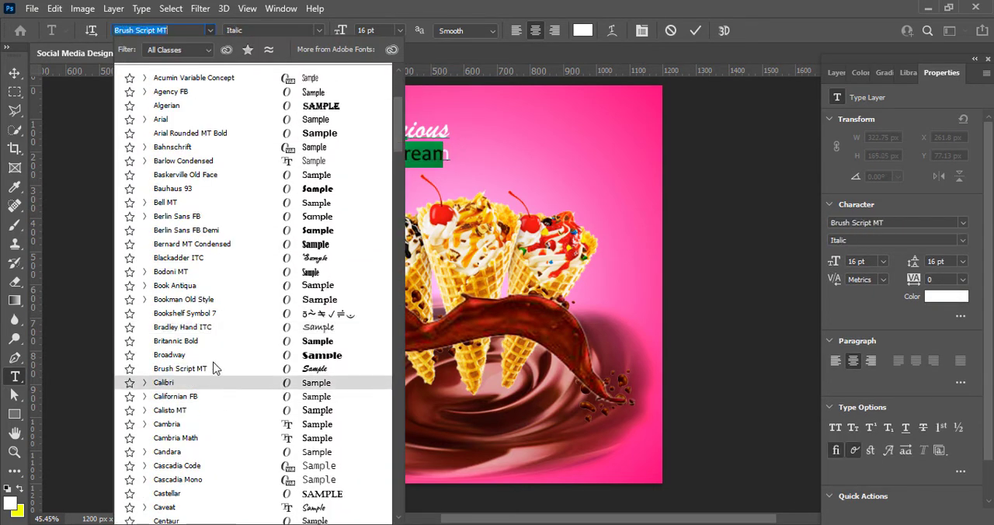
left_click(215, 360)
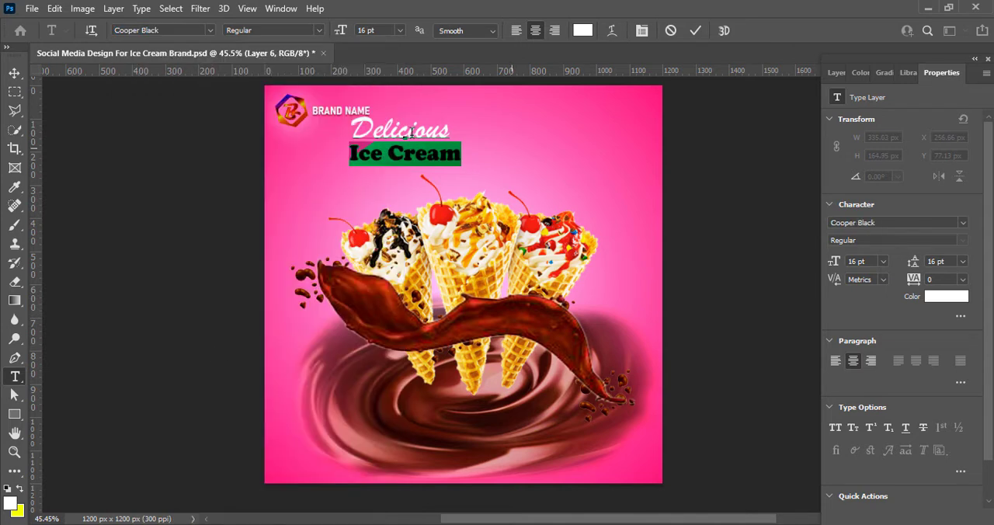
Enlarge the words "Ice Cream" and move the whole headline to the horizontal centre above the cones
left_click(399, 31)
left_click(376, 162)
left_click(695, 30)
left_click(14, 73)
left_click_drag(379, 147, 428, 160)
Increase the leading of the headline text so the enlarged "Ice Cream" line sits clear below "Delicious"
double_click(428, 160)
left_click_drag(321, 162, 558, 171)
left_click(379, 151)
left_click(963, 261)
left_click(951, 393)
left_click(695, 30)
left_click(13, 73)
Recolour the word "Delicious" in the headline dark red and save the document
left_click(835, 73)
double_click(857, 466)
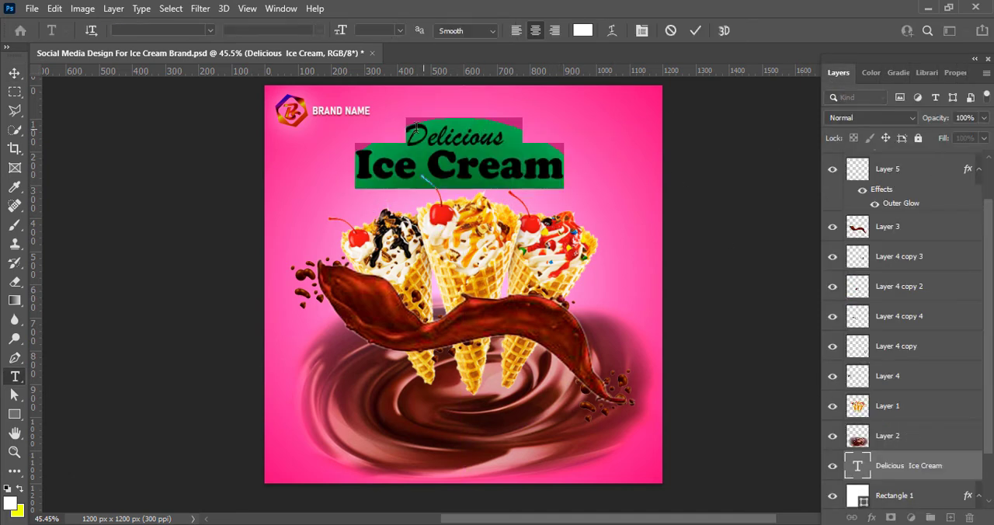
left_click_drag(506, 142, 403, 141)
left_click(582, 31)
left_click_drag(780, 252, 792, 267)
left_click(792, 222)
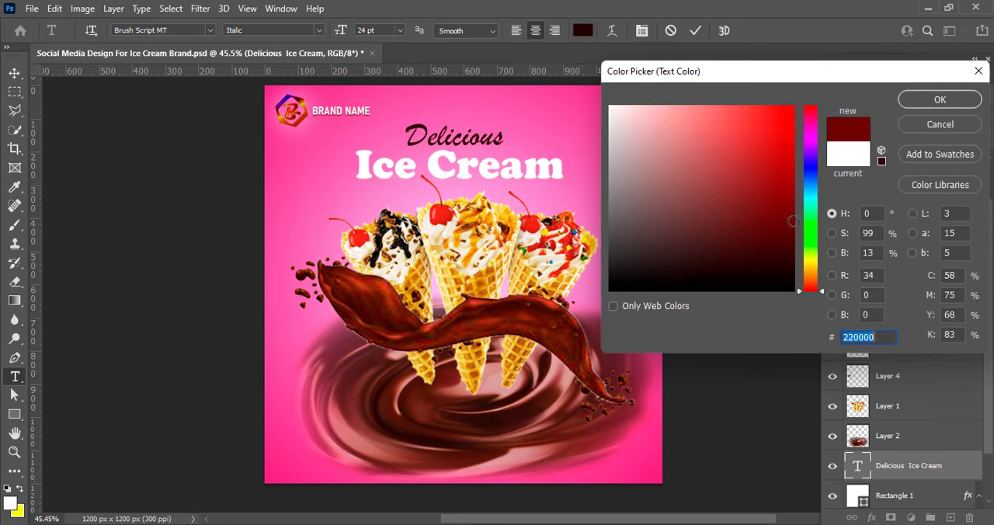
left_click(939, 99)
left_click(695, 30)
left_click(14, 73)
key("ctrl+s")
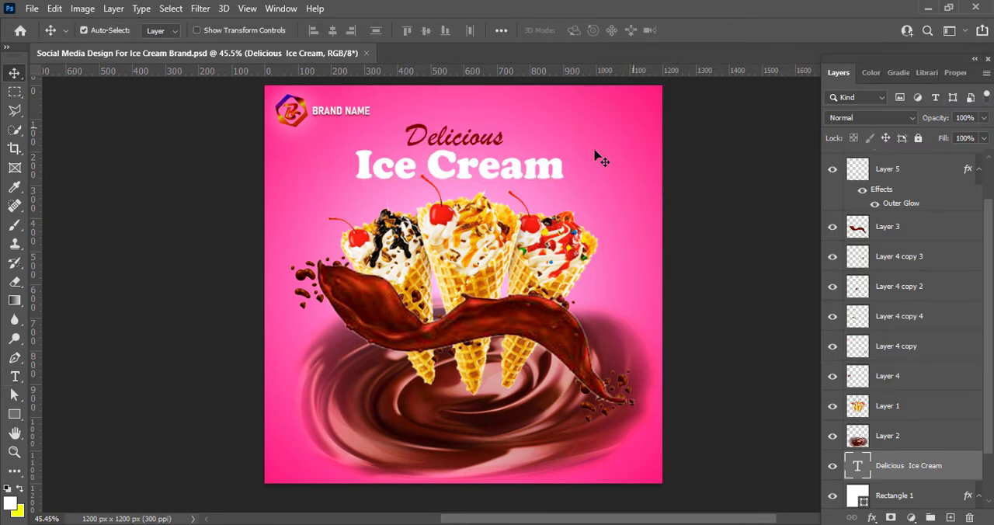
Add a drop shadow to the headline text layer with 3 px distance, 6% spread and 9 px size
right_click(851, 478)
left_click(854, 189)
left_click(466, 447)
left_click_drag(543, 166, 589, 170)
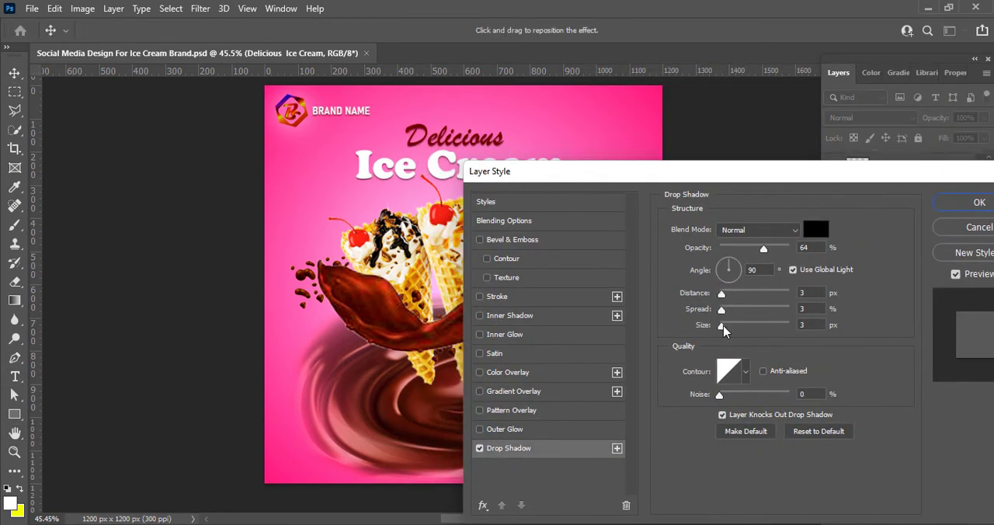
left_click_drag(723, 327, 725, 311)
left_click_drag(722, 294, 723, 298)
left_click(793, 271)
left_click(793, 271)
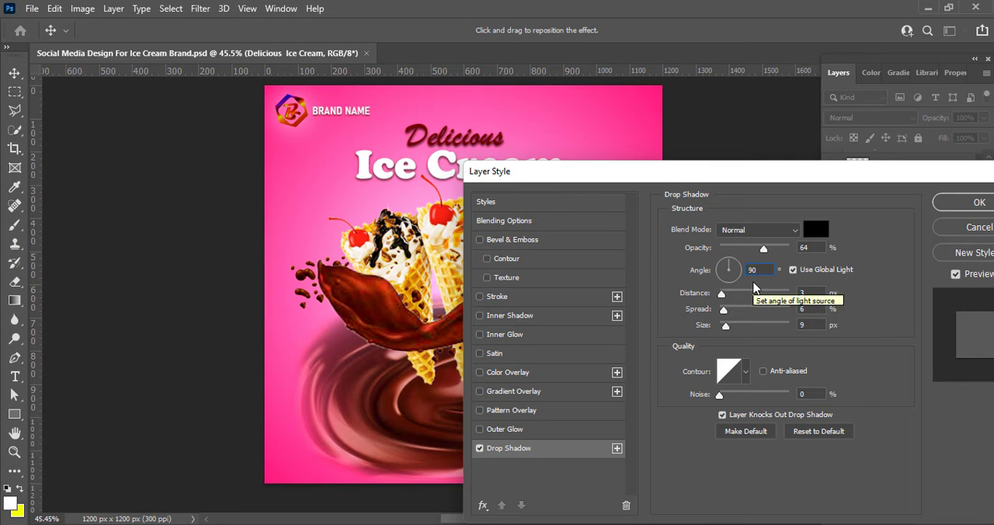
key("Return")
left_click(726, 325)
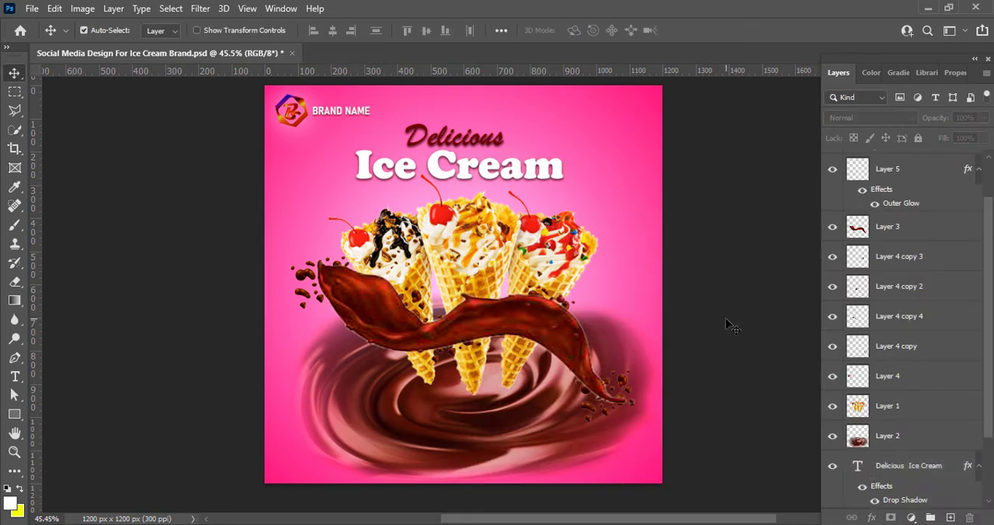
triple_click(544, 167)
left_click(857, 469)
right_click(858, 469)
left_click(893, 177)
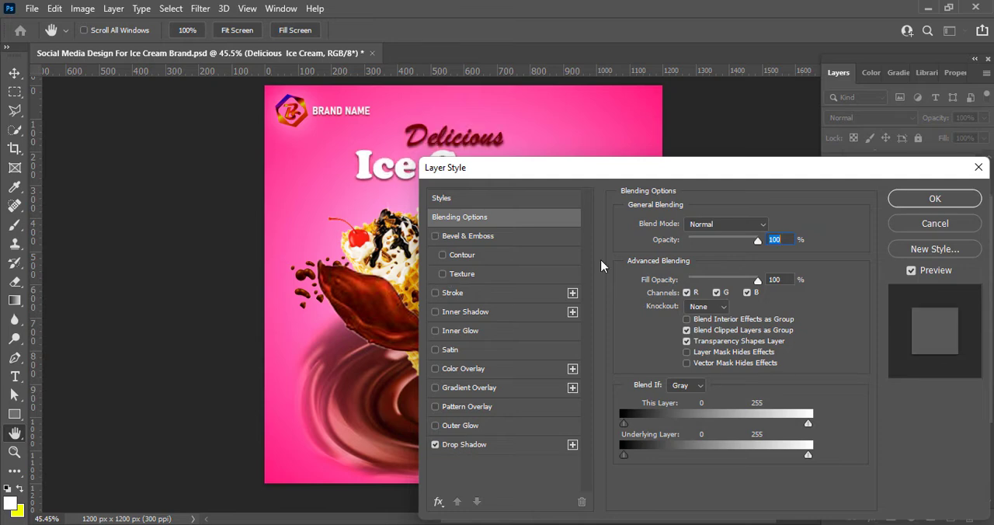
key("Escape")
left_click(719, 325)
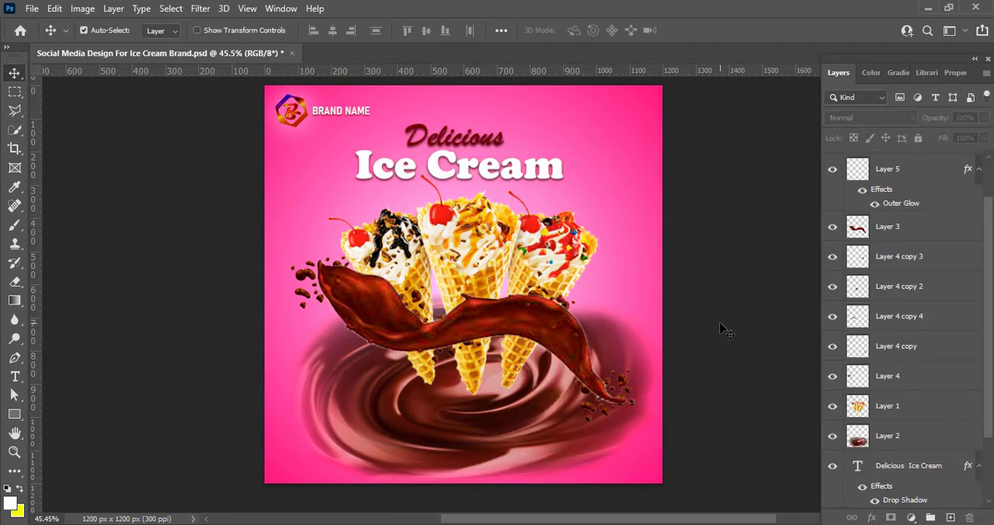
On a new layer above the background rectangle, draw a white 313 × 69 px rectangle in the canvas's lower-left area with 20 px corner radii
scroll(868, 471, "down", 3)
left_click(893, 440)
left_click(950, 517)
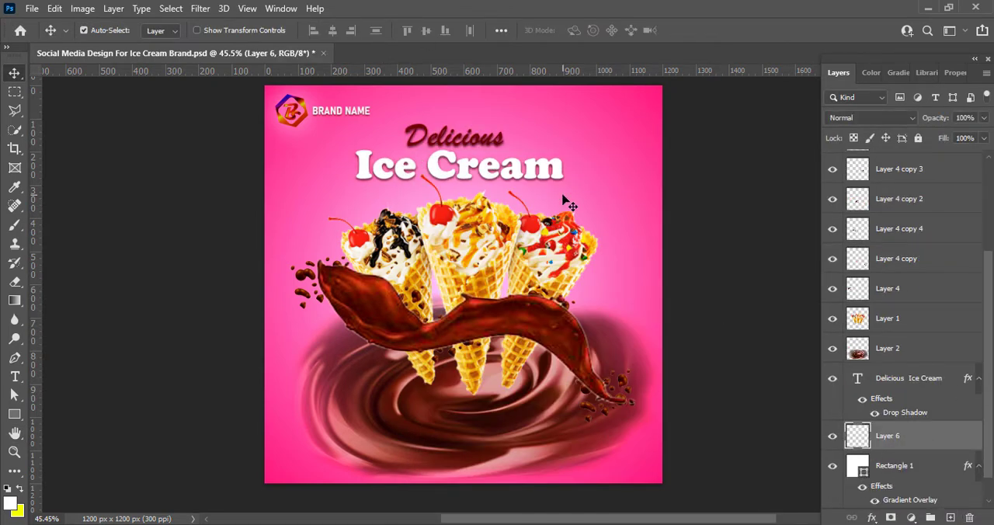
key("u")
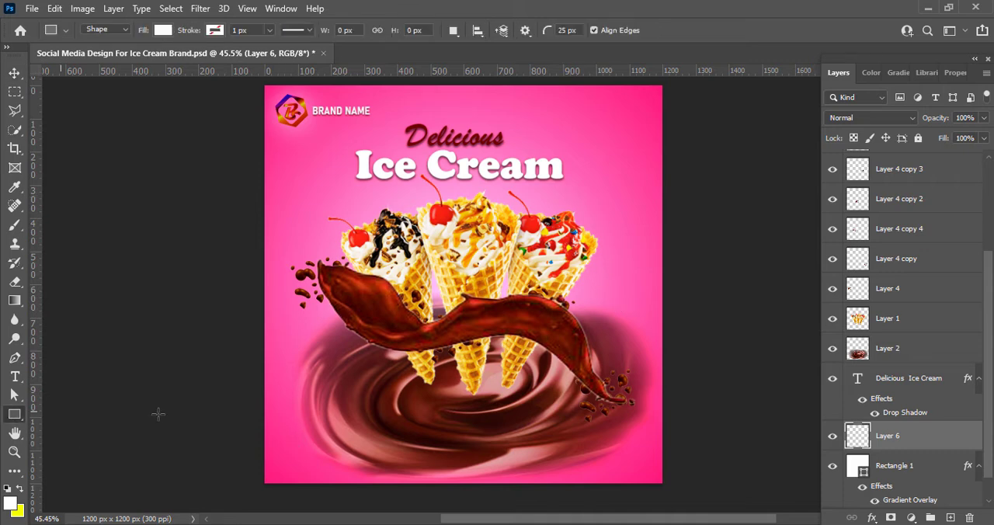
left_click_drag(273, 429, 379, 450)
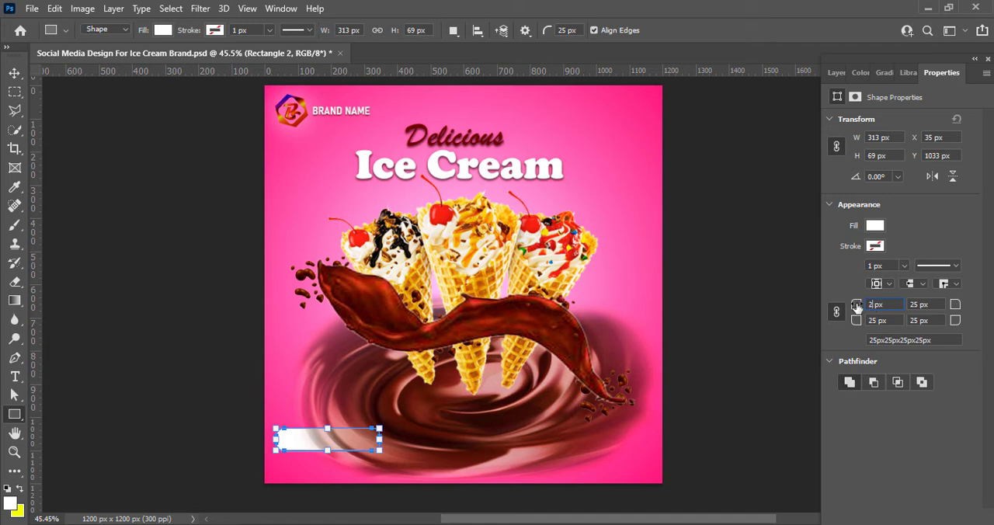
left_click(19, 73)
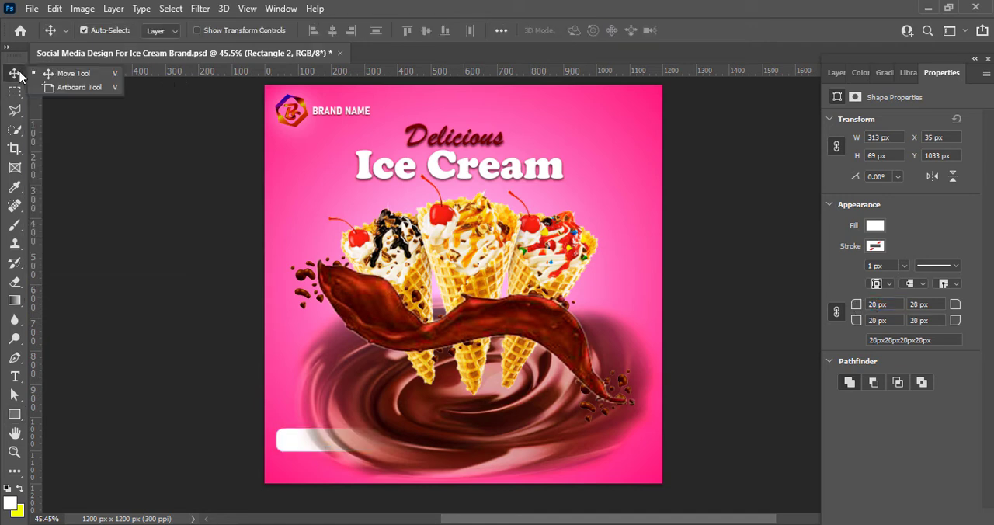
Bring the white rounded rectangle's layer to the top of the layer stack and set its fill to white (ffffff)
left_click(836, 72)
left_click_drag(903, 443, 901, 186)
scroll(916, 201, "up", 3)
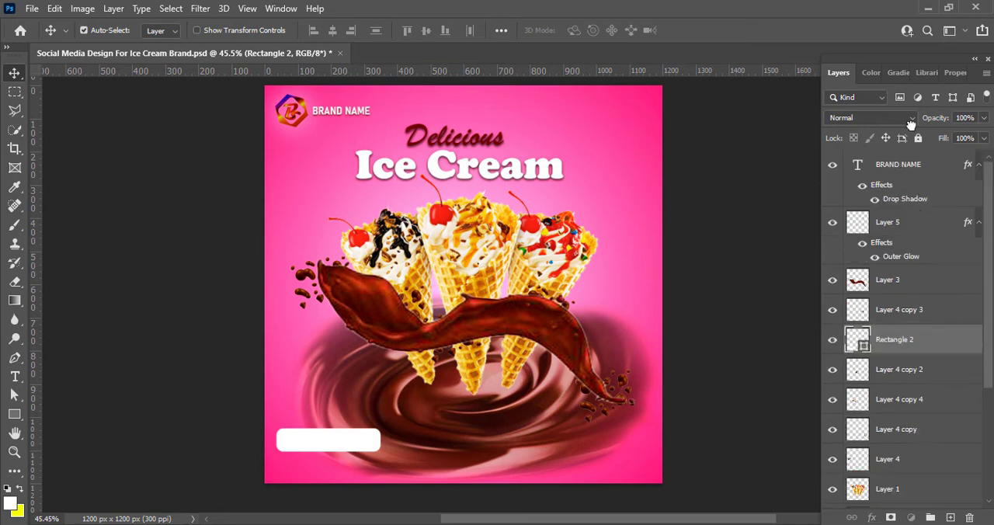
left_click_drag(875, 340, 883, 160)
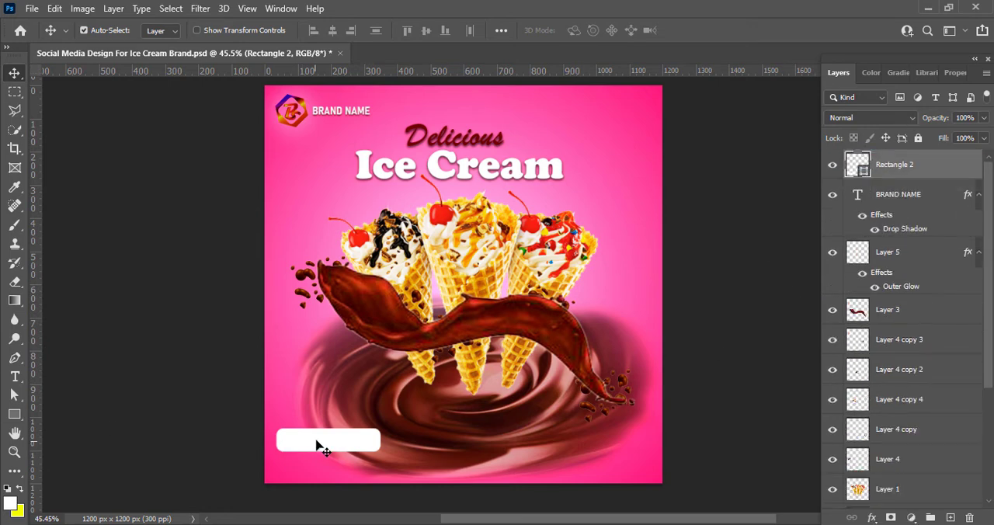
double_click(858, 165)
mouse_move(666, 124)
left_mouse_down()
mouse_move(711, 101)
mouse_move(784, 256)
mouse_move(614, 96)
mouse_move(609, 106)
left_mouse_up()
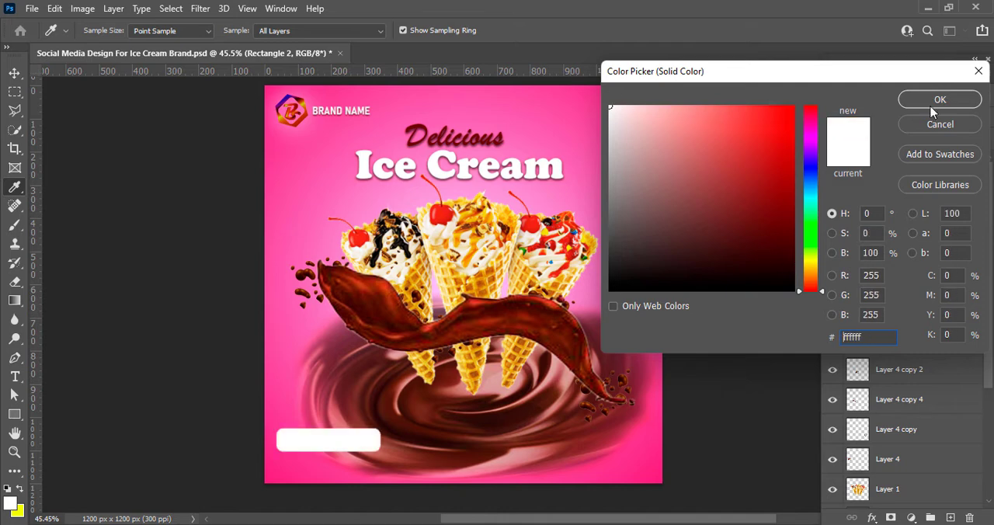
left_click(936, 99)
Duplicate the white rectangle slightly lower, fill the copy near-black (170000) and stack it beneath the white one
left_click_drag(319, 444, 320, 462)
double_click(858, 165)
left_click_drag(757, 257, 798, 275)
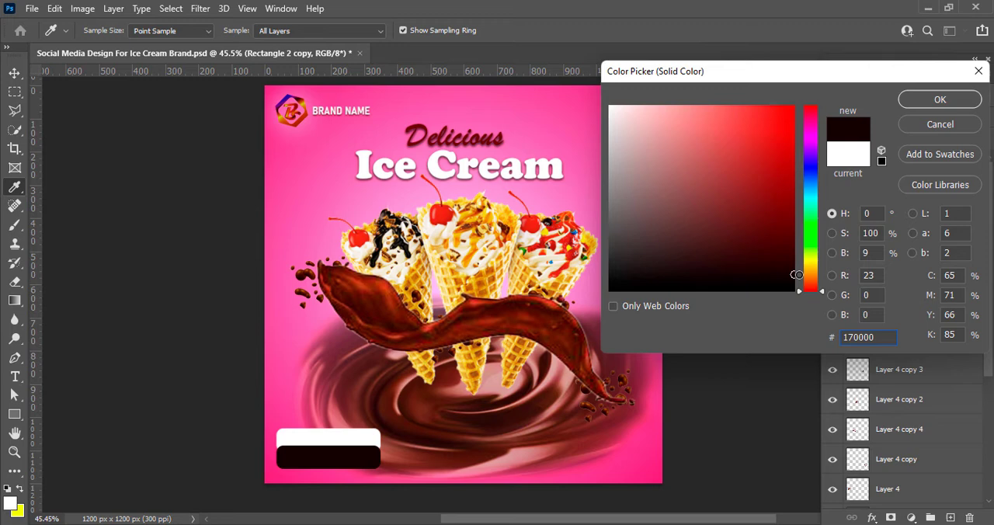
left_click(922, 101)
left_click_drag(900, 196, 903, 153)
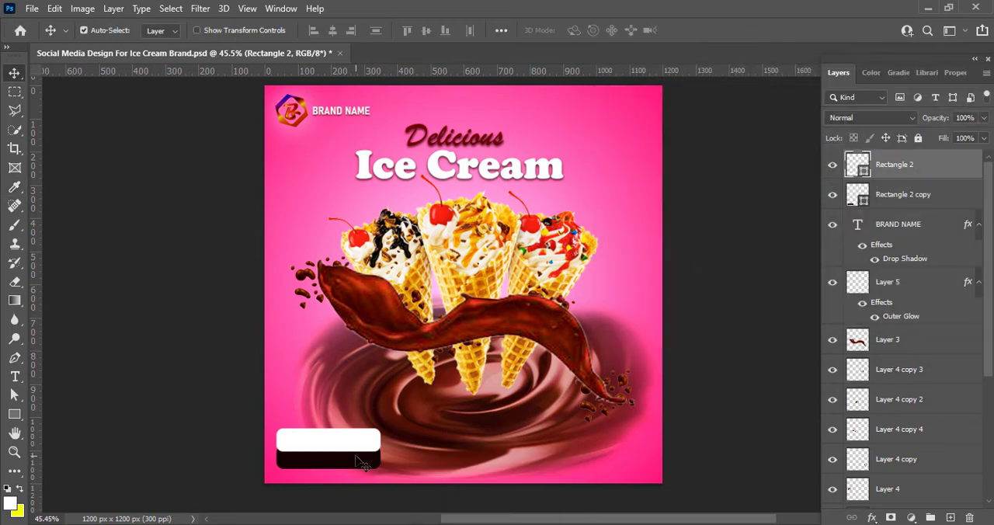
Shift the dark rectangle copy up behind the white one and rotate it 2.44°
key("ctrl+t")
left_click(720, 31)
left_click(355, 465)
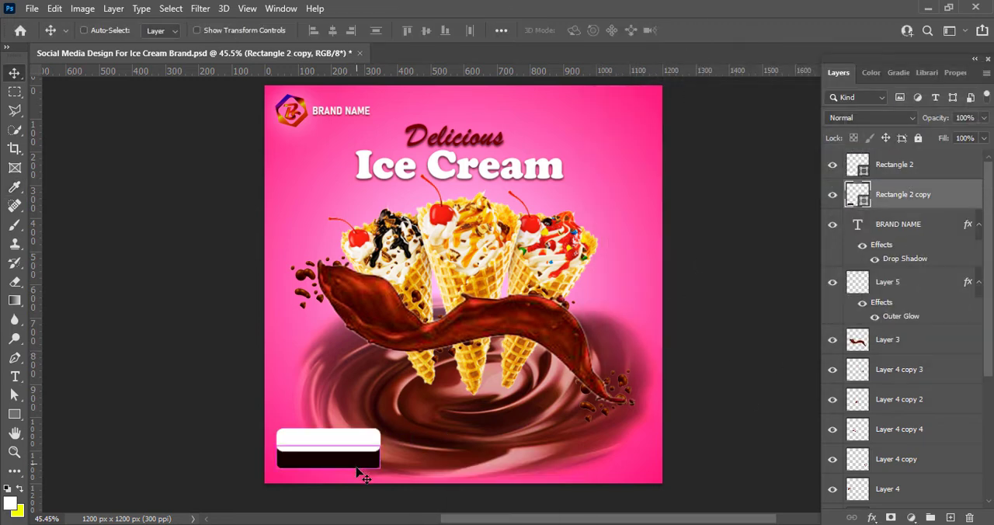
key("ctrl+t")
left_click_drag(340, 469, 343, 460)
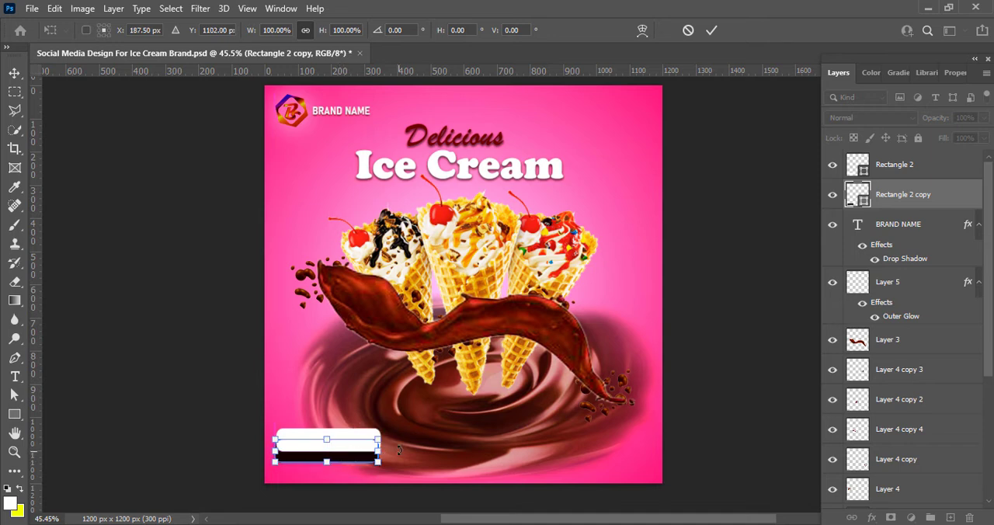
left_click_drag(384, 429, 392, 437)
key("Up")
key("Up")
key("Up")
key("Up")
key("Up")
key("Up")
key("Up")
key("Up")
key("Up")
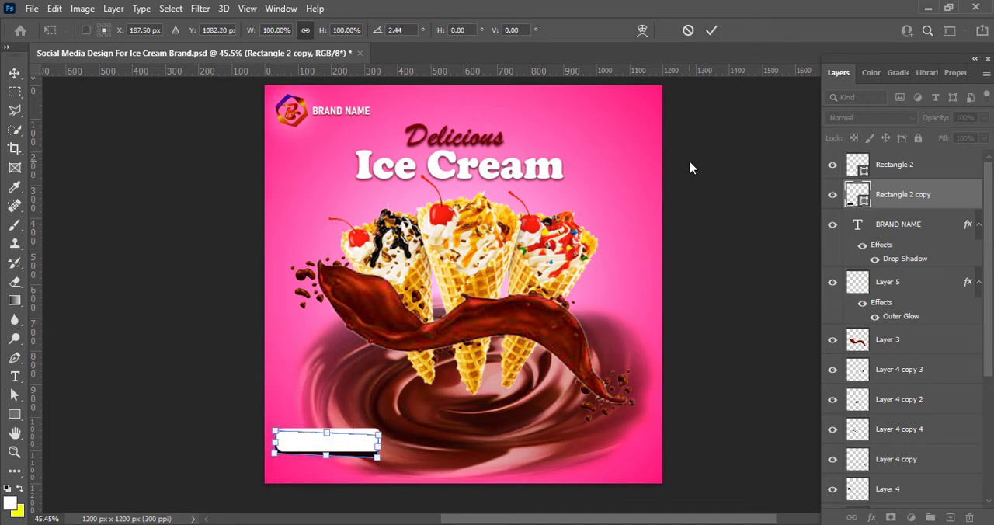
Change the dark copy's rotation to -5.69° and nudge it further up behind the white rectangle
mouse_move(388, 430)
left_mouse_down()
mouse_move(403, 402)
mouse_move(385, 420)
left_mouse_up()
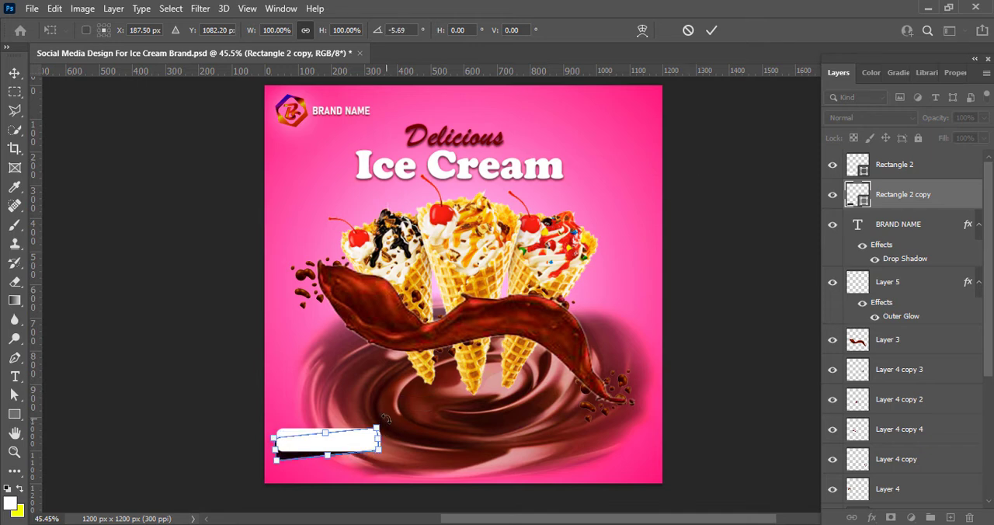
key("Up")
key("Up")
key("Up")
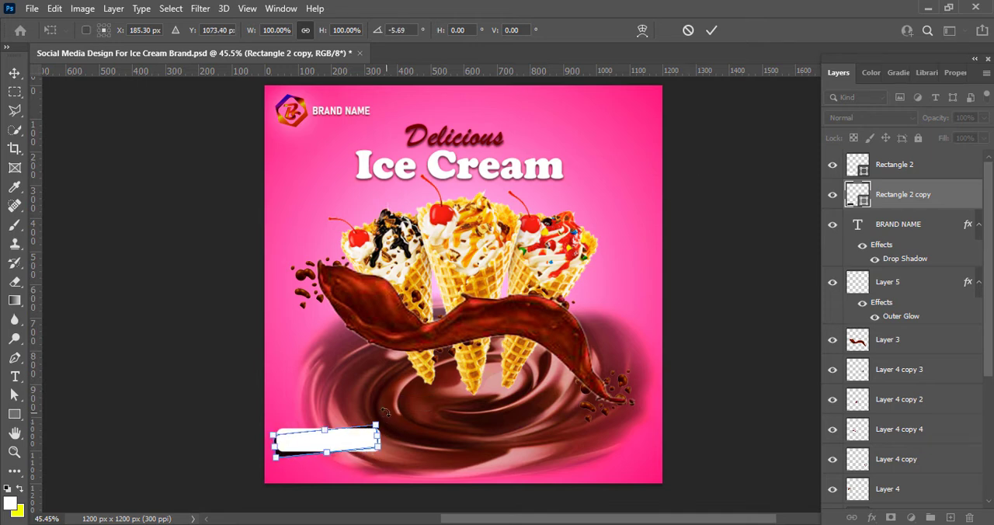
left_click(710, 31)
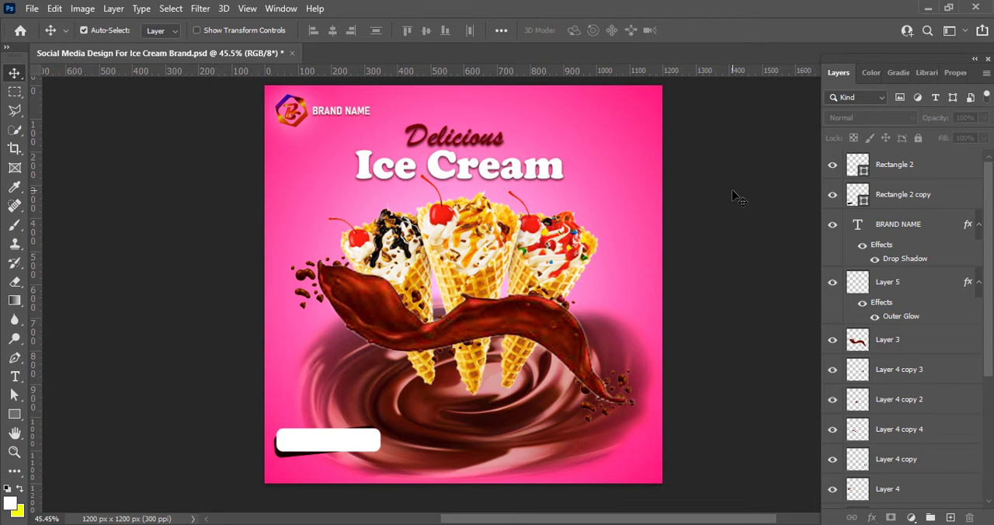
Widen the dark rectangle copy so it extends slightly past the white rectangle's right edge
left_click(882, 198)
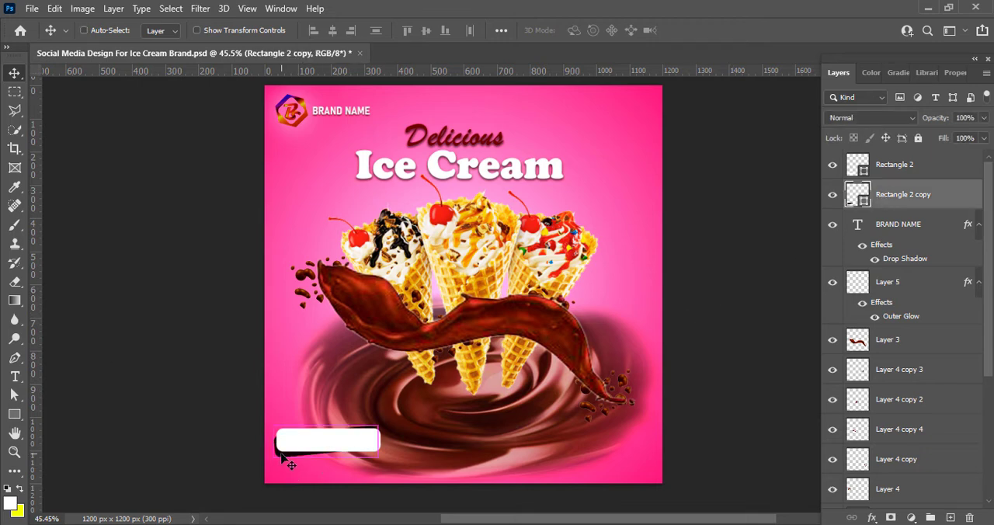
key("ctrl+t")
left_click_drag(379, 441, 386, 440)
key("Return")
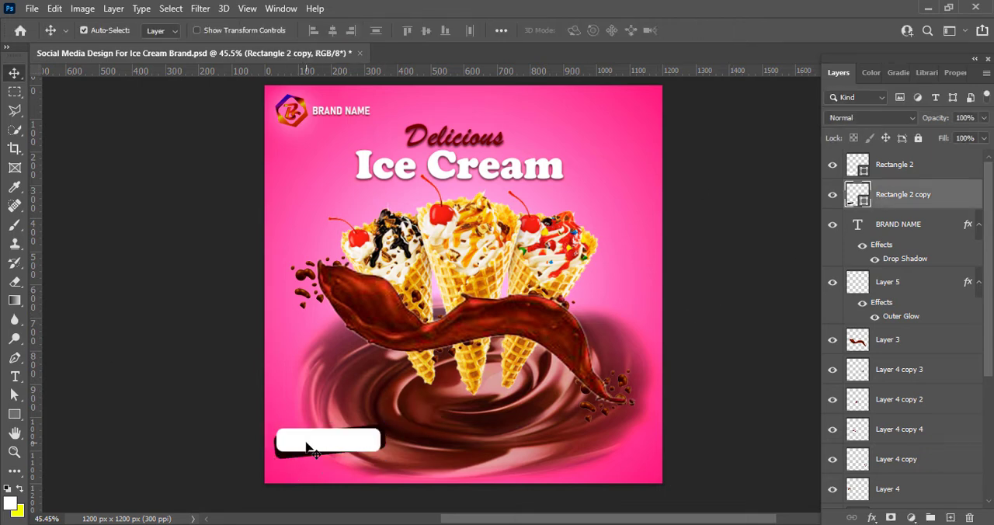
Straighten the dark copy so it shows as a level shadow along the white rectangle's left and lower edges
left_click(307, 448)
key("ctrl+t")
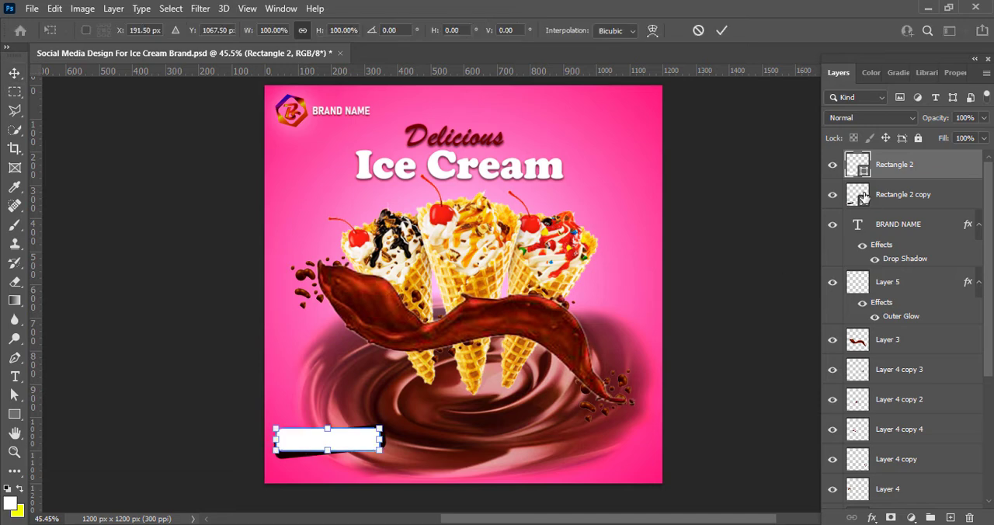
left_click(867, 197)
key("ctrl+t")
left_click_drag(394, 454, 393, 458)
key("Return")
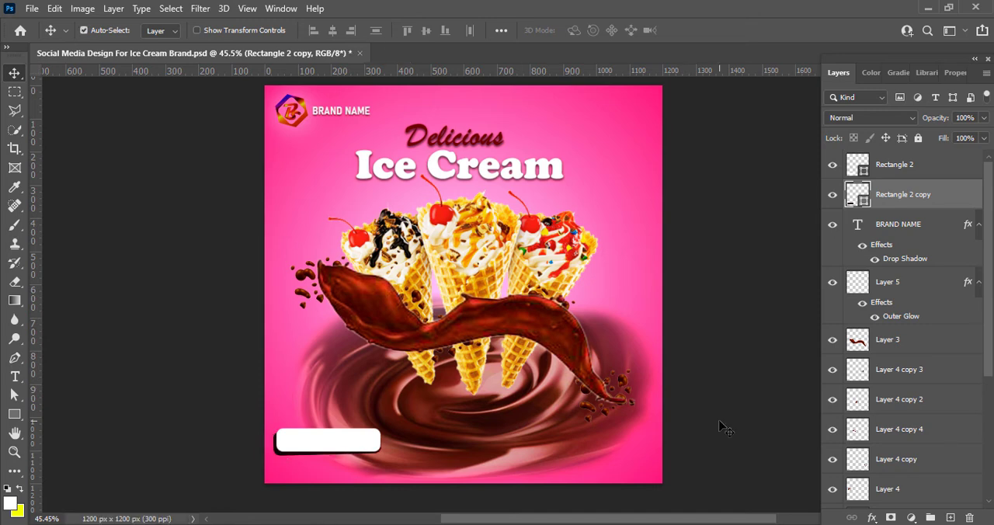
Add the text "ORDER NOW" in Cooper Black at 8 pt and place it over the white rectangle
key("t")
left_click(293, 442)
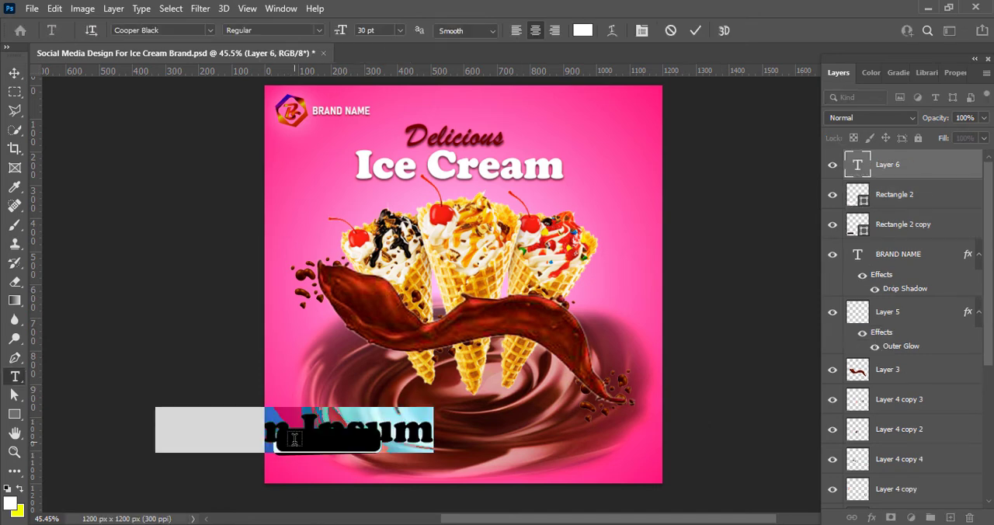
type("ORDER NOW")
key("ctrl+a")
left_click(400, 30)
left_click(376, 57)
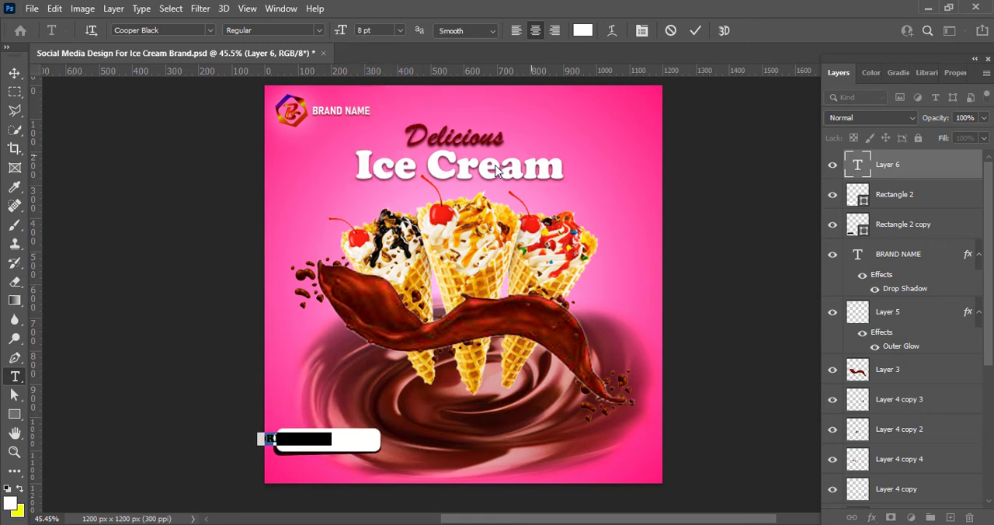
left_click(697, 31)
key("v")
left_click_drag(282, 444, 304, 444)
left_click(305, 444)
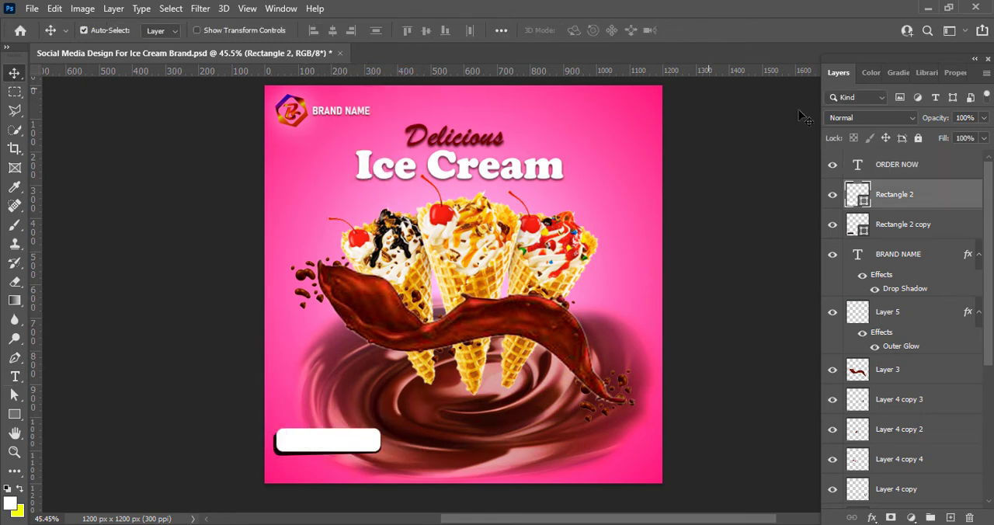
Recolour the "ORDER NOW" text dark magenta
double_click(851, 166)
left_click(583, 30)
left_click(811, 126)
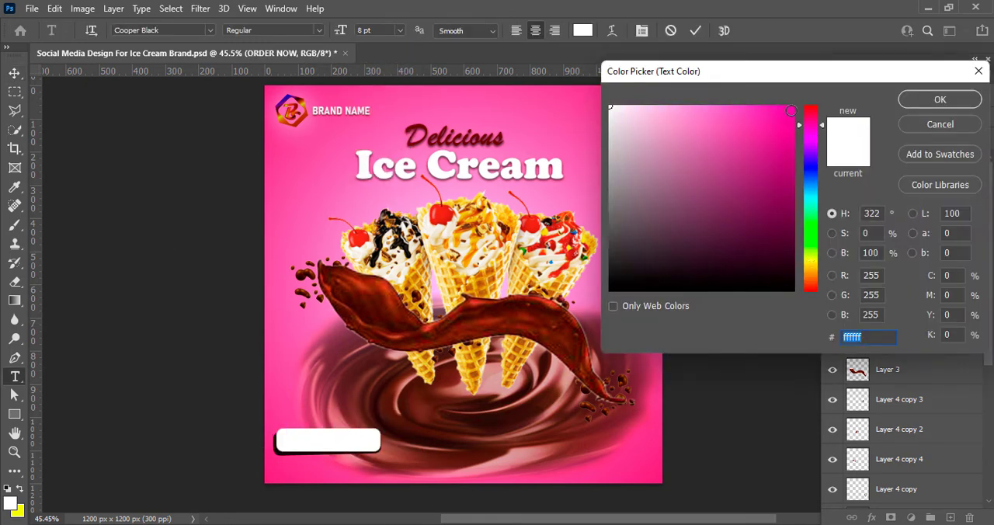
left_click(794, 106)
left_click_drag(792, 131, 802, 161)
left_click(940, 100)
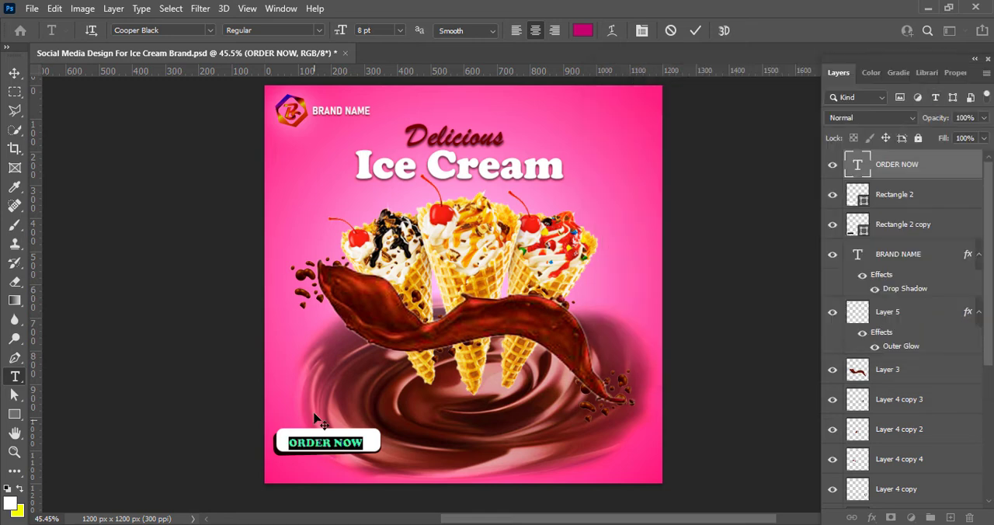
Set "ORDER NOW" in Franklin Gothic Heavy at 10 pt and reposition it on the white rectangle
left_click(210, 30)
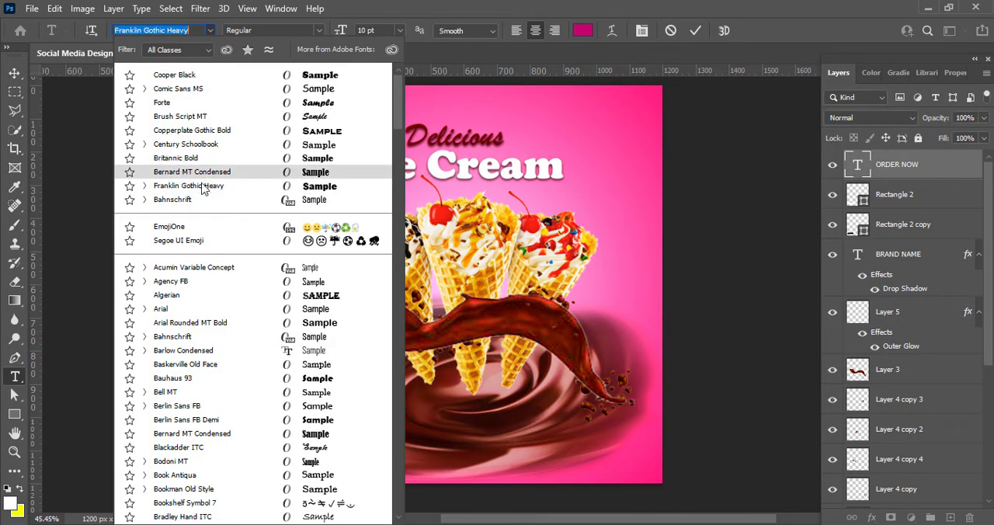
left_click(203, 187)
left_click(696, 31)
key("v")
left_click_drag(354, 442, 371, 442)
Shrink the white and dark rectangles to fit "ORDER NOW" and nudge the text left to centre it
left_click(893, 198)
left_click(894, 230, "shift")
key("ctrl+t")
key("Return")
left_click(886, 166)
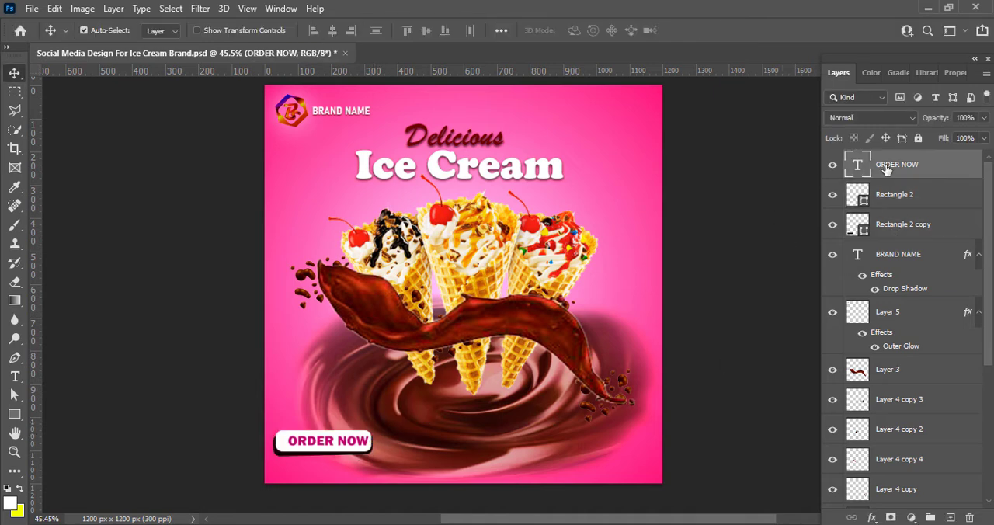
key("shift+Left")
key("ctrl+shift+alt+n")
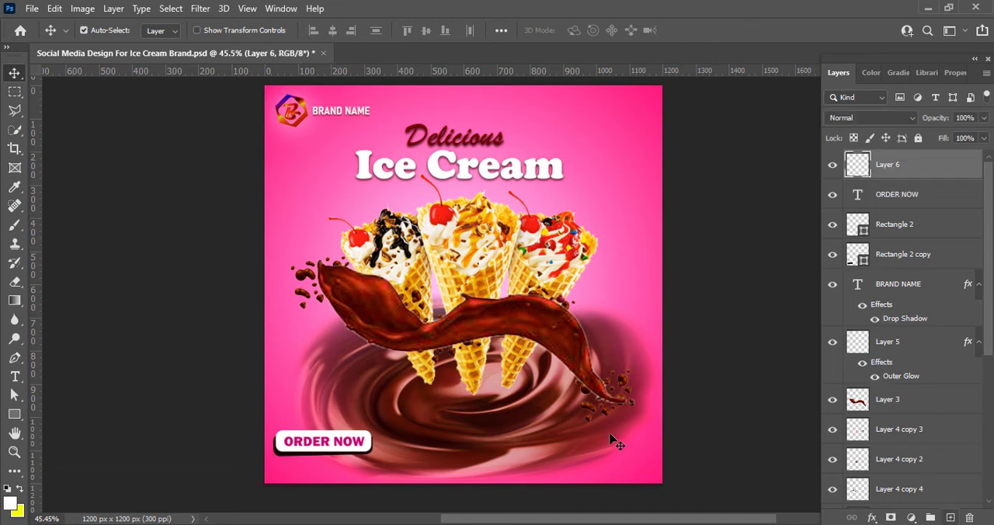
left_click(277, 469)
type("www")
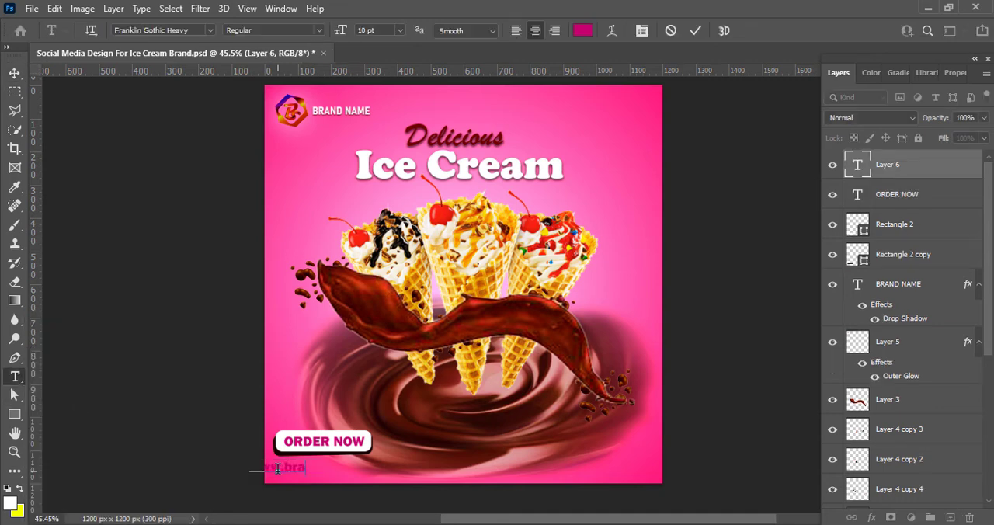
key("ctrl+a")
left_click(590, 29)
left_click(610, 107)
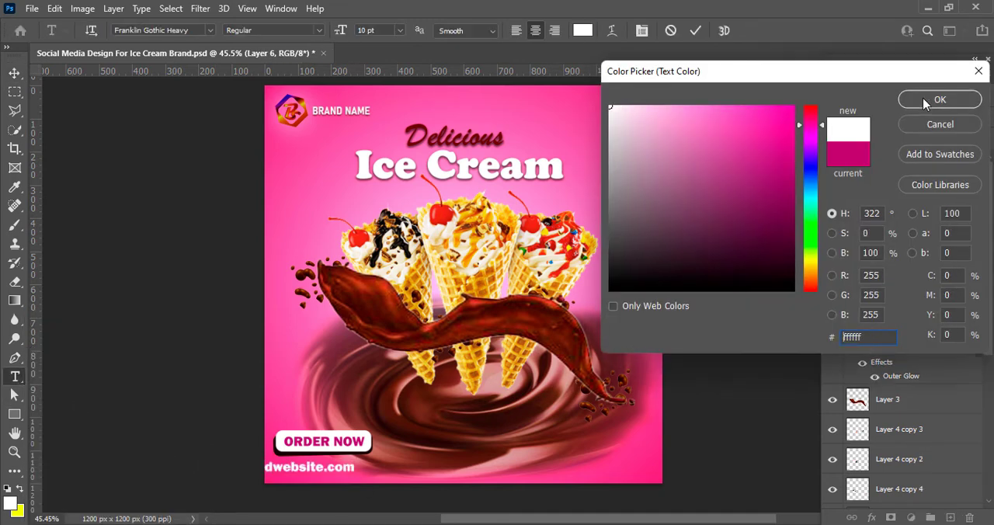
left_click(927, 101)
Set the website text in Bahnschrift and try several weights, ending with Light Condensed
left_click(211, 30)
left_click(208, 200)
left_click(318, 30)
left_click(292, 150)
left_click(318, 32)
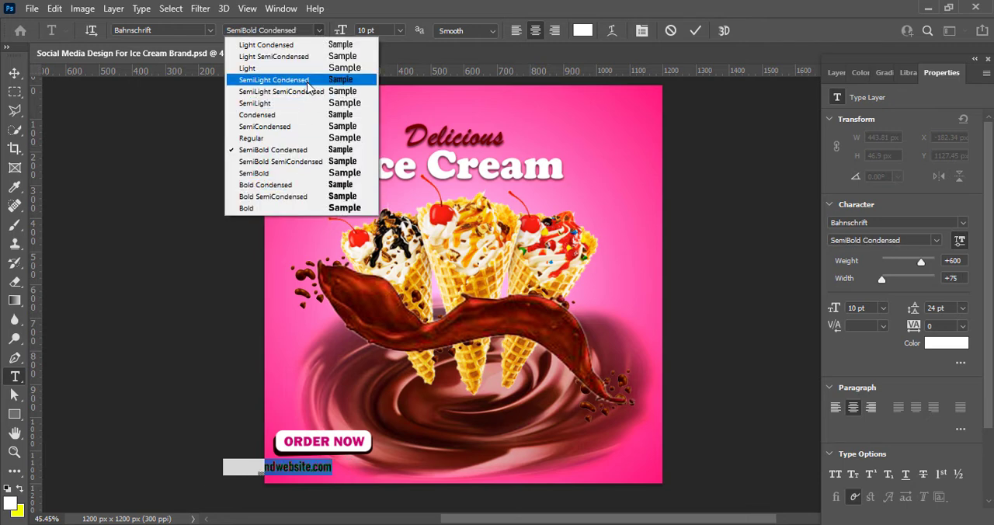
left_click(310, 80)
left_click(318, 31)
left_click(311, 91)
left_click(319, 31)
left_click(280, 56)
left_click(319, 30)
left_click(272, 45)
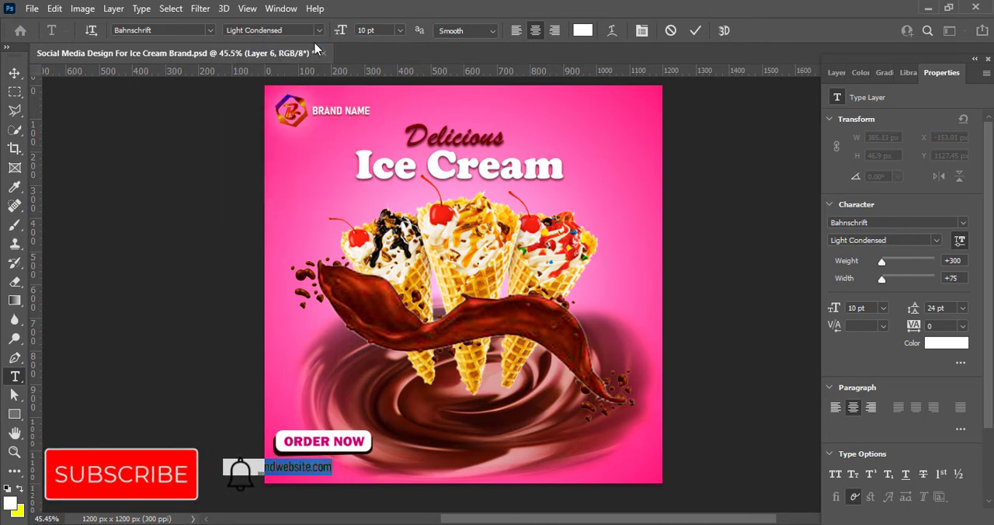
left_click(318, 31)
Reduce the website text to 8 pt and position it directly beneath the "ORDER NOW" button
left_click(399, 31)
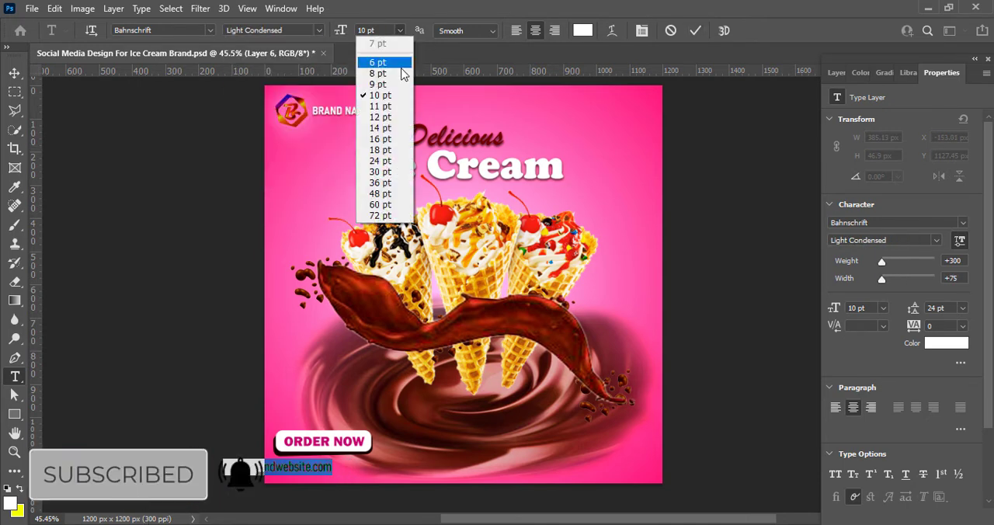
left_click(400, 65)
key("ctrl+Return")
left_click(15, 73)
left_click_drag(322, 474, 364, 466)
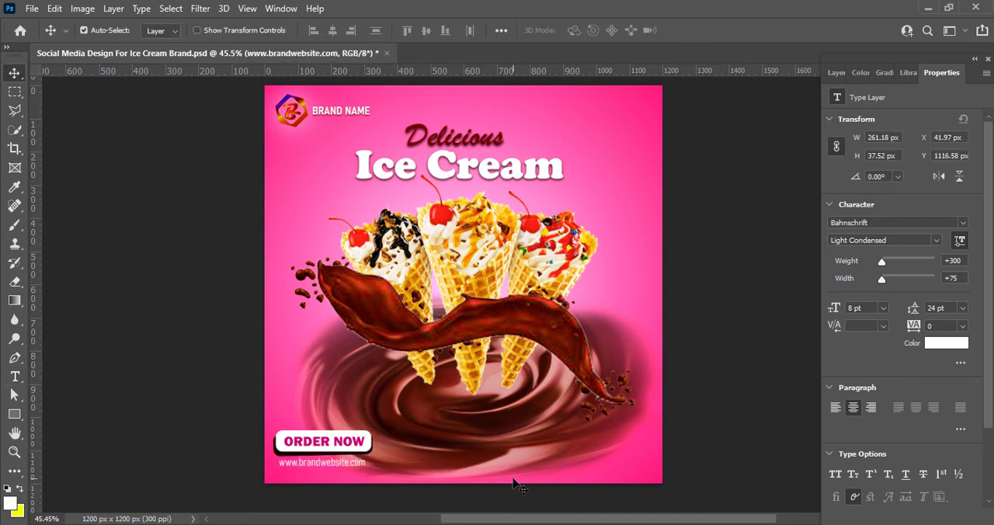
Try SemiBold Condensed on the website text and settle on the SemiLight Condensed weight
key("Return")
left_click(318, 30)
left_click(288, 151)
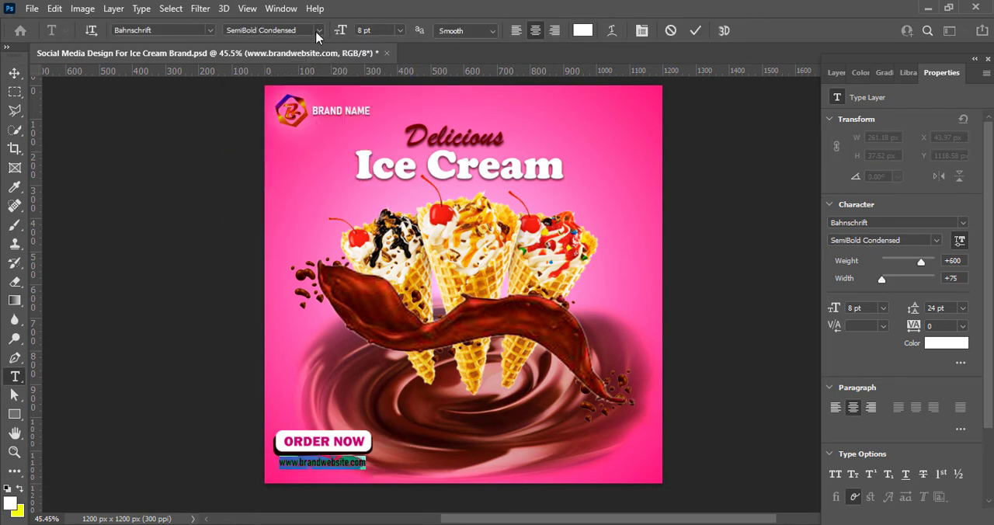
left_click(318, 30)
left_click(334, 99)
left_click(318, 31)
left_click(308, 85)
left_click(15, 73)
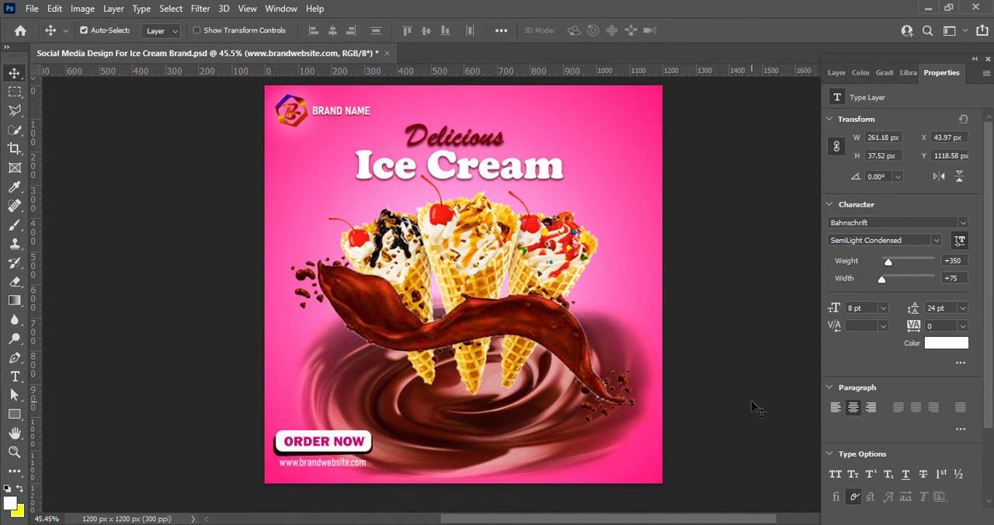
Add a drop shadow to the website text with 3 px distance, 5% spread and 3 px size
left_click(838, 73)
double_click(941, 165)
left_click(449, 446)
left_click_drag(686, 322, 677, 323)
left_click_drag(677, 307, 679, 308)
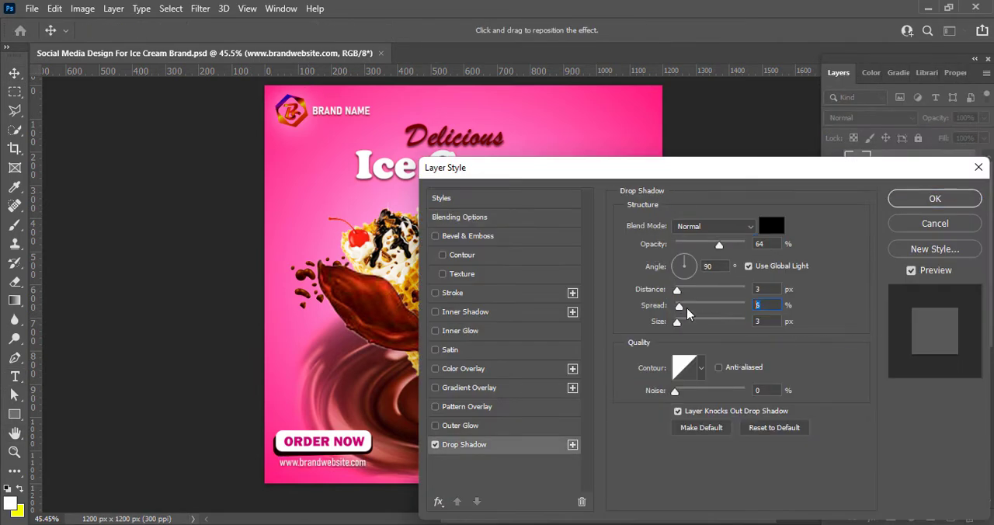
key("Return")
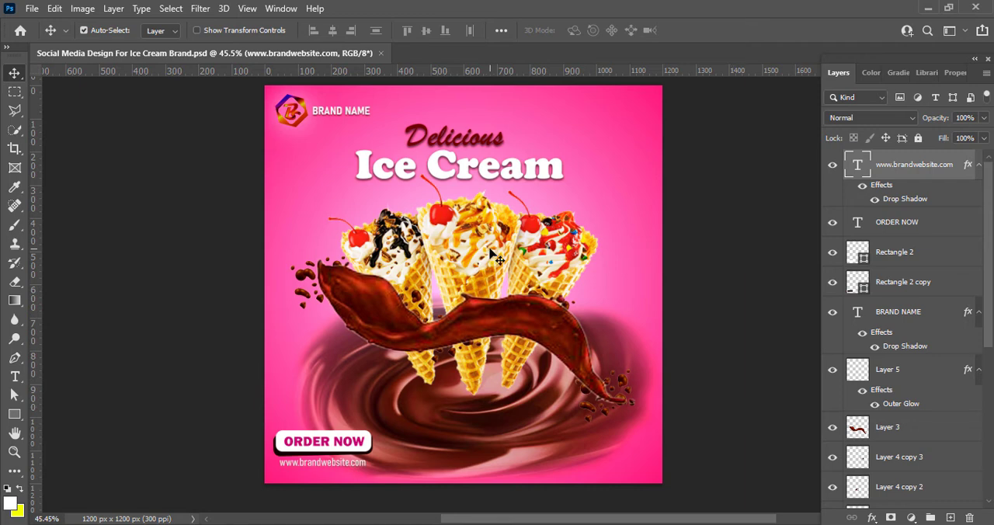
Draw a white rectangle about 309 × 53 px in the lower-right part of the design on a new layer
left_click(952, 518)
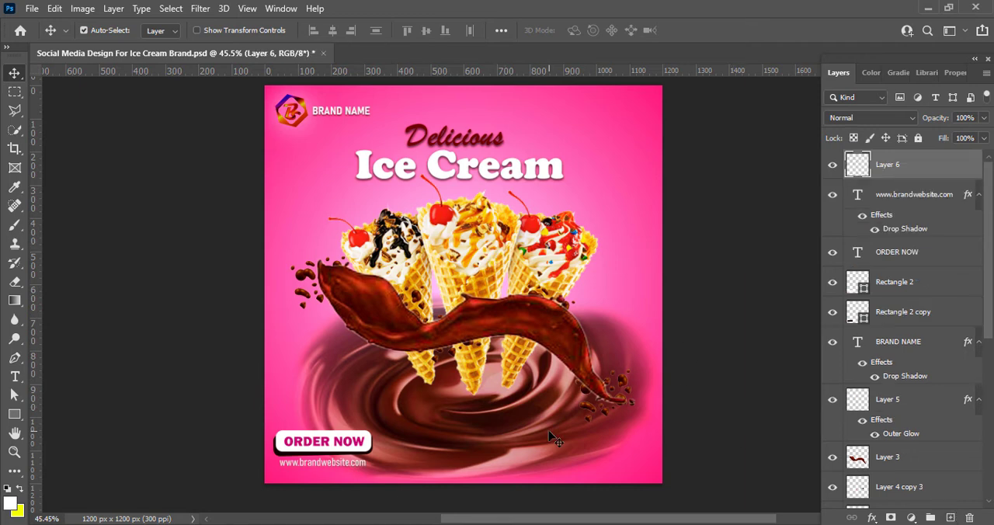
key("u")
left_click_drag(533, 433, 639, 452)
Set the rectangle's top-right and bottom-left corner radii to 15 px and the other two corners to 0 px
type("0")
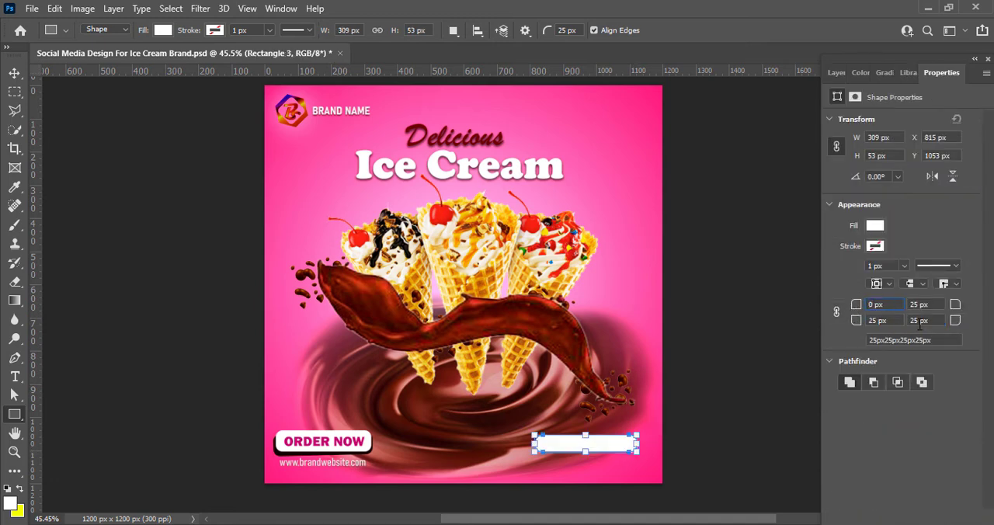
type("15")
left_click_drag(918, 305, 903, 307)
type("15")
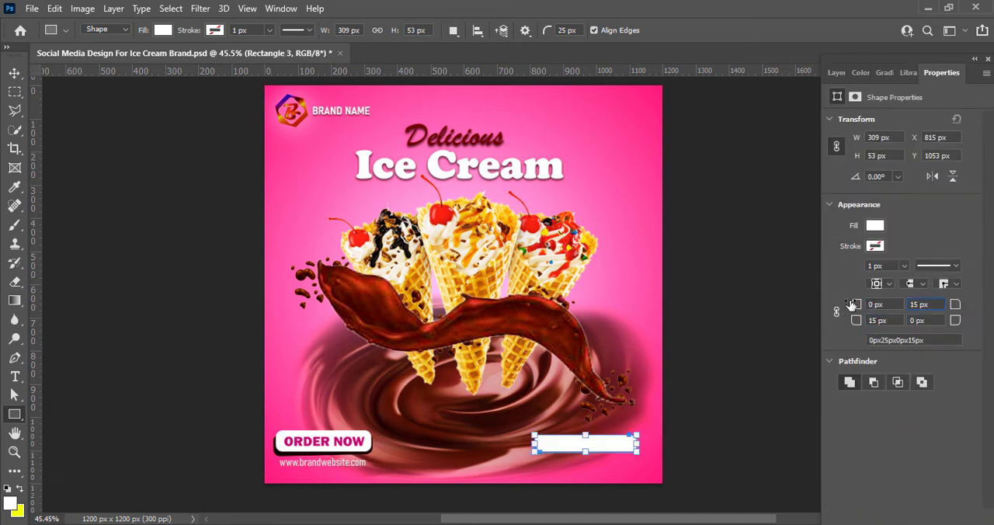
left_click(767, 166)
left_click(580, 102)
Move the rectangle closer to the design's right edge and resize it to 302 × 56 px
key("v")
left_click_drag(599, 443, 643, 441)
key("ctrl+t")
left_click(722, 29)
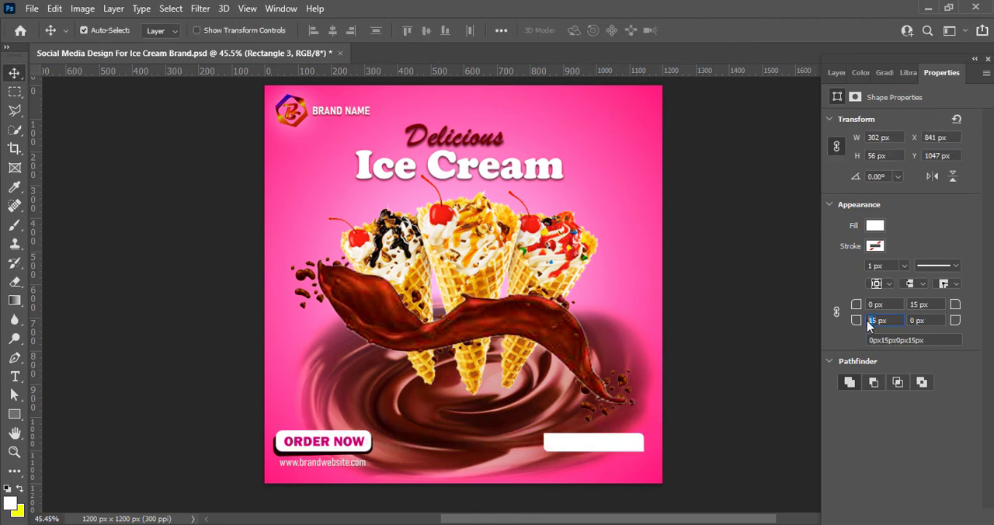
Increase the rectangle's bottom-left and top-right corner radii to 25 px
type("25")
left_click_drag(921, 305, 874, 301)
type("25")
Try a light purple fill, #de85ff, on the rectangle and return its fill to white
left_click(874, 225)
left_click(971, 261)
left_click(812, 131)
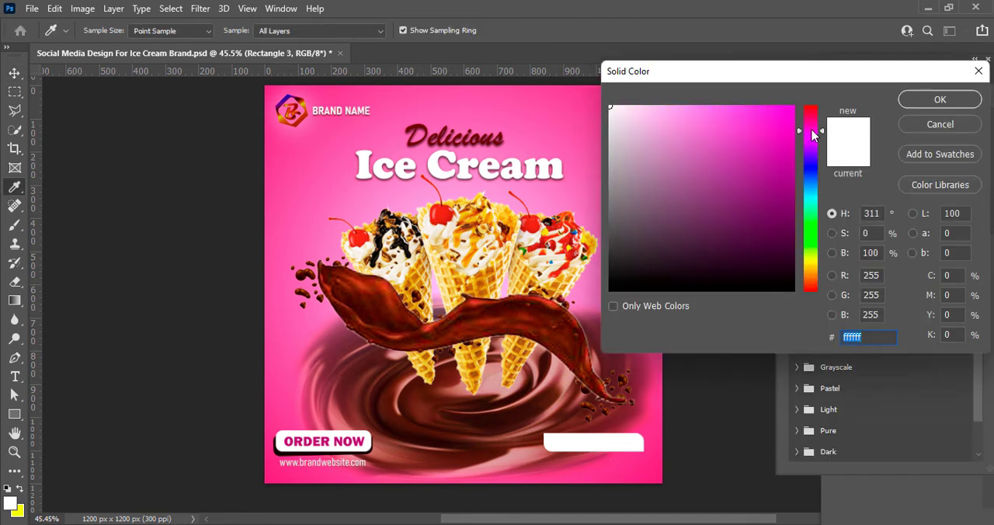
left_click(697, 106)
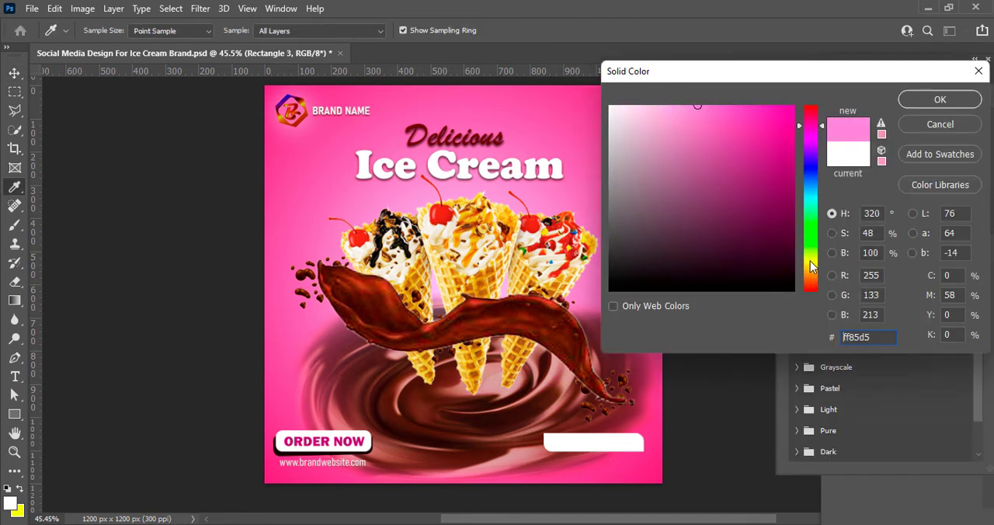
left_click_drag(812, 267, 815, 146)
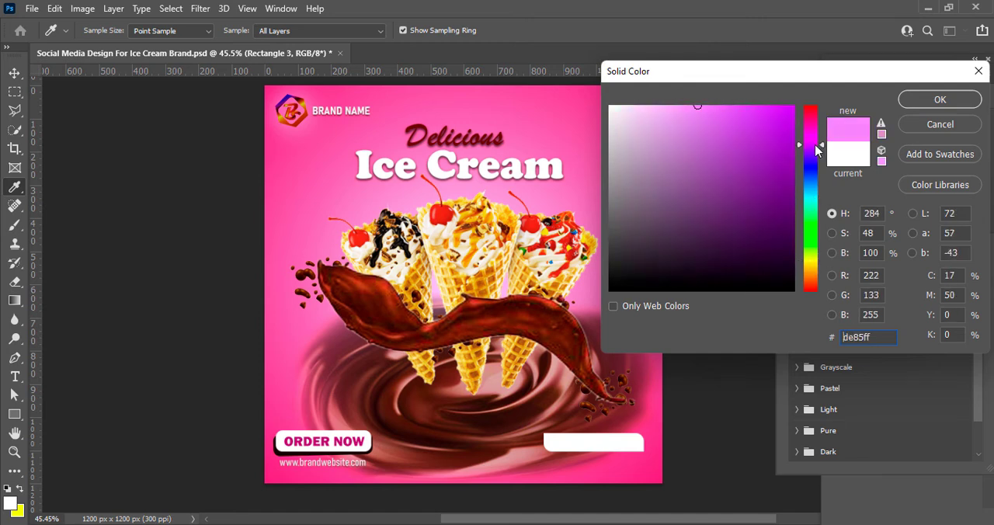
left_click(951, 99)
left_click(809, 302)
left_click(912, 214)
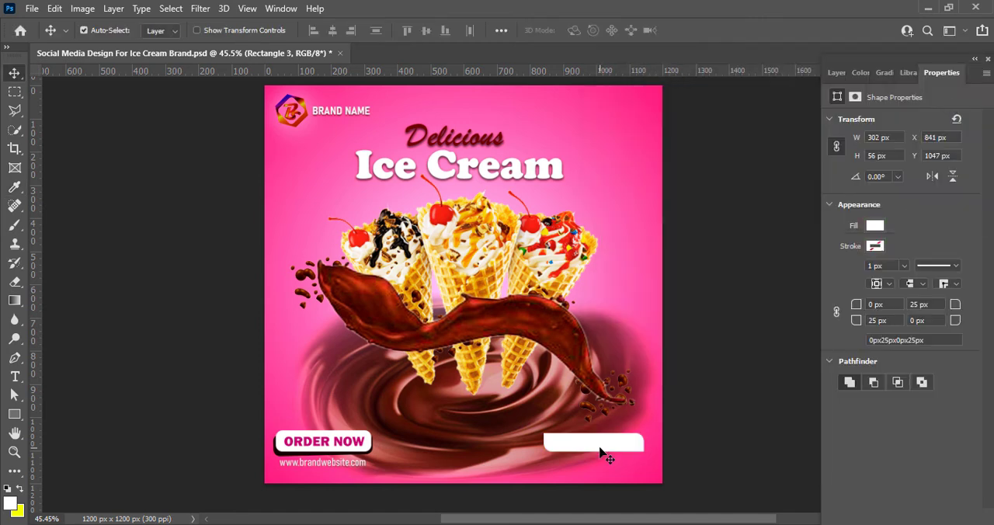
Add the text "FREE DELIVERY" on a new layer over the rectangle, using the magenta sampled from the "ORDER NOW" text
left_click(837, 73)
left_click(950, 518)
key("t")
left_click(575, 446)
left_click(582, 30)
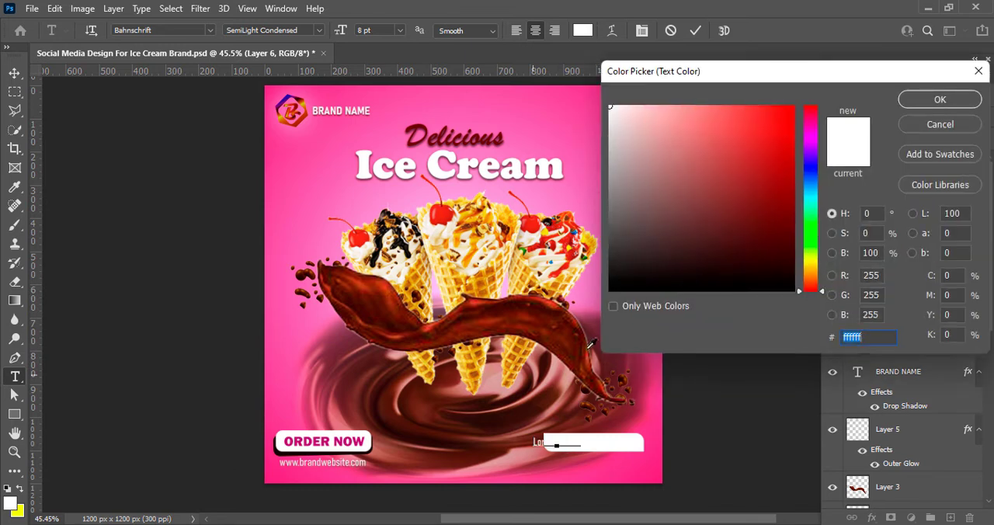
left_click(361, 442)
left_click(938, 100)
type("FREE DELIVERY")
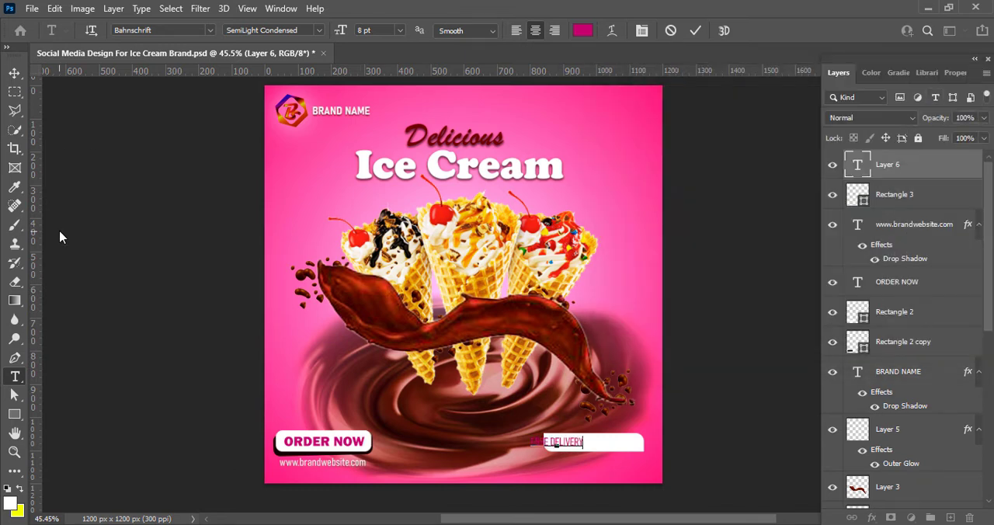
Format the "FREE DELIVERY" text in Franklin Gothic Heavy Italic, trying 10 pt and settling on 9 pt
left_click_drag(529, 440, 586, 442)
left_click(210, 30)
left_click(231, 90)
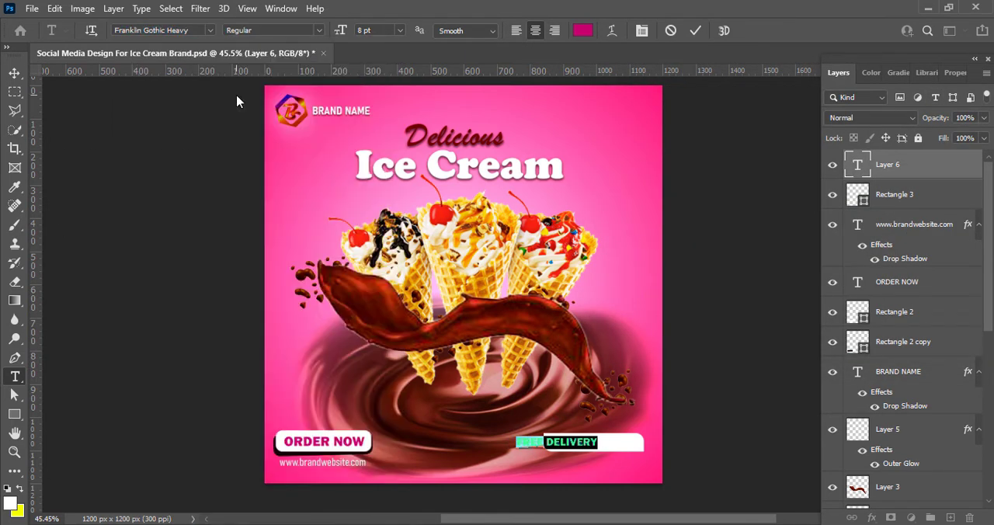
left_click(319, 30)
left_click(296, 58)
left_click(400, 31)
left_click(400, 95)
left_click(400, 30)
left_click(401, 83)
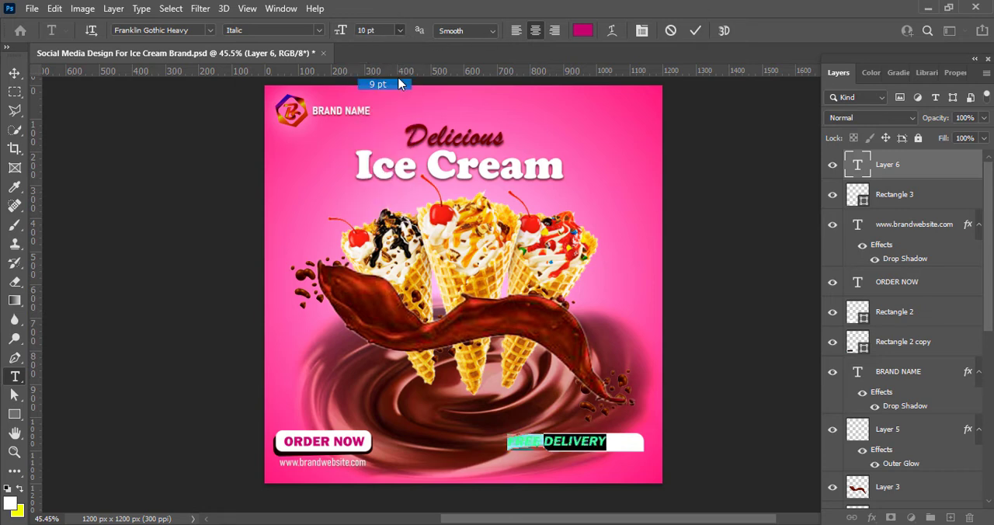
Center the "FREE DELIVERY" text inside the white rectangle
left_click(696, 31)
key("v")
left_click_drag(597, 442, 637, 444)
Give the "FREE DELIVERY" rectangle a drop shadow with 6 px distance, 24% spread and 16 px size
right_click(858, 194)
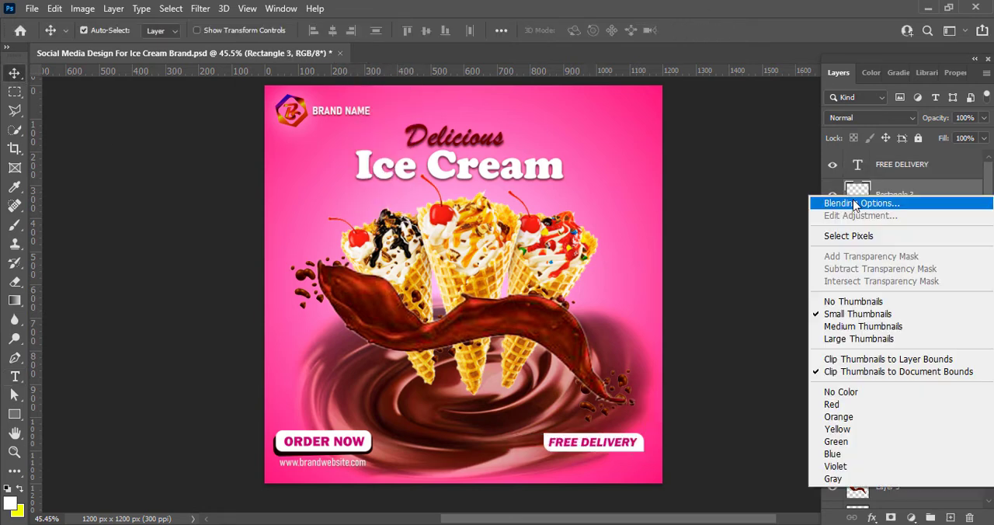
left_click(838, 200)
left_click_drag(564, 171, 271, 59)
left_click(155, 331)
left_click_drag(372, 210, 374, 210)
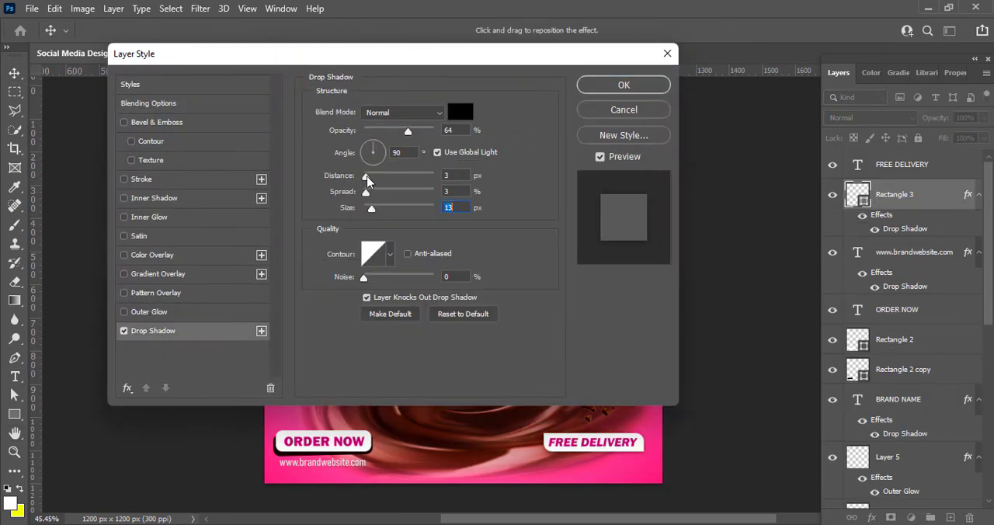
left_click_drag(366, 178, 370, 178)
left_click_drag(373, 209, 381, 192)
left_click(141, 179)
left_click(345, 215)
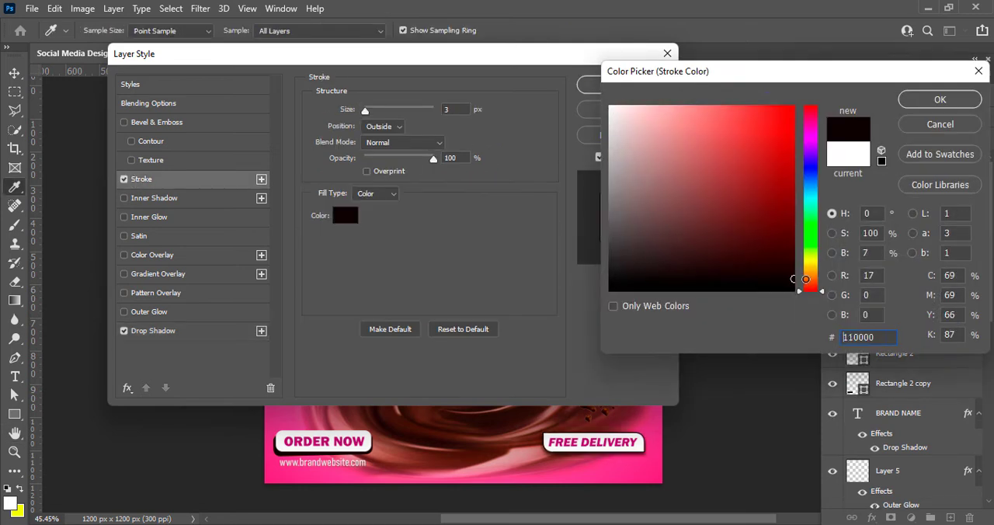
left_click(978, 70)
left_click(125, 179)
Raise the rectangle's drop shadow opacity to 86%, reduce its spread and size, and apply the style
left_click(184, 336)
left_click_drag(408, 132, 425, 132)
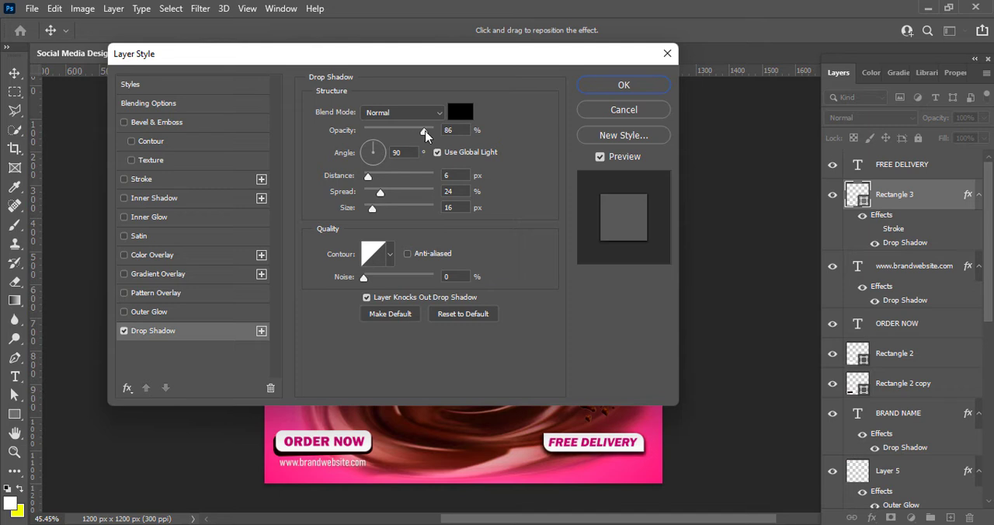
left_click_drag(379, 193, 374, 193)
left_click_drag(372, 209, 366, 209)
left_click(623, 87)
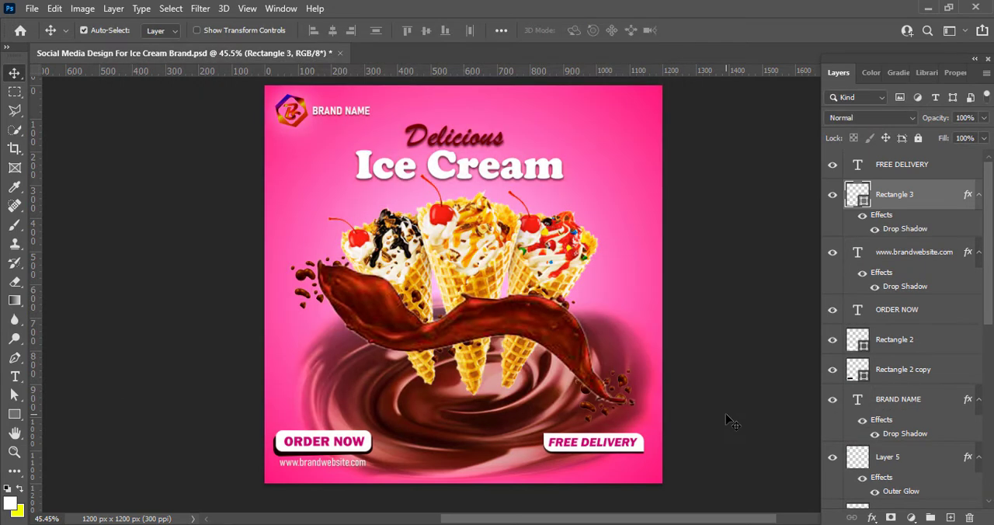
Add a white text line with the placeholder phone number on a new layer below the "FREE DELIVERY" box
left_click(785, 197)
left_click(951, 517)
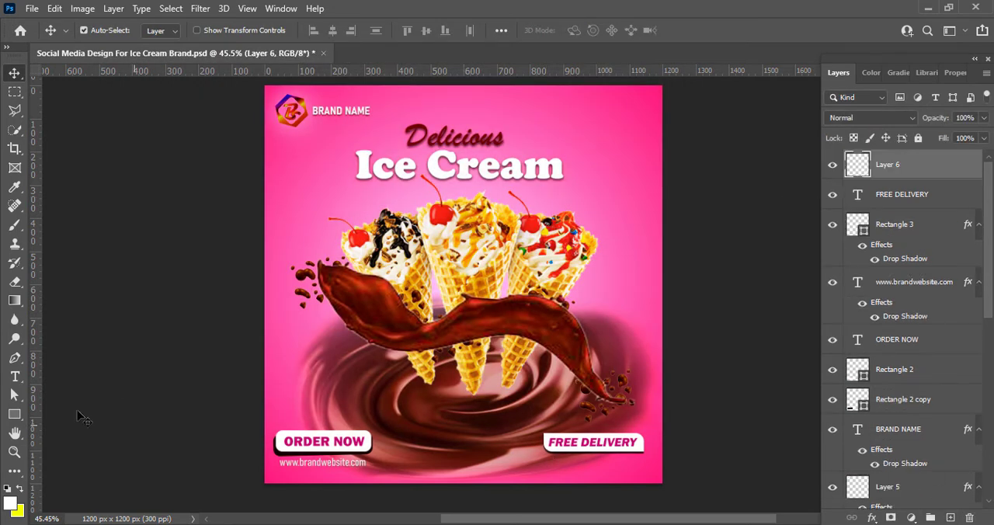
left_click(15, 376)
left_click(547, 468)
left_click(583, 30)
left_click(614, 114)
key("Return")
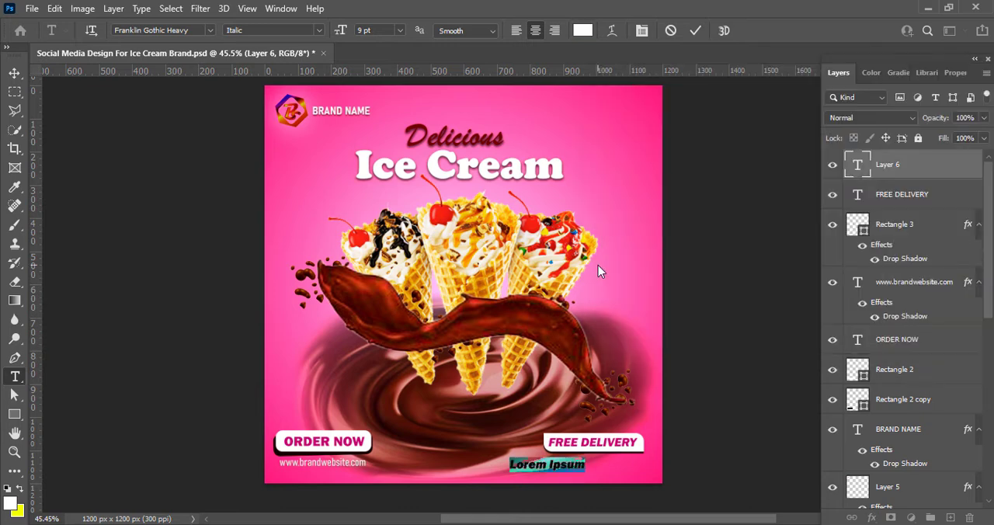
key("BackSpace")
type("+000 123 456 789")
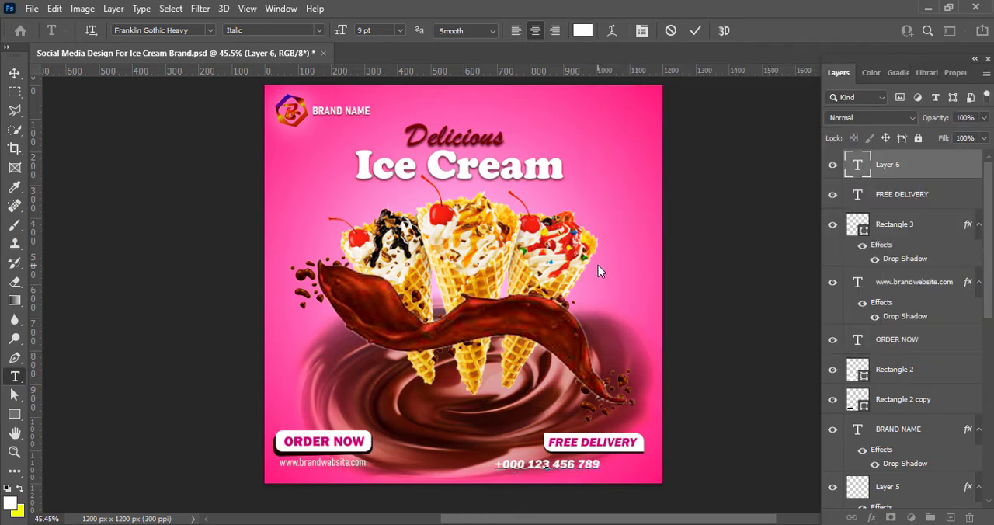
Set the phone number text in Bahnschrift and try several weights, ending with SemiBold SemiCondensed
left_click_drag(597, 465, 498, 465)
left_click(210, 31)
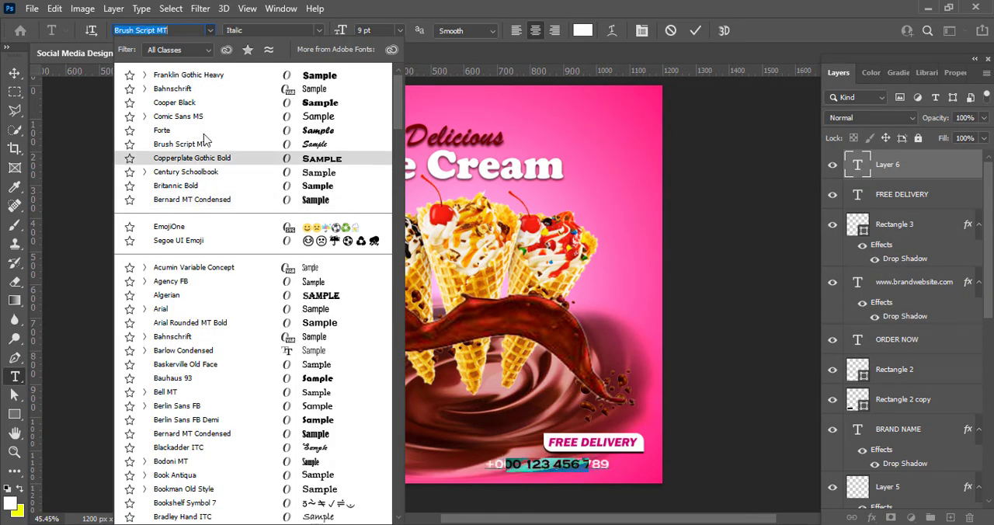
left_click(205, 90)
left_click(319, 31)
left_click(292, 126)
left_click(319, 31)
left_click(297, 187)
left_click(319, 31)
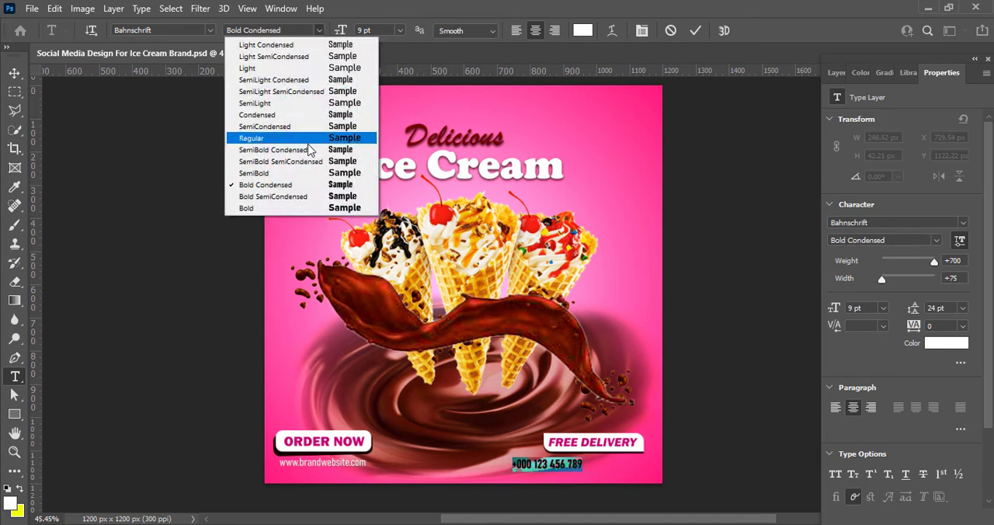
left_click(304, 151)
left_click(319, 31)
left_click(298, 162)
Position the phone number text centered directly beneath the "FREE DELIVERY" box
left_click(695, 31)
key("v")
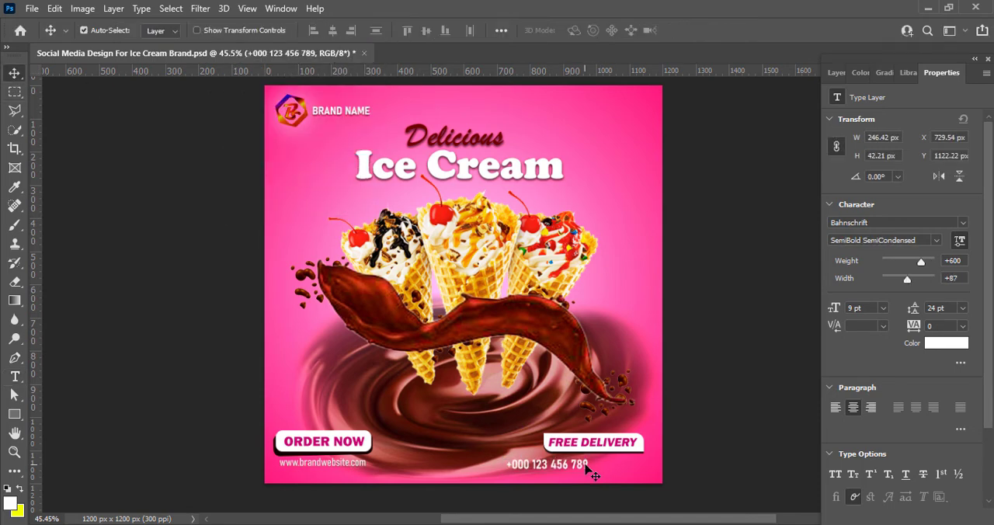
left_click_drag(590, 464, 632, 460)
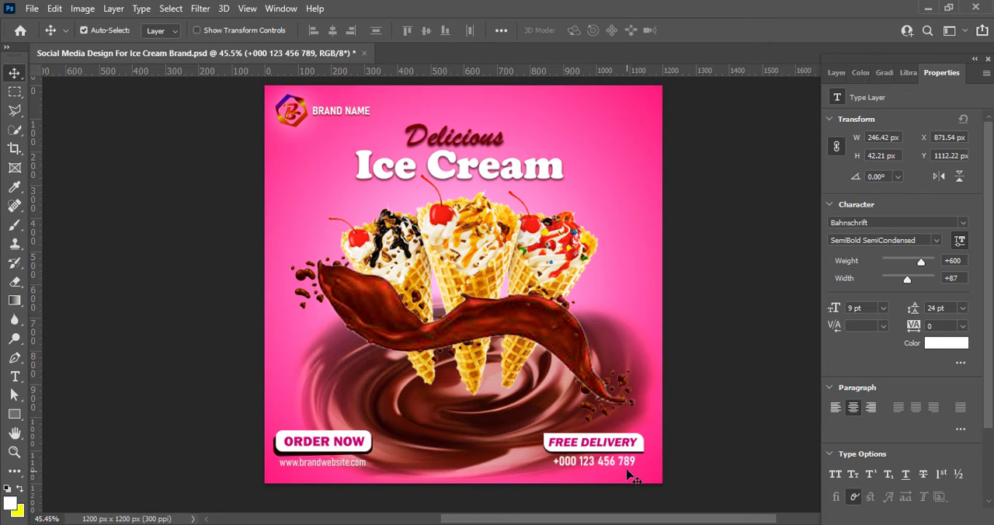
Add a drop shadow to the phone number text with 3 px distance, 2% spread and 2 px size
left_click(837, 72)
right_click(846, 164)
left_click(699, 21)
left_click(153, 331)
mouse_move(372, 193)
left_mouse_down()
mouse_move(355, 200)
mouse_move(365, 196)
left_mouse_up()
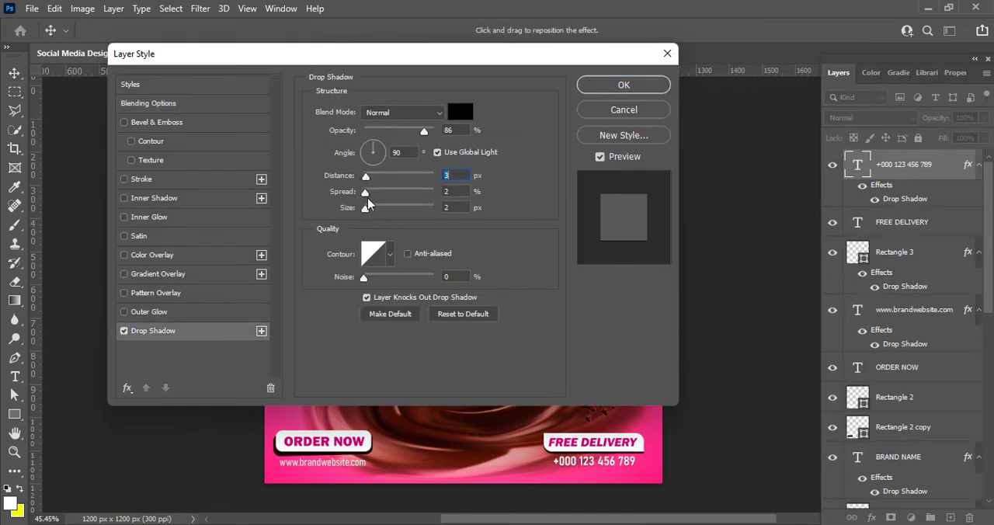
left_click(624, 85)
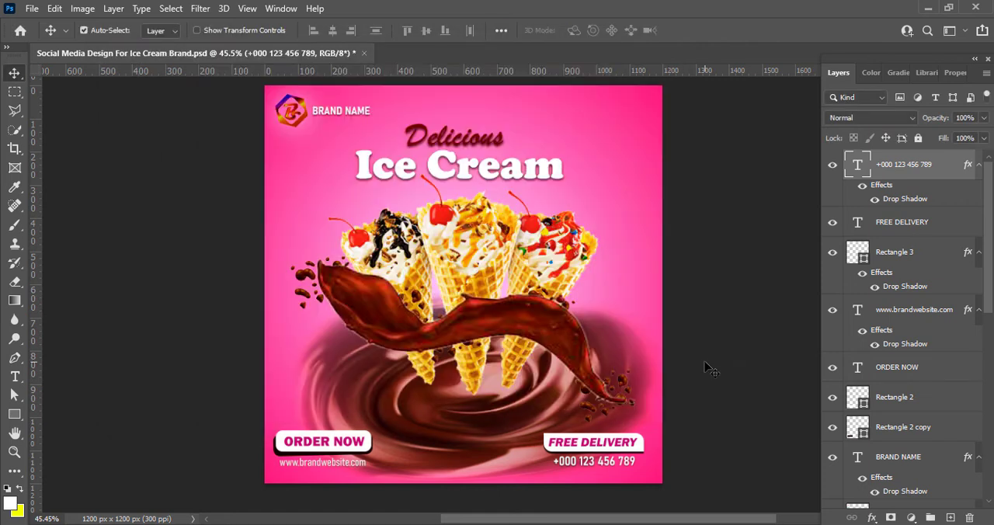
left_click(780, 194)
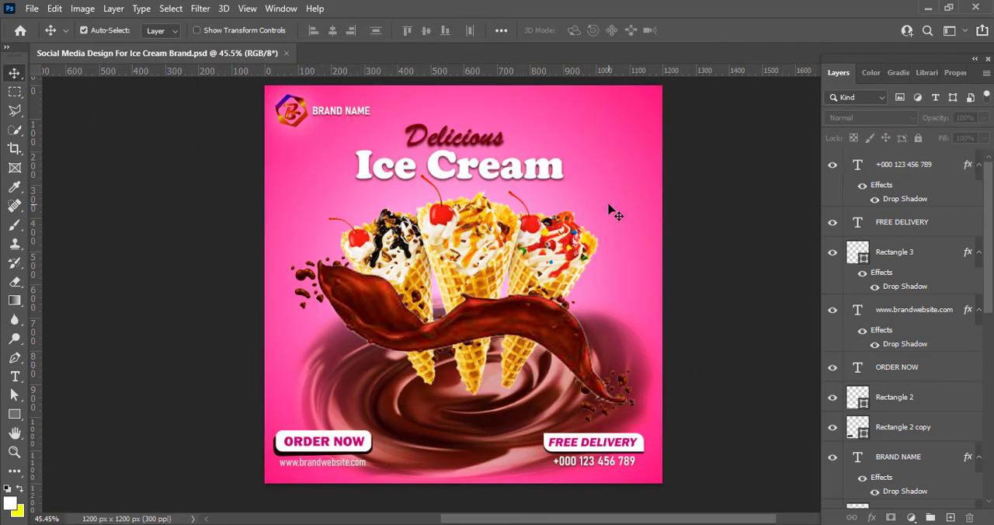
Draw a white circle with the Ellipse tool on a new layer, at the upper right of the cones
left_click(610, 210)
scroll(909, 465, "up", 10)
left_click(903, 165)
left_click(808, 210)
left_click(949, 518)
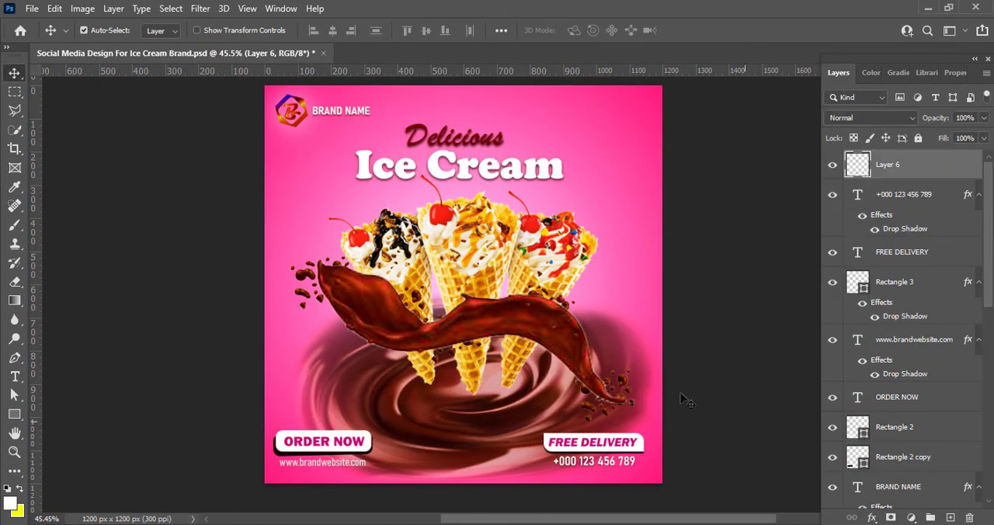
left_click(14, 414)
left_click(72, 431)
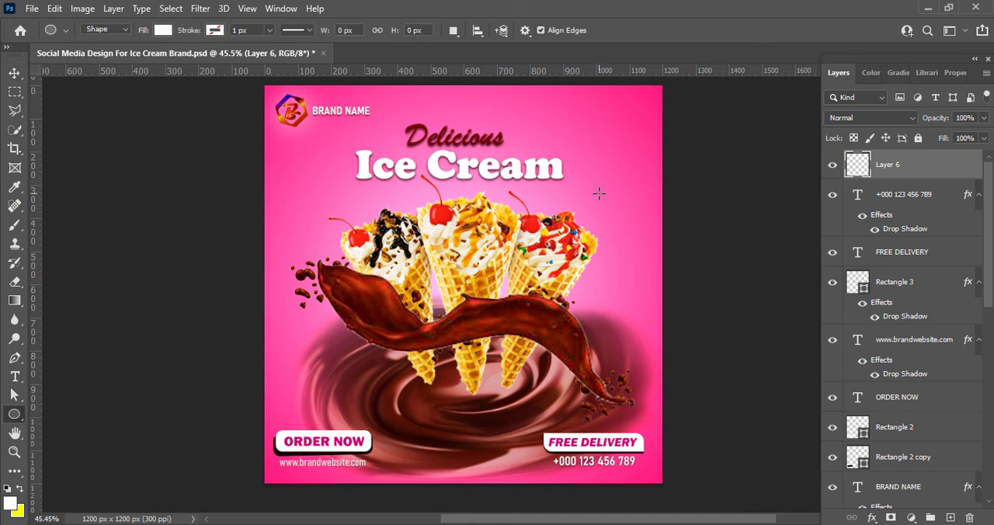
mouse_move(594, 195)
left_mouse_down()
mouse_move(653, 254)
mouse_move(618, 212)
mouse_move(617, 261)
mouse_move(615, 247)
left_mouse_up()
Duplicate the white circle and scale the copy down to 79.4%, placing it below the original
left_click(14, 73)
key("ctrl+t")
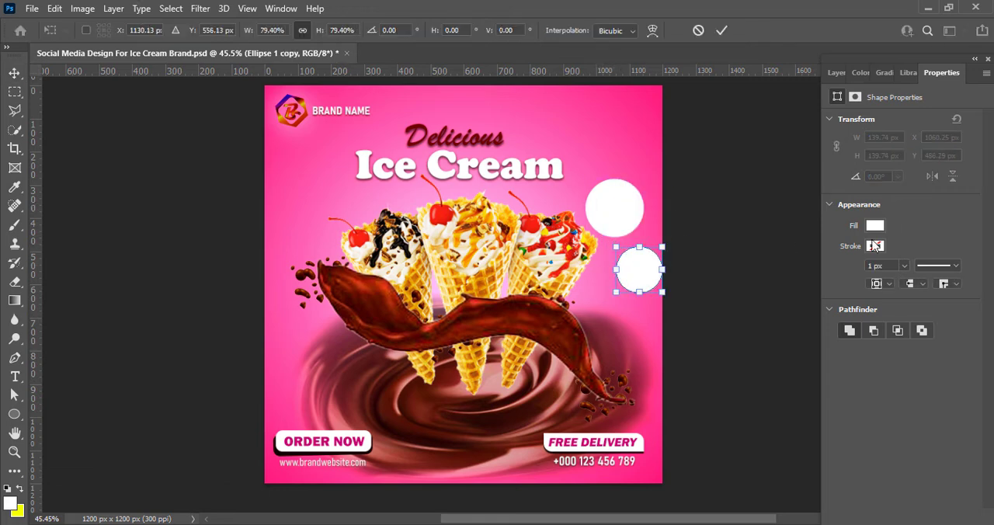
left_click(721, 31)
Remove the fill of the smaller circle and give it a dark magenta stroke
left_click(874, 225)
left_click(800, 274)
left_click(976, 276)
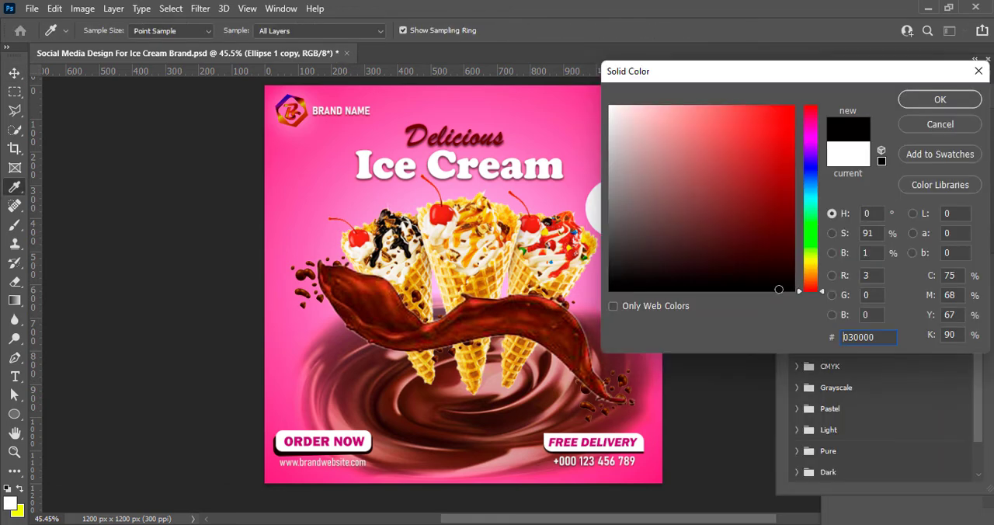
left_click_drag(815, 133, 814, 124)
left_click(784, 186)
left_click(940, 99)
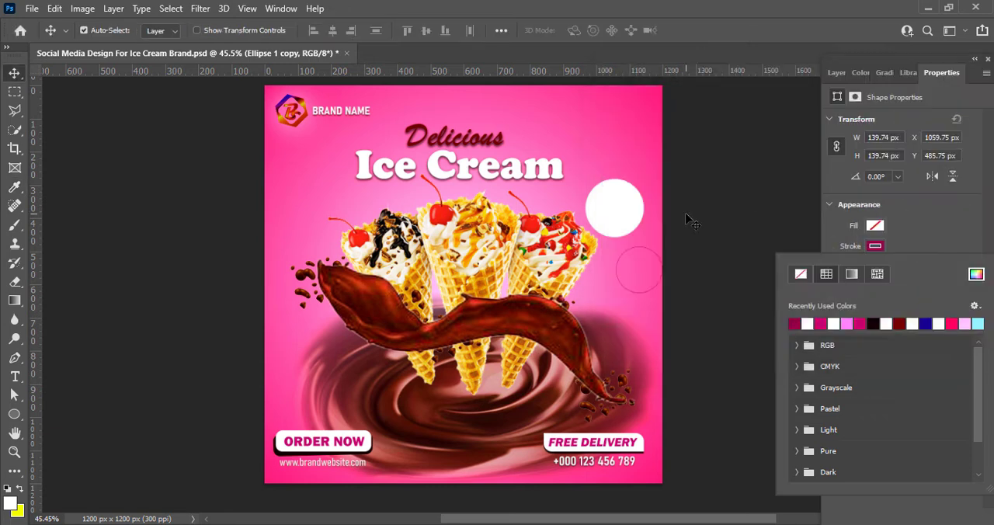
Thicken the smaller circle's stroke to 7.41 px and make it a dashed line
left_click(689, 219)
left_click(903, 266)
left_click_drag(904, 285, 909, 286)
left_click(956, 270)
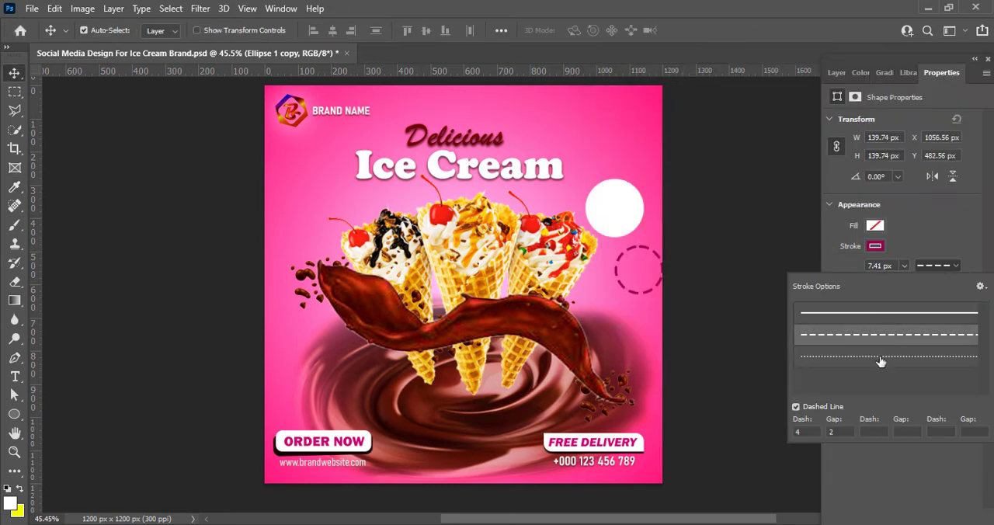
left_click(881, 337)
left_click(935, 223)
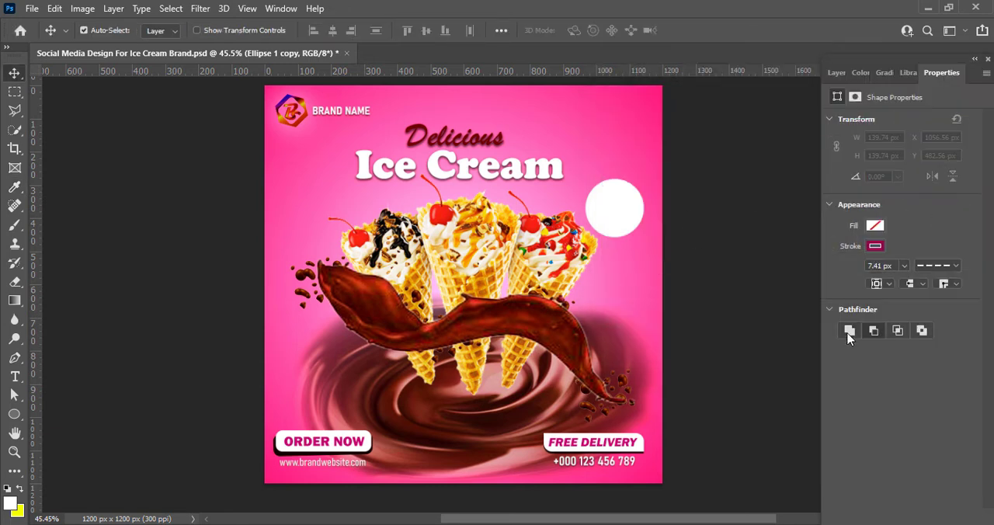
Center the dashed ring inside the white circle, try a dotted stroke and settle on the dashed line
left_click_drag(644, 252, 620, 189)
left_click(938, 265)
left_click(887, 357)
left_click(918, 334)
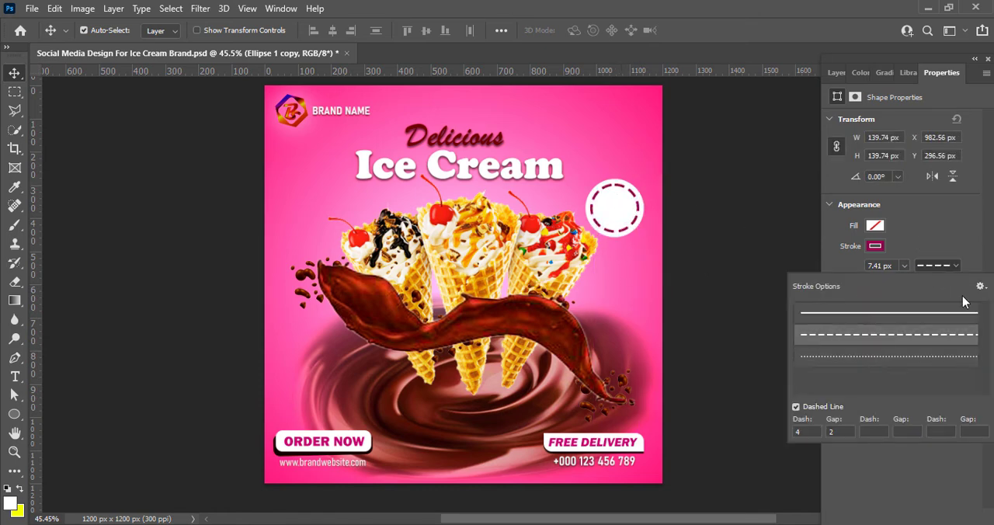
Change the ring's dashed stroke to a dotted line with round caps and adjust its stroke width
left_click(922, 235)
left_click(921, 284)
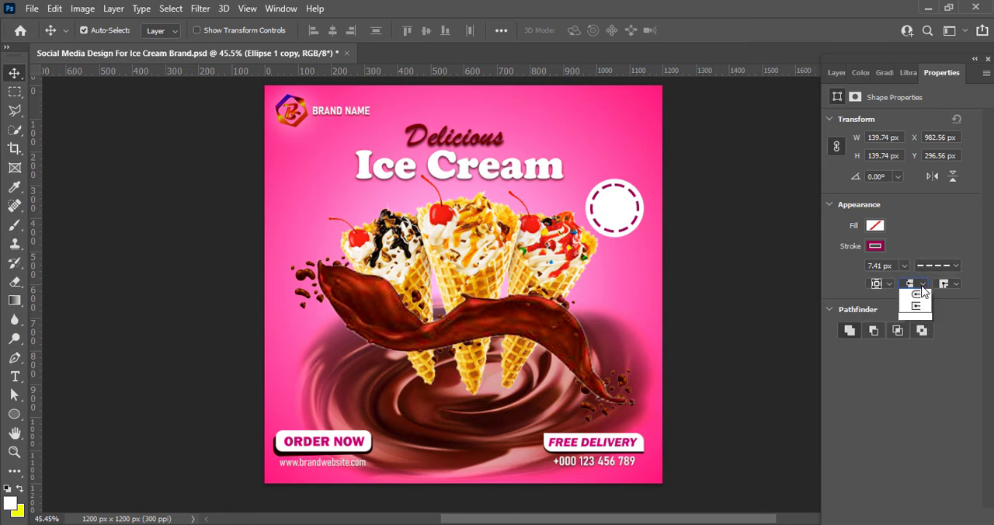
left_click(917, 305)
left_click(943, 265)
left_click(910, 357)
left_click(911, 226)
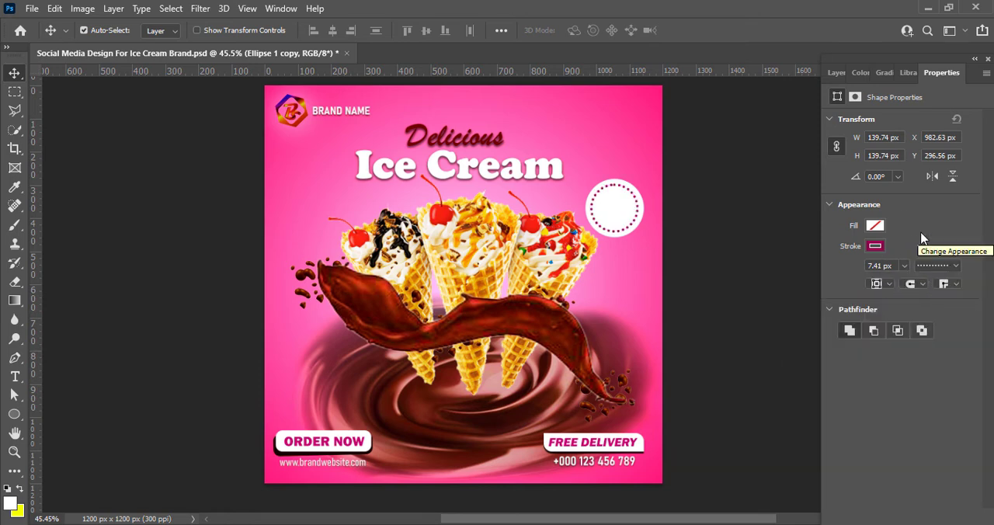
left_click_drag(883, 266, 843, 268)
Add a global-light drop shadow to the larger white circle with 86% opacity, 7 px distance, 3% spread and 3 px size
left_click(837, 72)
left_click(889, 195)
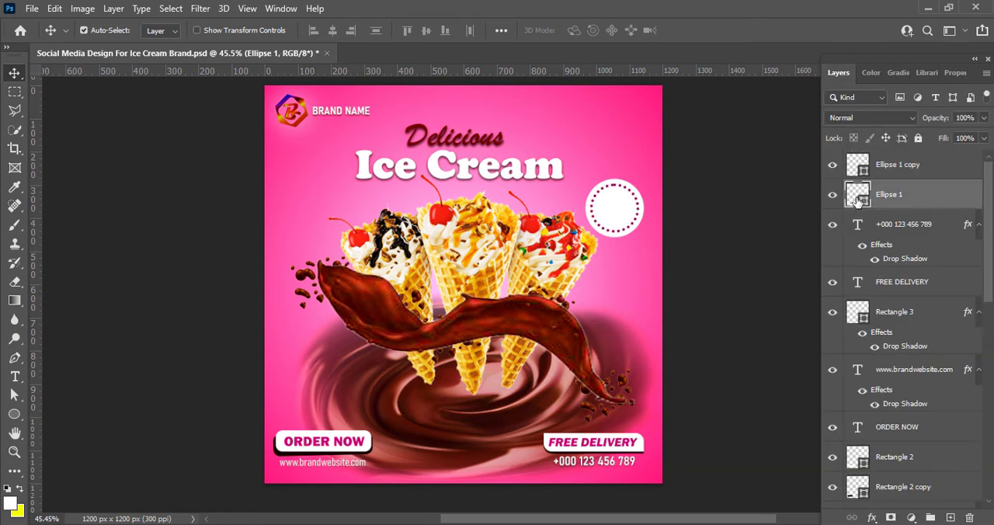
right_click(893, 199)
left_click(842, 205)
left_click(29, 424)
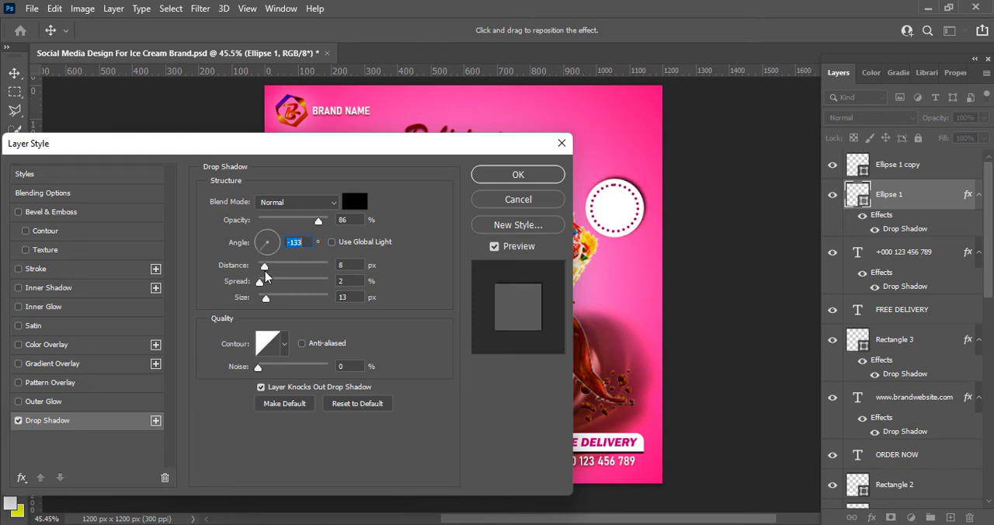
left_click_drag(259, 282, 266, 303)
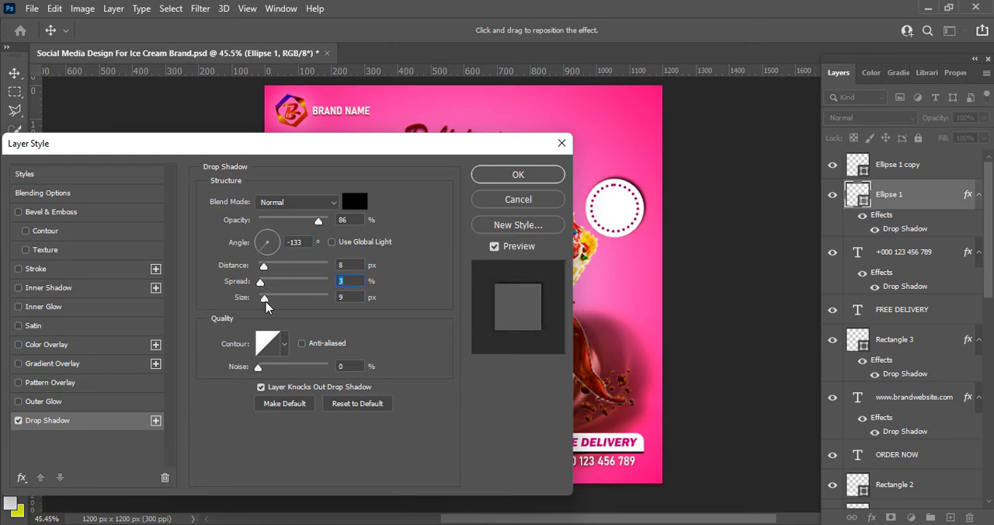
left_click(331, 242)
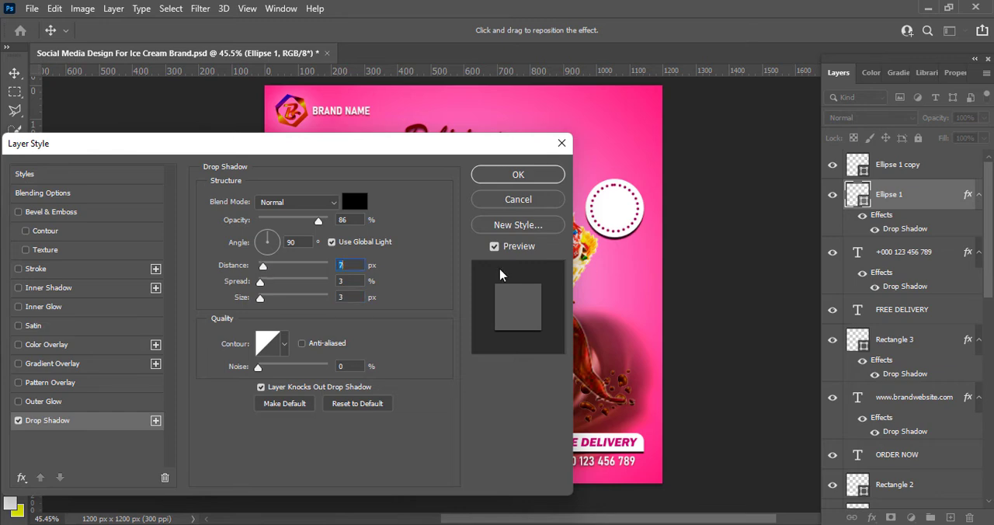
left_click(518, 174)
Recolor the larger circle of the badge from the pink background tones, making it pale pink
double_click(859, 201)
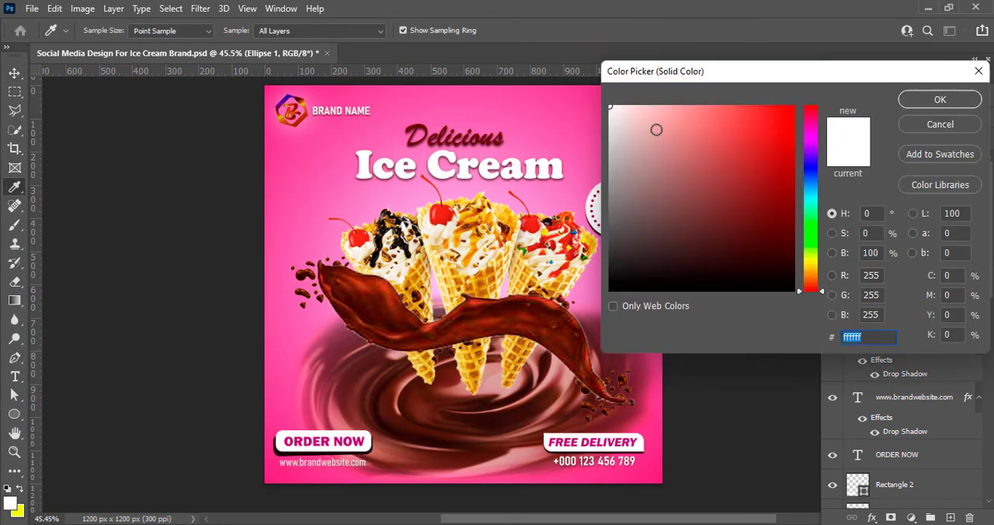
left_click_drag(670, 70, 799, 136)
left_click(627, 119)
left_click(536, 205)
left_click(770, 170)
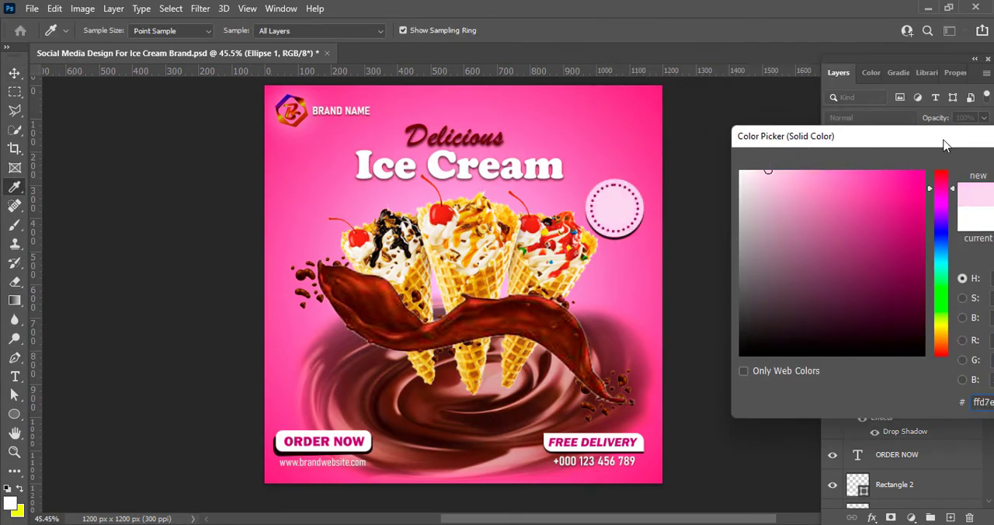
key("Return")
Add the price text "$4.45" inside the round badge, using the dark red sampled from the word Delicious
key("ctrl+shift+alt+n")
left_click(15, 377)
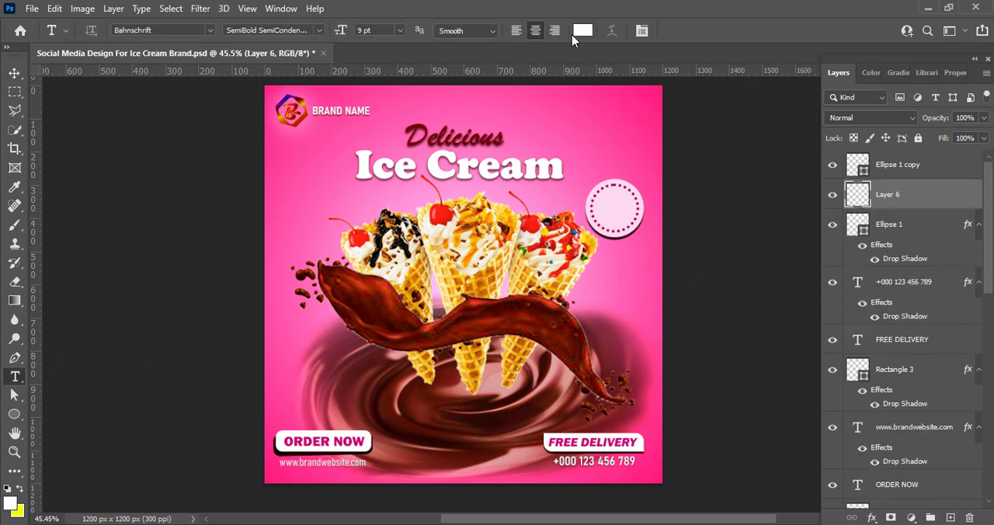
left_click(582, 32)
left_click(504, 139)
left_click(499, 144)
left_click(935, 192)
left_click(606, 209)
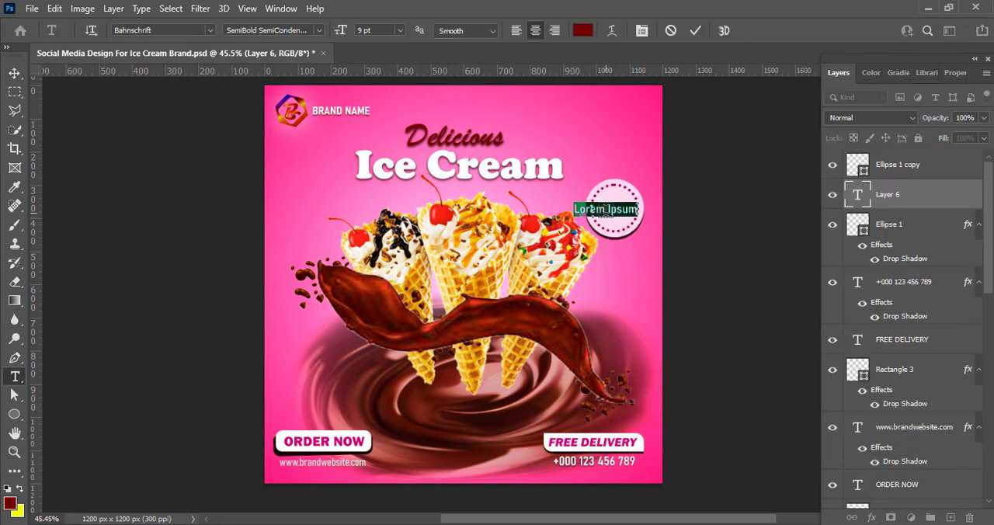
key("BackSpace")
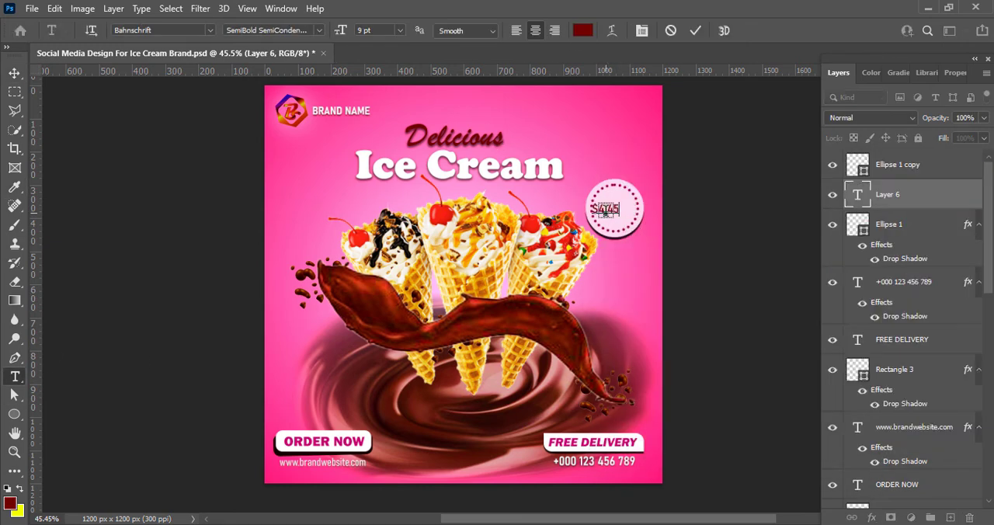
Recolor the $4.45 price text black
left_click_drag(618, 211, 584, 204)
left_click(582, 31)
left_click(791, 382)
left_click(938, 193)
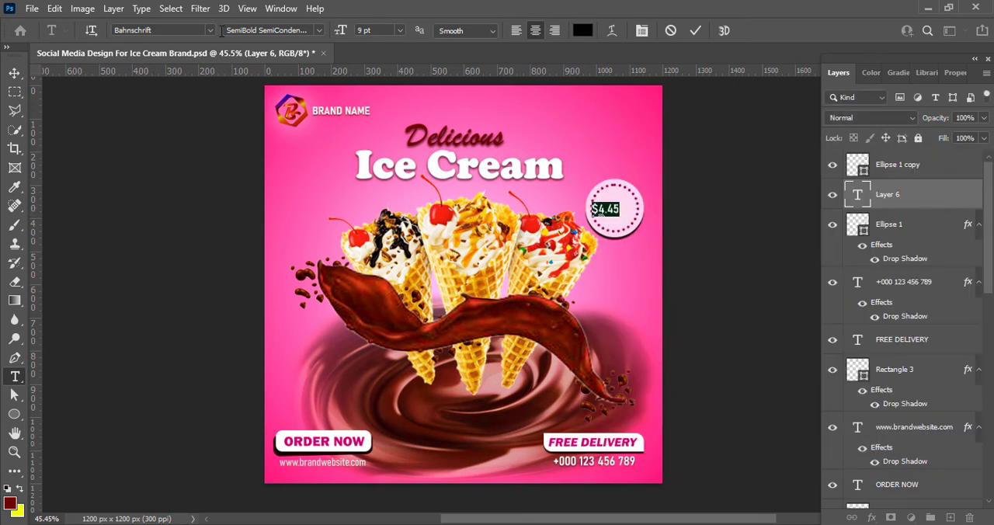
Set the $4.45 text in Bernard MT Condensed at 11 pt and center it in the badge
left_click(209, 31)
left_click(373, 196)
left_click(399, 30)
left_click(380, 94)
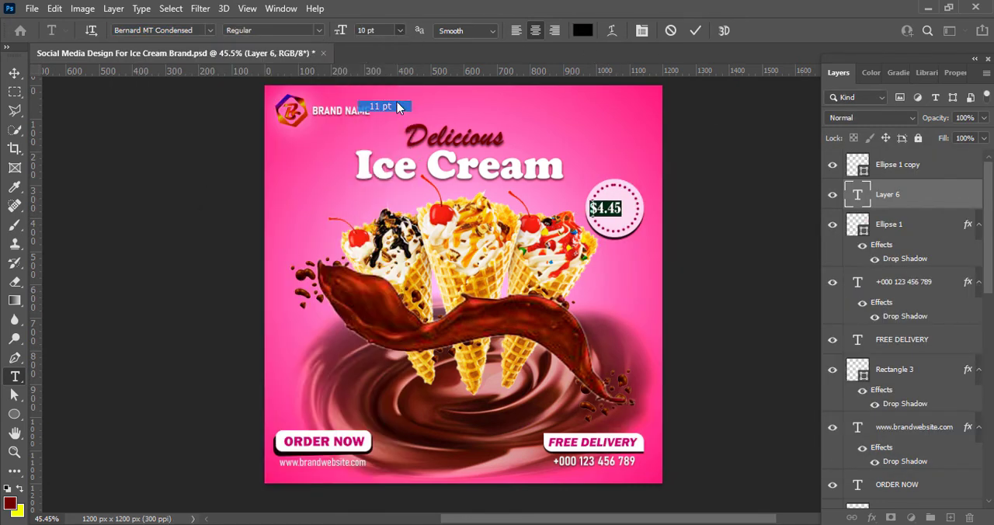
left_click(380, 107)
key("ctrl+Return")
key("v")
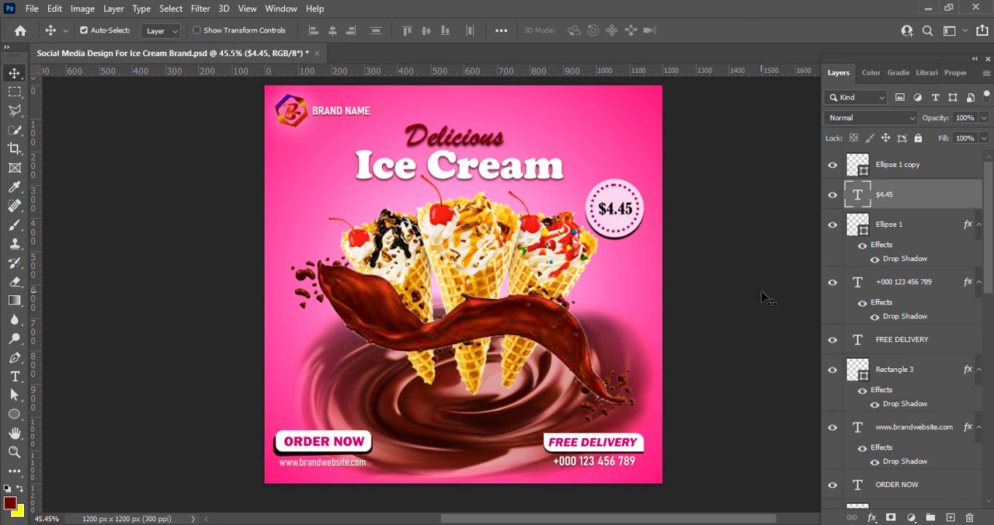
left_click(763, 288)
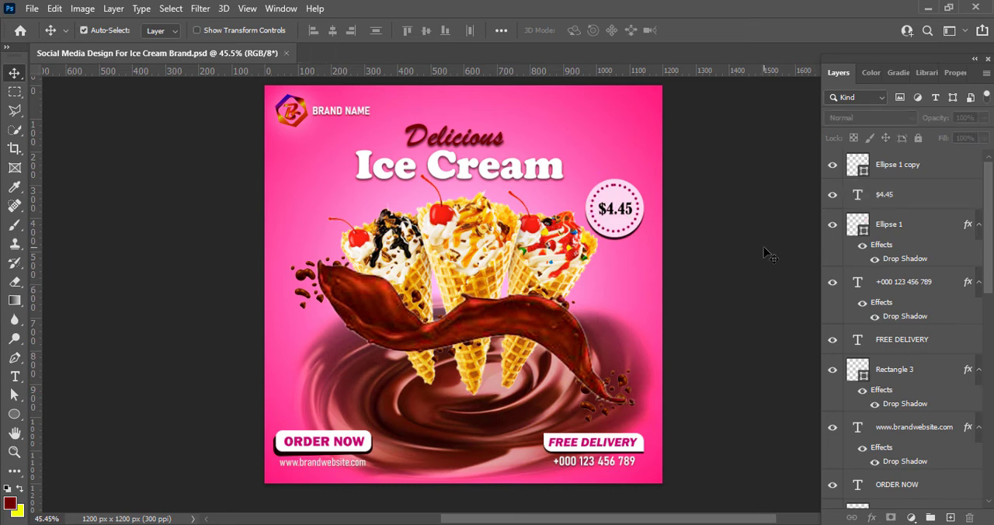
Group the price text with both badge circles and move the badge down beside the right-hand cone
left_click(880, 196)
left_click(893, 167, "ctrl")
left_click(921, 227, "ctrl")
key("ctrl+g")
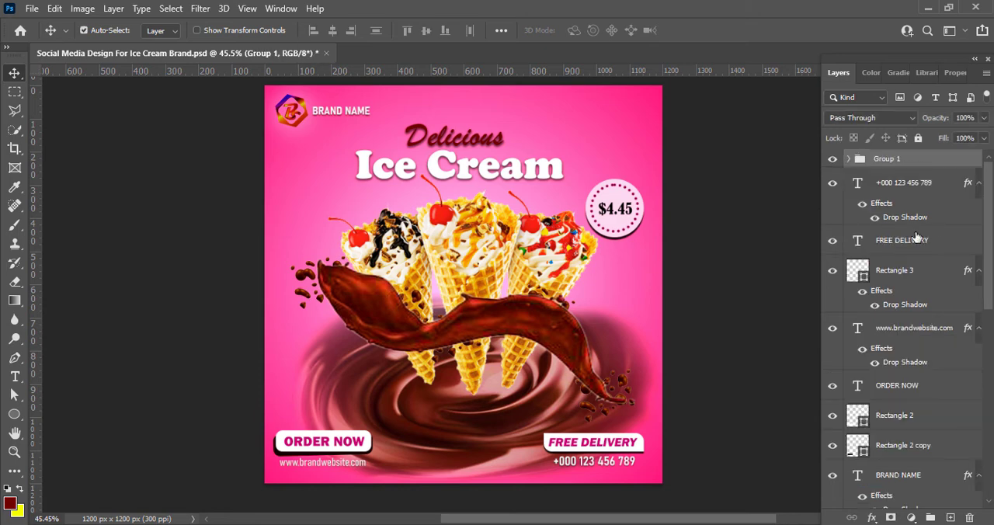
key("shift+Down")
key("shift+Down")
key("shift+Down")
key("shift+Down")
key("shift+Down")
key("shift+Down")
key("shift+Down")
key("shift+Down")
key("shift+Down")
key("shift+Down")
key("shift+Down")
key("shift+Down")
key("shift+Down")
key("shift+Down")
key("shift+Down")
key("shift+Down")
key("shift+Down")
key("shift+Down")
key("shift+Down")
key("shift+Down")
Paste in the sun character holding an ice cream and set its vibrance to +100
key("ctrl+v")
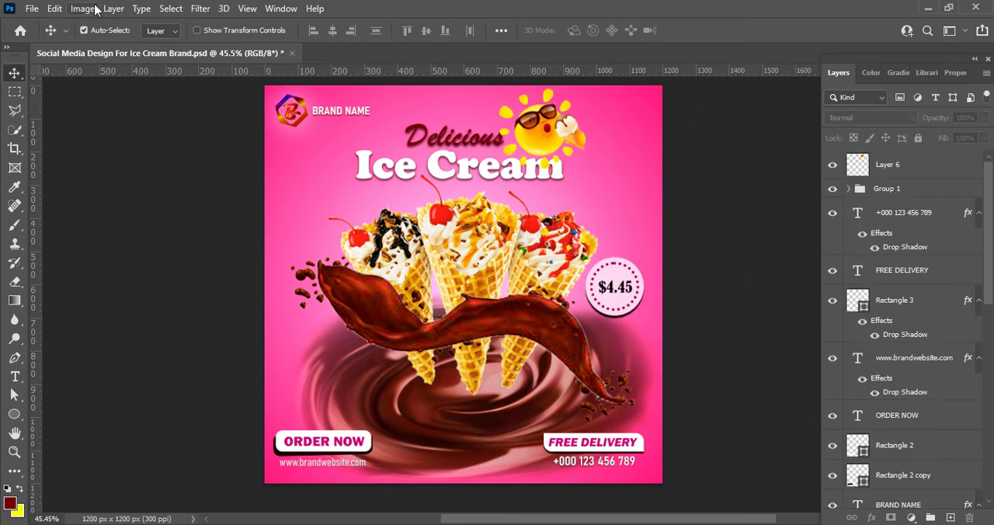
left_click(83, 8)
left_click(83, 14)
left_click(83, 13)
left_click(252, 108)
left_click_drag(626, 83, 699, 83)
left_click_drag(660, 32, 740, 31)
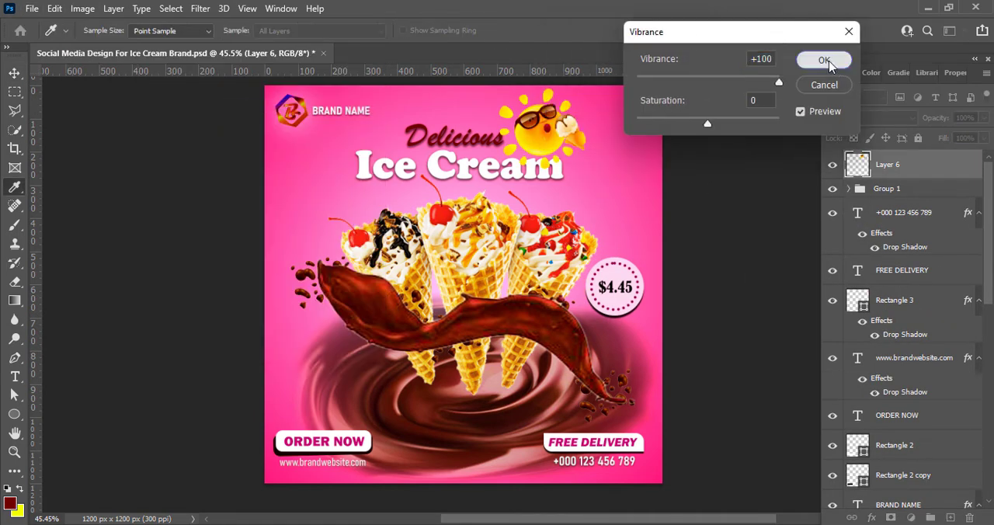
left_click(828, 61)
Brighten the sun character with a Brightness/Contrast adjustment
left_click(83, 11)
left_click(268, 46)
left_click_drag(684, 76, 780, 75)
left_click(875, 107)
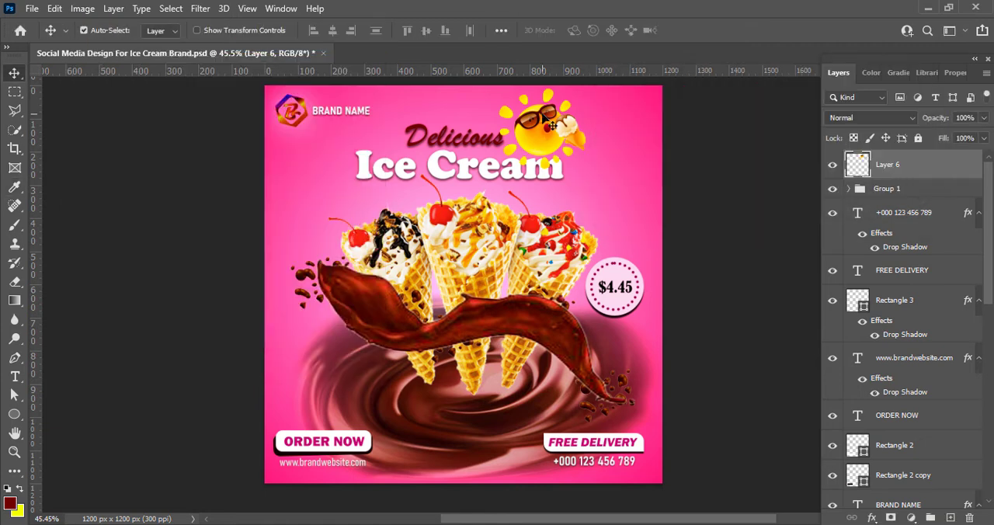
Scale the sun down, flip it horizontally, place it above the end of the Ice Cream headline and save the file
key("ctrl+t")
left_click_drag(500, 89, 525, 112)
left_click_drag(553, 139, 601, 170)
left_click_drag(615, 104, 620, 114)
right_click(566, 145)
left_click(608, 414)
left_click_drag(576, 146, 622, 117)
key("Return")
left_click_drag(625, 170, 561, 121)
key("ctrl+s")
Try a drop shadow with 0 px distance on the sun layer
right_click(858, 164)
left_click(870, 171)
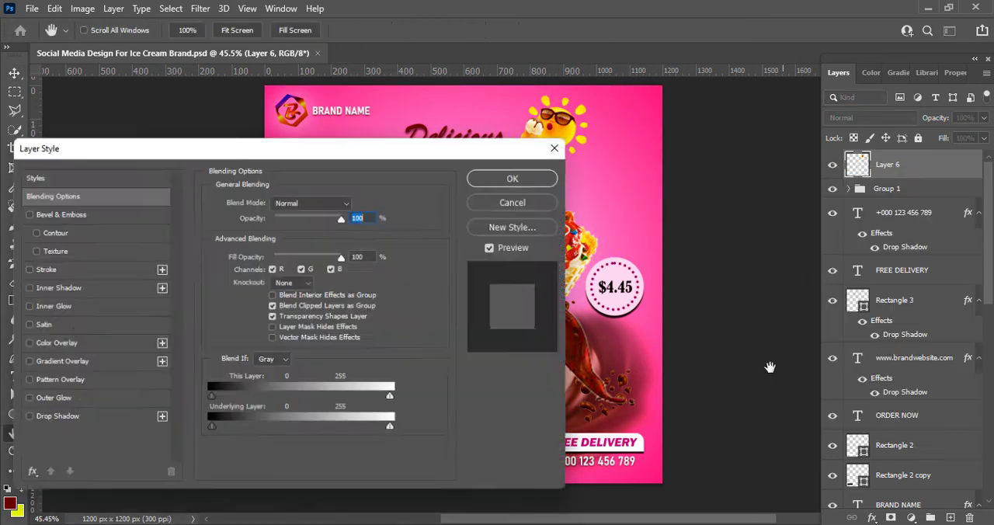
left_click_drag(241, 149, 865, 173)
left_click(723, 440)
left_click(752, 439)
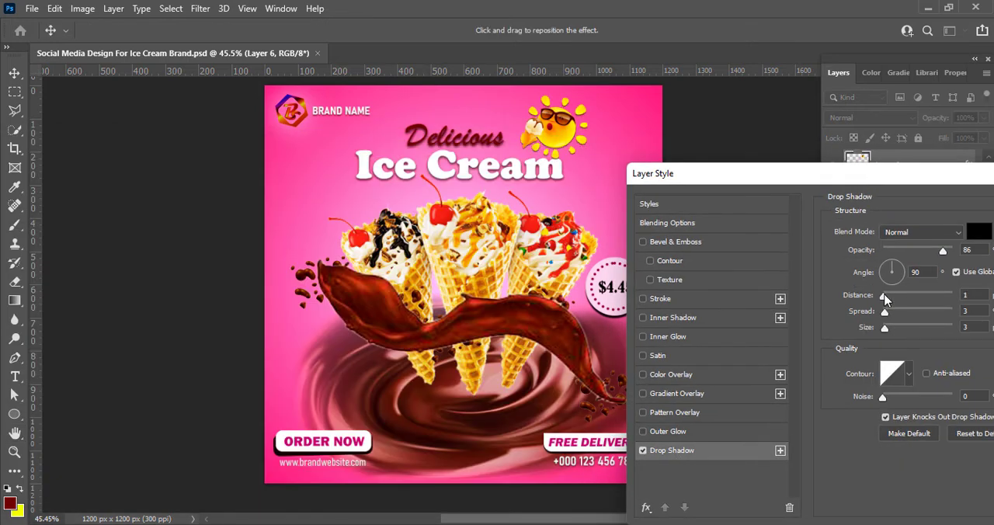
left_click_drag(885, 295, 881, 295)
left_click(643, 450)
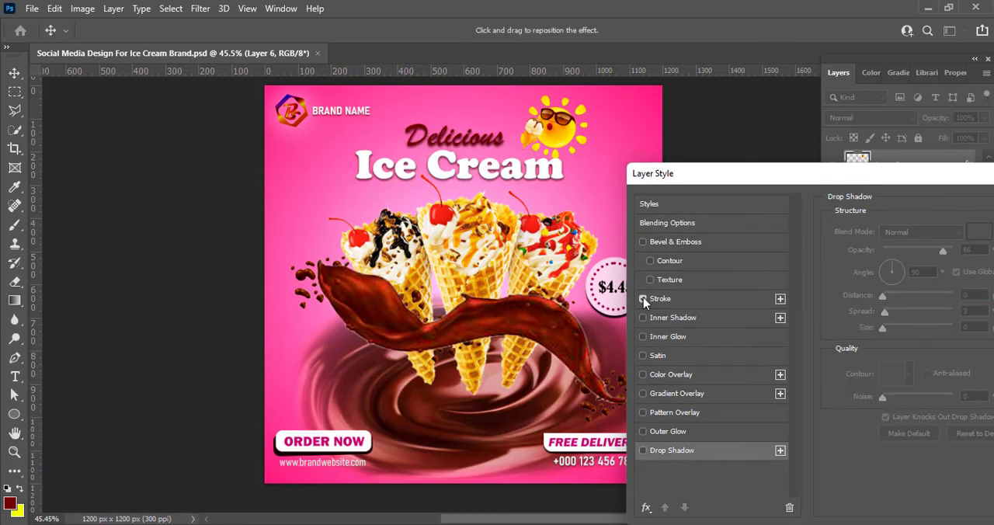
Try a stroke around the sun in a different color
left_click(643, 299)
left_click(662, 299)
left_click(864, 335)
left_click_drag(777, 372, 797, 402)
key("Escape")
left_click(643, 299)
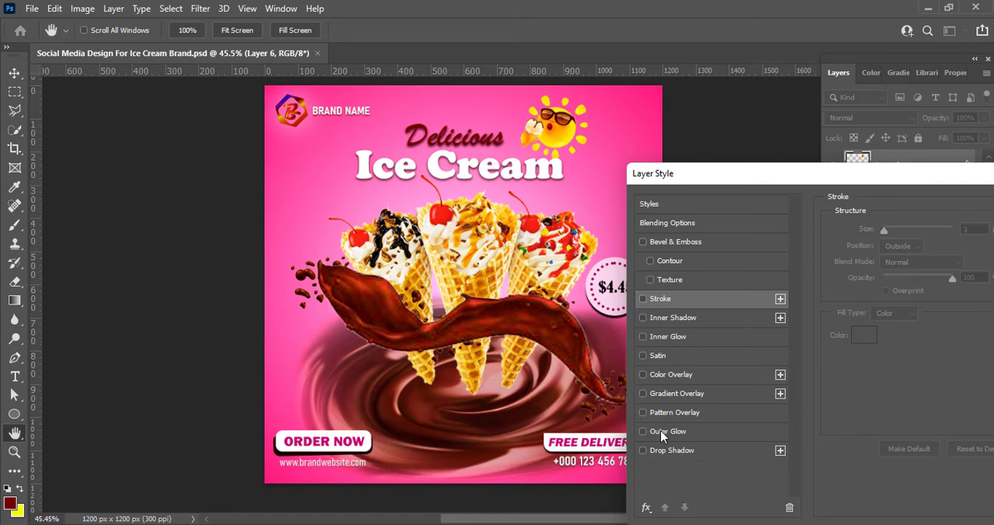
Give the sun layer an outer glow with a custom glow color
left_click(643, 431)
left_click(668, 431)
left_click(920, 229)
left_click(898, 349)
left_click_drag(900, 181, 597, 222)
left_click(905, 246)
Move the sun layer below the Delicious Ice Cream text layer and tuck the sun behind the end of the headline
left_click_drag(559, 136, 581, 141)
key("ctrl+bracketleft")
key("ctrl+bracketleft")
key("ctrl+bracketleft")
key("ctrl+bracketleft")
key("ctrl+bracketleft")
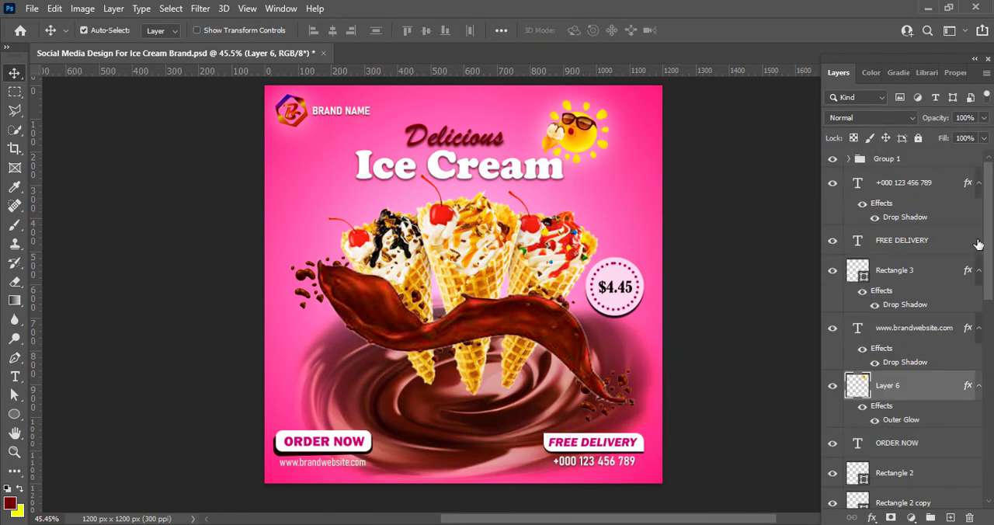
left_click_drag(987, 266, 987, 437)
key("ctrl+bracketleft")
key("ctrl+bracketleft")
key("ctrl+bracketleft")
key("ctrl+bracketleft")
key("ctrl+bracketleft")
key("ctrl+bracketleft")
key("ctrl+bracketleft")
left_click_drag(922, 205, 921, 478)
left_click_drag(588, 126, 571, 133)
left_click(723, 221)
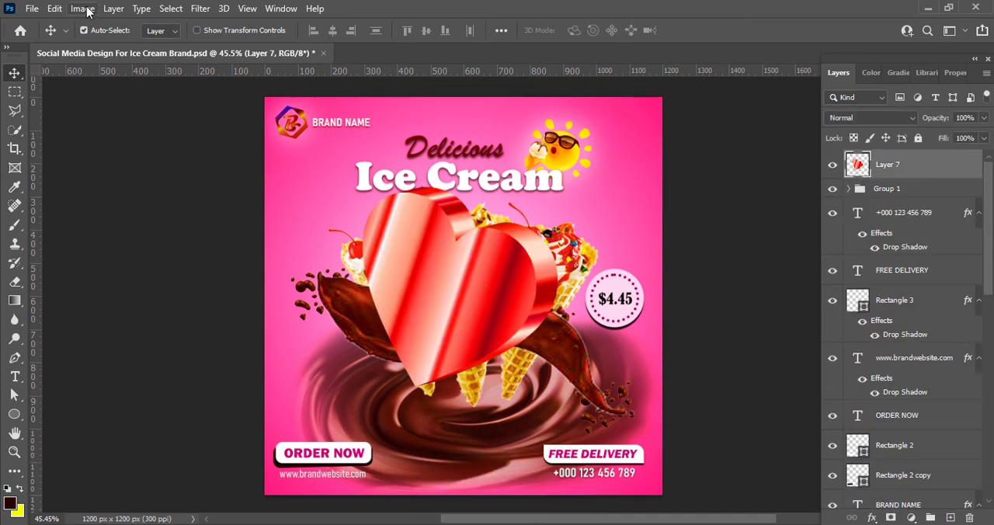
Raise the vibrance of the red heart picture
left_click(82, 9)
mouse_move(101, 43)
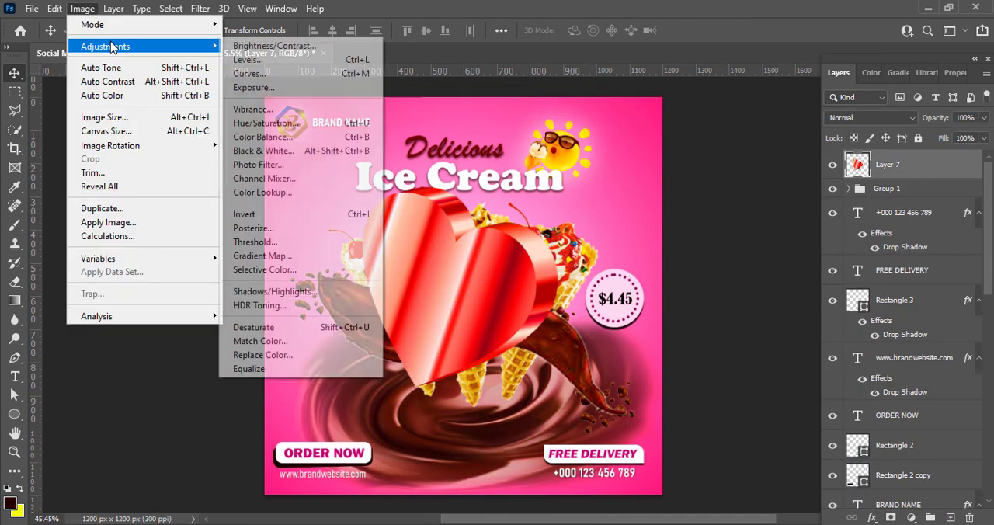
left_click(248, 108)
left_click_drag(734, 84, 783, 84)
left_click(812, 64)
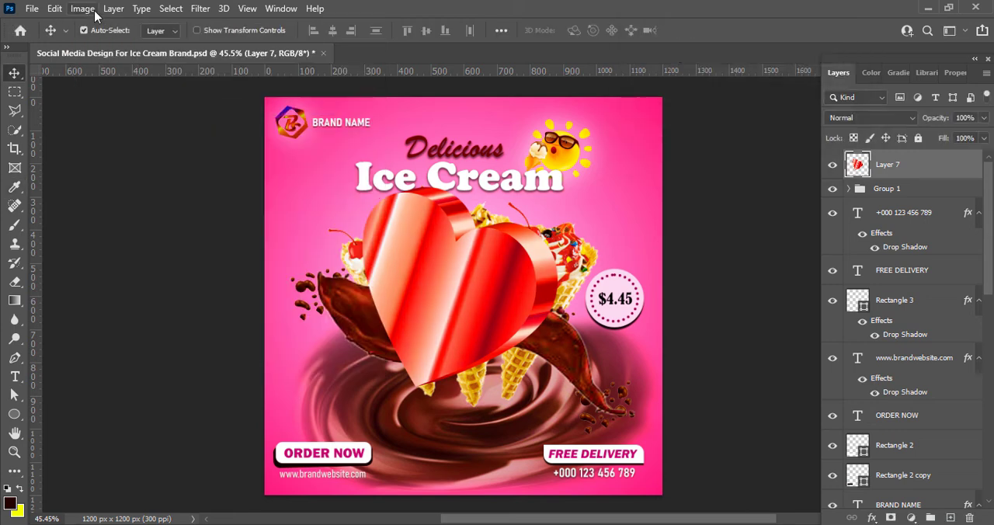
Fine-tune the red heart with a Brightness/Contrast adjustment, using a brightness of 2
left_click(93, 11)
mouse_move(101, 24)
left_click(291, 96)
left_click(602, 210)
left_click(82, 9)
mouse_move(101, 43)
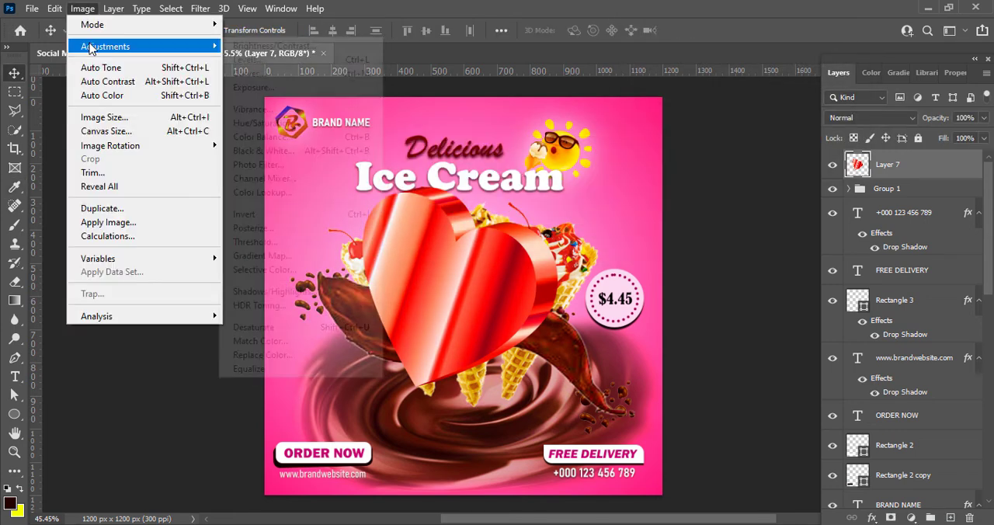
left_click(256, 43)
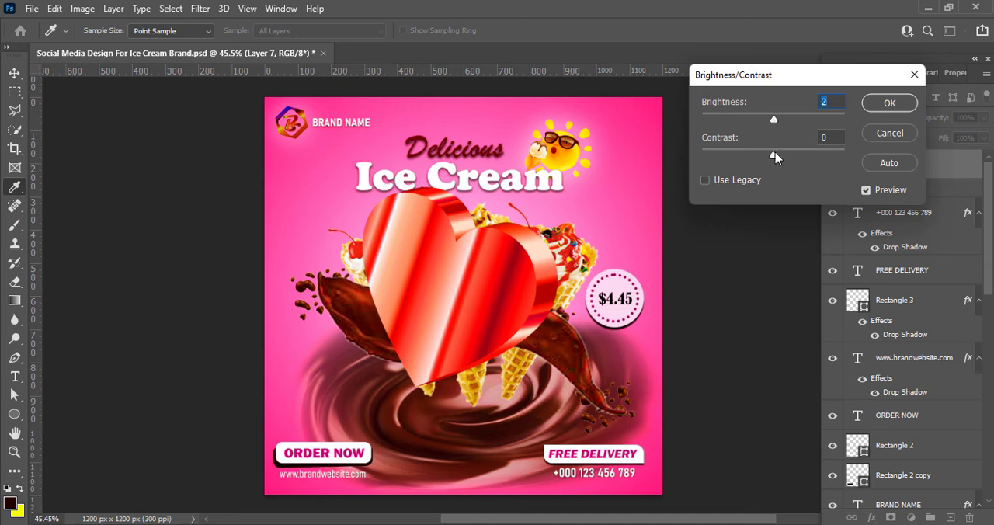
left_click(886, 104)
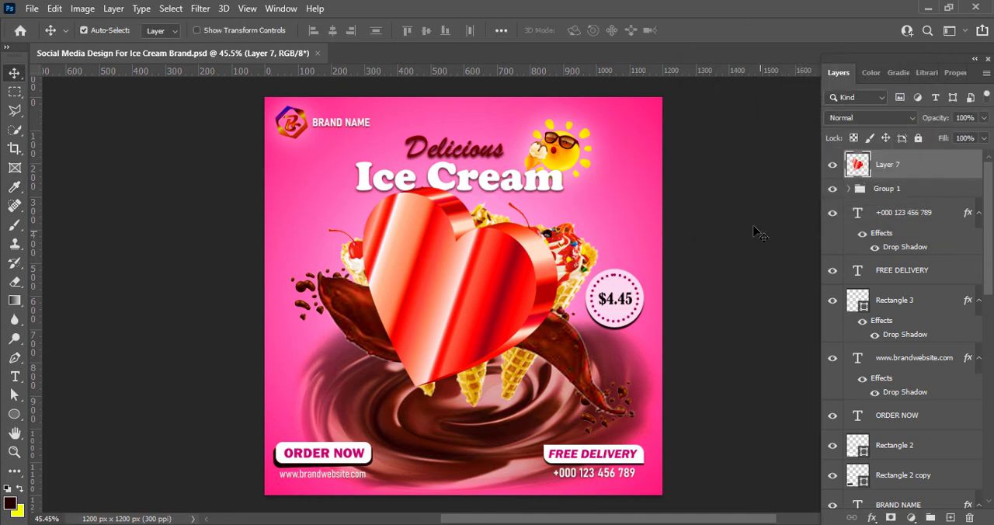
Scale the red heart down to 20.16%, place it above the ORDER NOW button and rotate it slightly
key("ctrl+t")
left_click_drag(363, 187, 509, 337)
left_click_drag(537, 357, 307, 356)
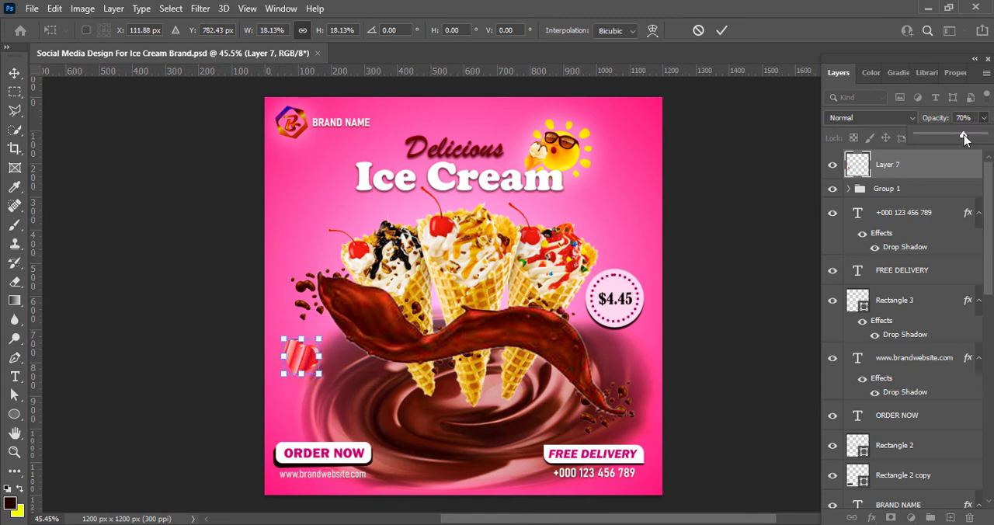
left_click_drag(318, 373, 291, 395)
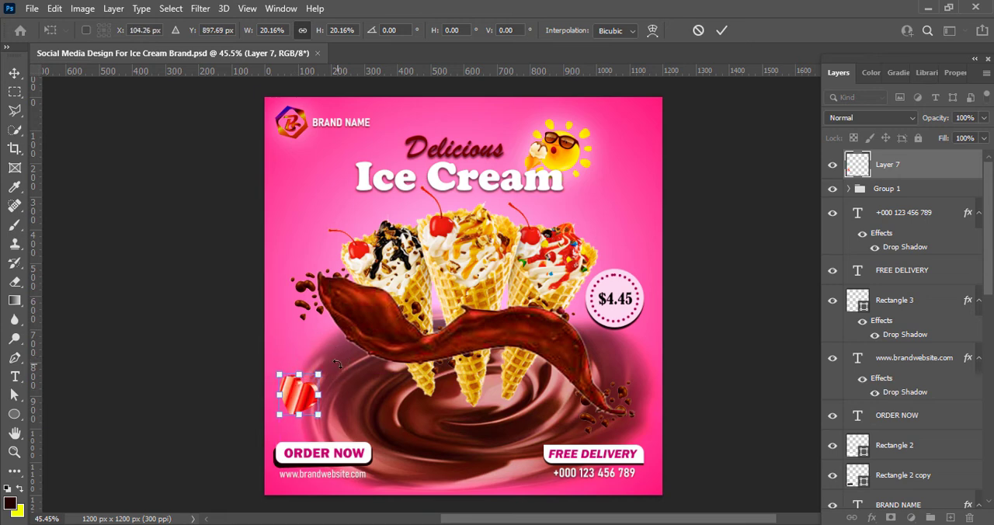
left_click_drag(337, 363, 317, 333)
left_click(719, 29)
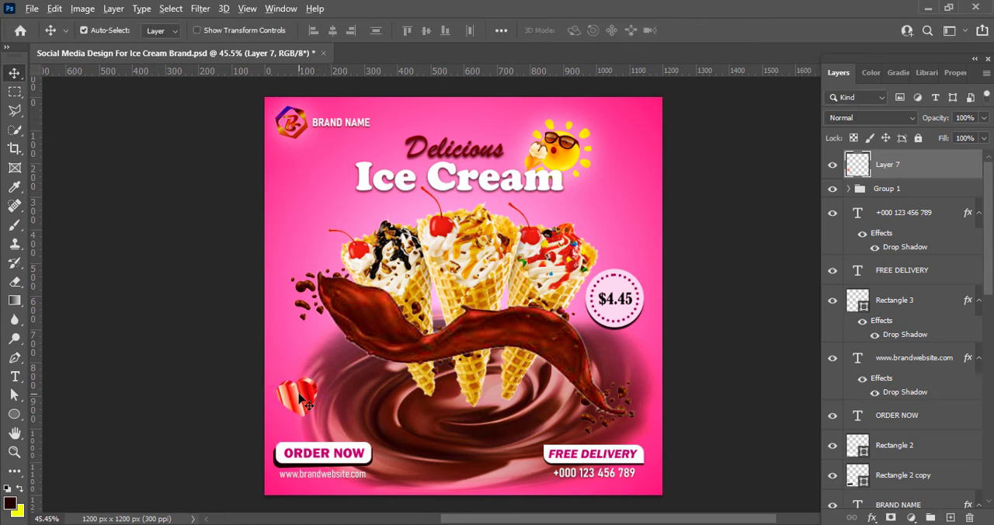
Duplicate the heart into the upper-right corner of the design, flip the copy horizontally and enlarge it slightly
left_click_drag(303, 400, 648, 121)
key("ctrl+t")
right_click(647, 111)
left_click(680, 379)
key("Return")
key("ctrl+t")
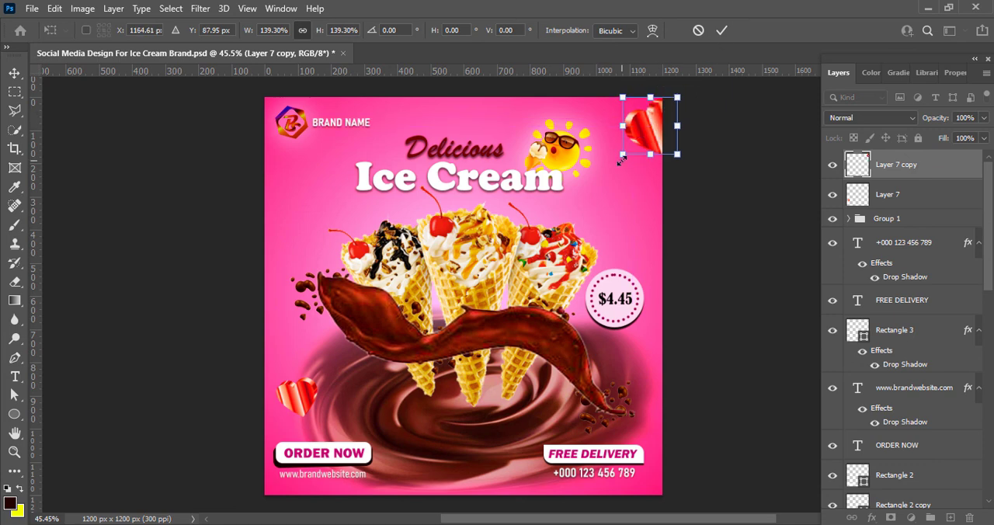
left_click(720, 31)
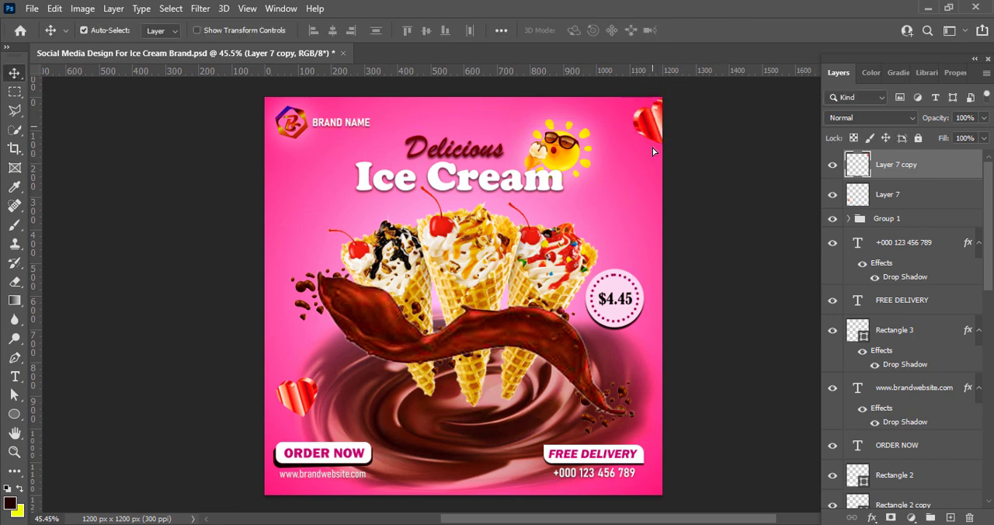
Duplicate the corner heart to the bottom edge beside the FREE DELIVERY box and group the new copy
left_click_drag(652, 151, 510, 506)
key("ctrl+g")
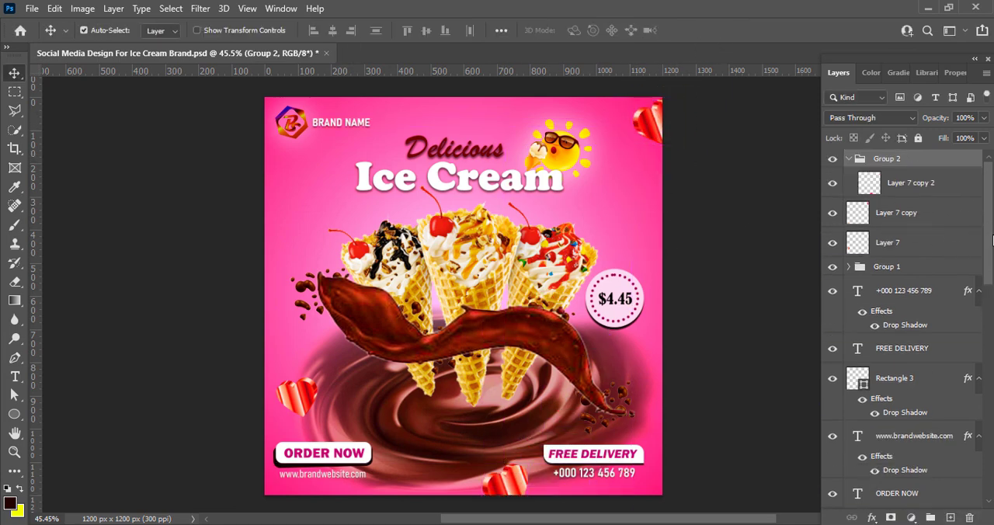
Move the bottom-edge heart's layer, Layer 7 copy 2, down the layer stack to directly beneath the chocolate swirl's Layer 2
left_click_drag(908, 183, 935, 453)
left_click_drag(991, 269, 990, 372)
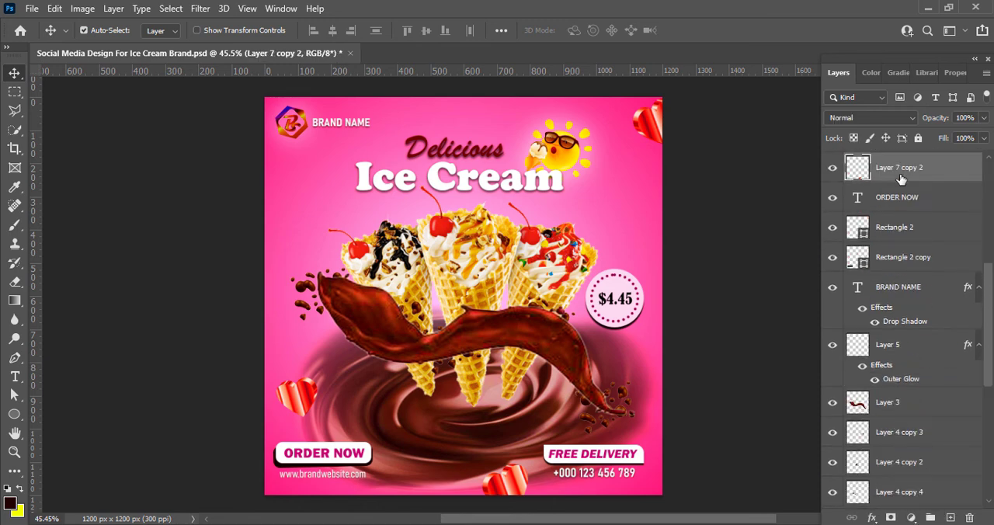
left_click_drag(901, 179, 909, 477)
left_click_drag(991, 355, 991, 415)
left_click_drag(889, 288, 891, 466)
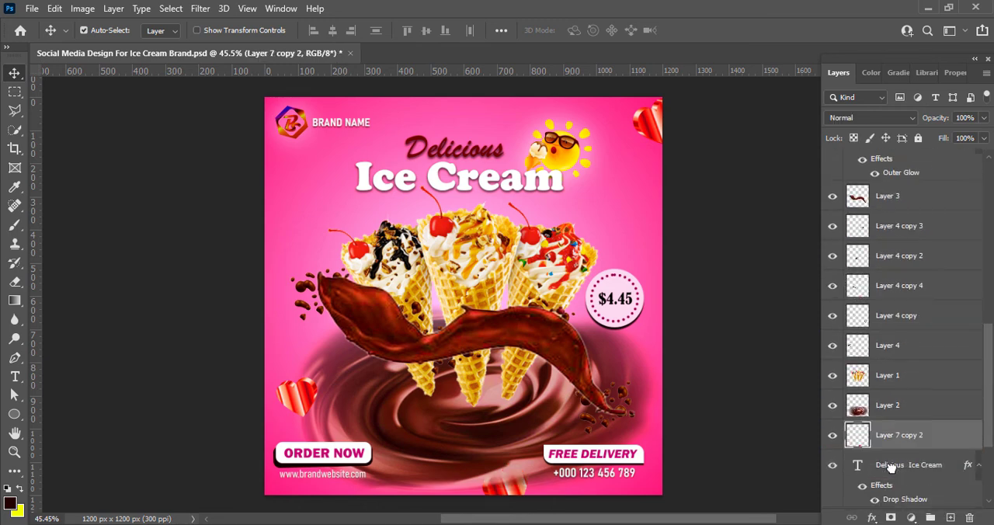
Adjust the angle and position of the bottom-edge heart slightly with Free Transform
left_click_drag(515, 483, 536, 457)
key("ctrl+z")
left_click(902, 445)
key("ctrl+t")
left_click(720, 30)
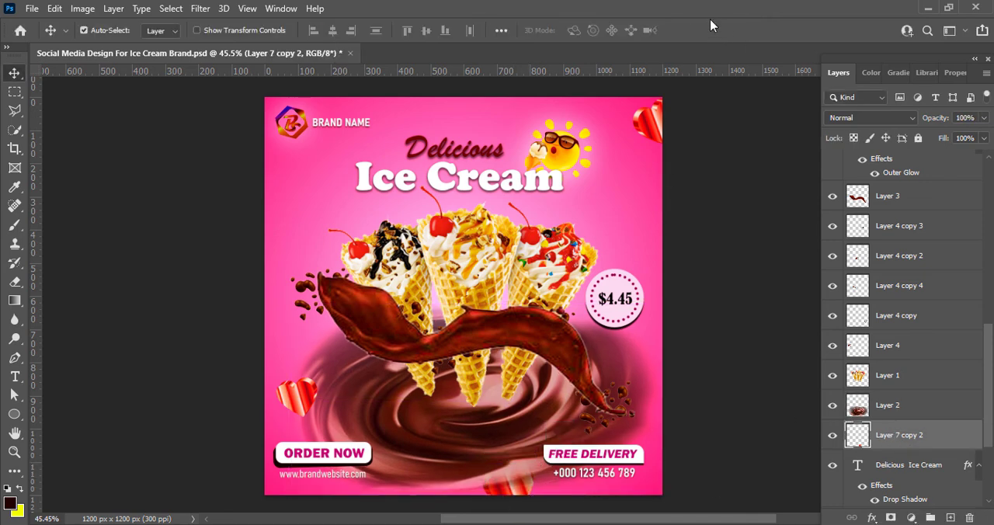
Duplicate the upper-right corner heart to the design's left edge below the logo, flip the copy horizontally and enlarge it slightly
left_click_drag(657, 132, 304, 145)
key("ctrl+t")
right_click(295, 201)
left_click(324, 448)
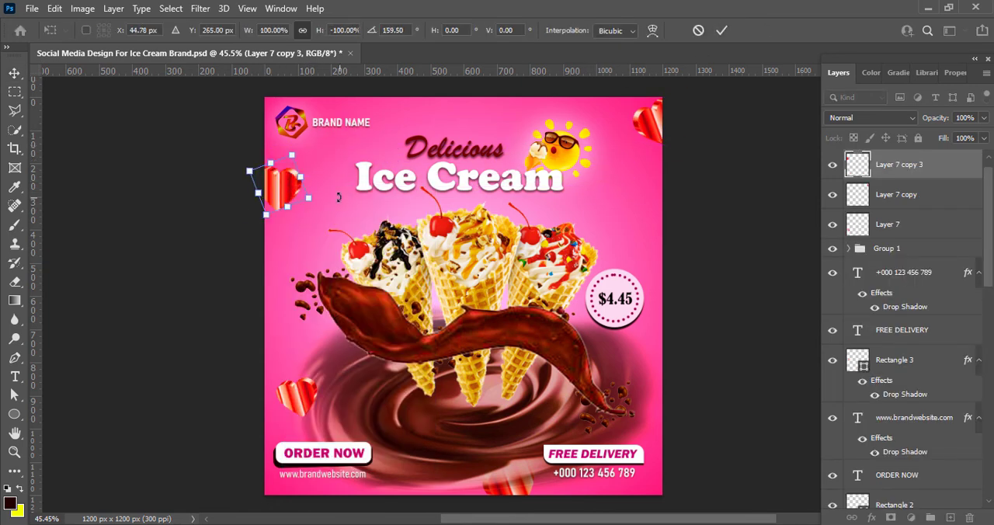
left_click_drag(309, 198, 316, 201)
left_click_drag(288, 189, 282, 187)
left_click(722, 30)
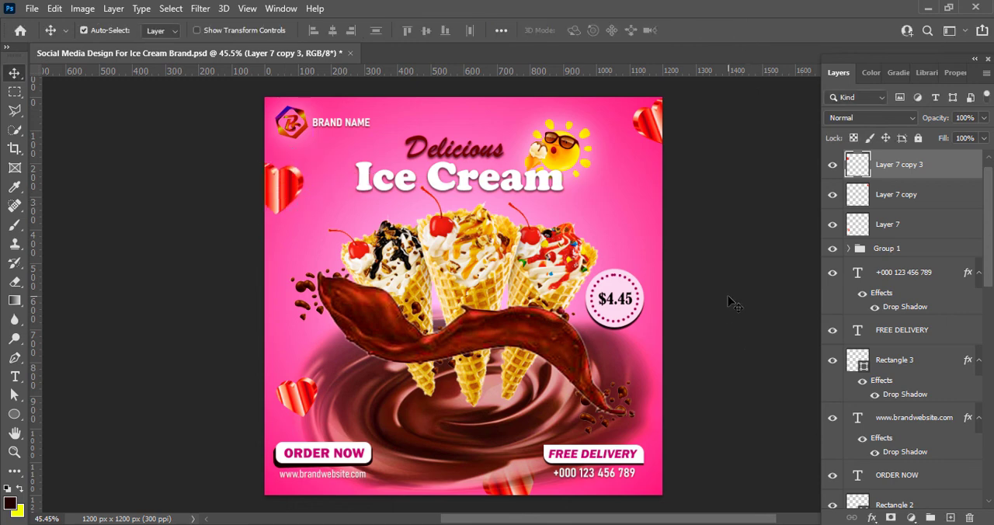
key("ctrl+s")
Soften the heart in the upper-right corner with the Blur tool at 50% strength and save the document
left_click(14, 319)
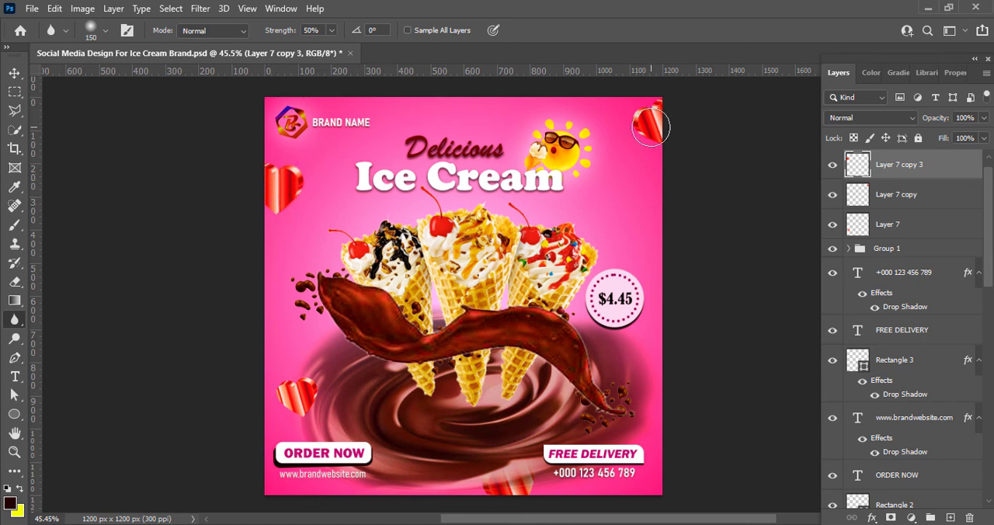
left_click(11, 73)
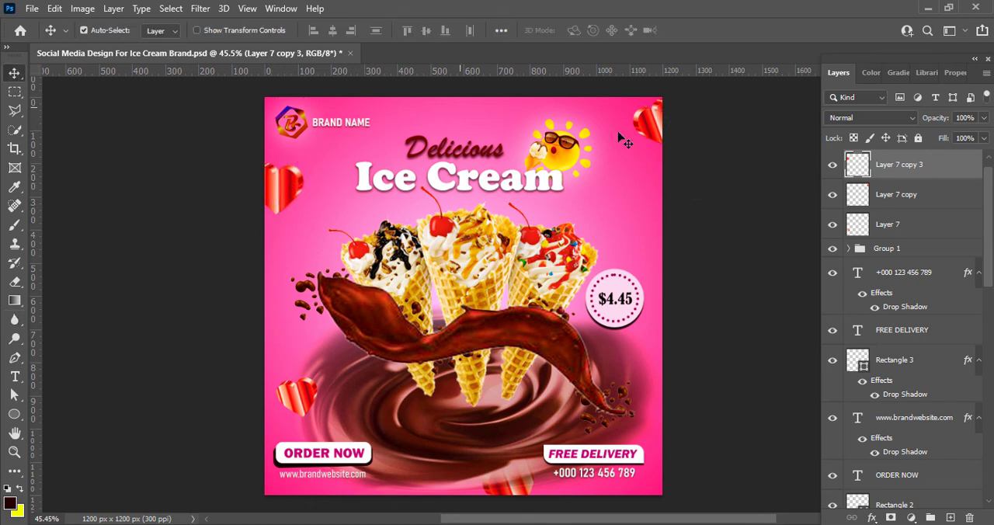
left_click(639, 127)
left_click(13, 413)
left_click(13, 320)
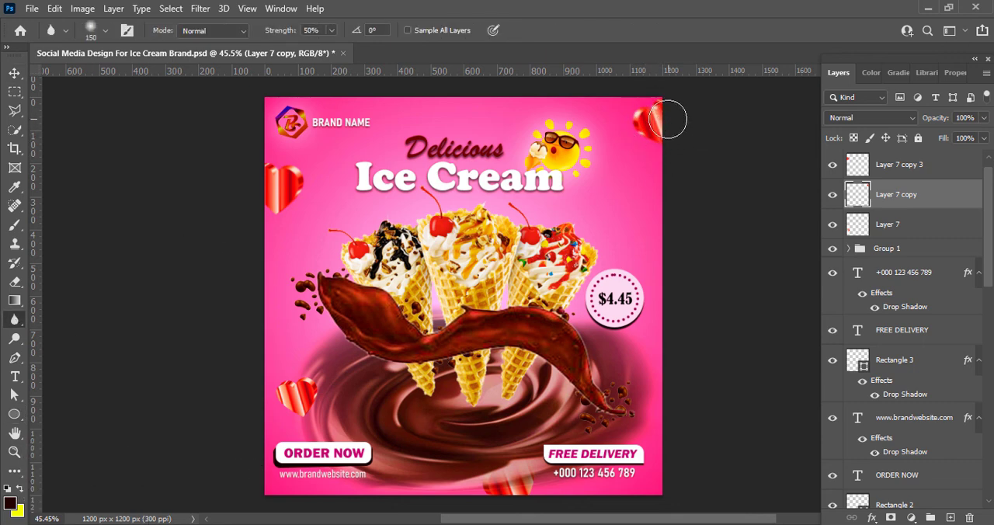
left_click(14, 73)
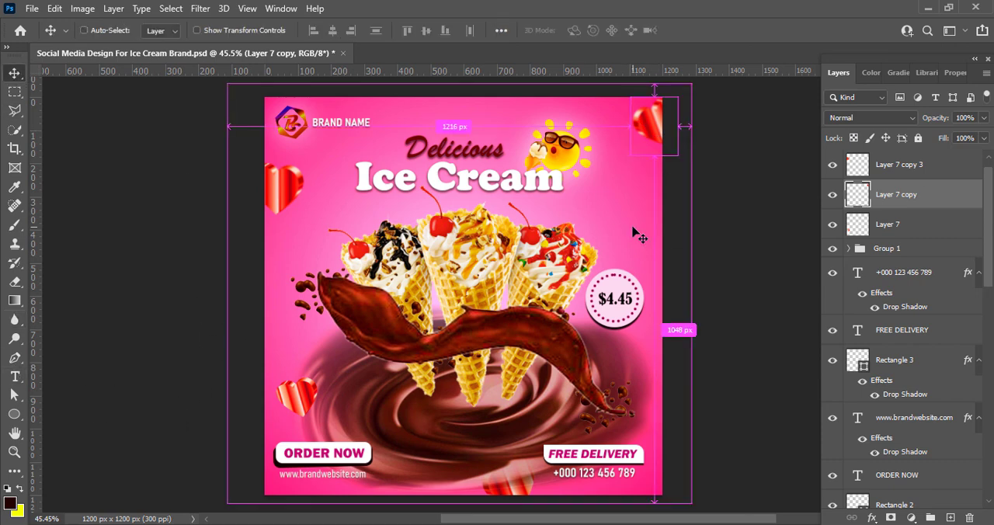
key("ctrl+s")
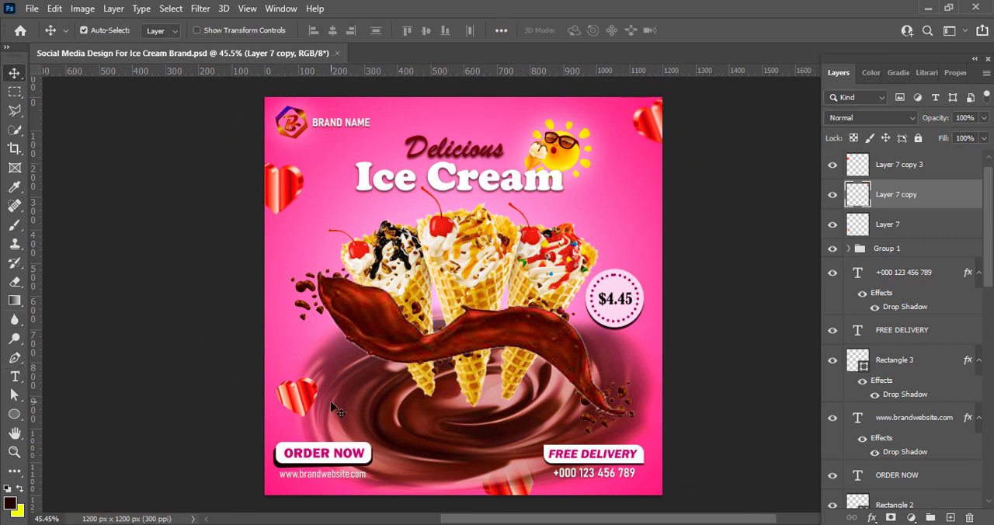
Move the heart above the ORDER NOW button slightly upward and save the document
left_click(94, 396)
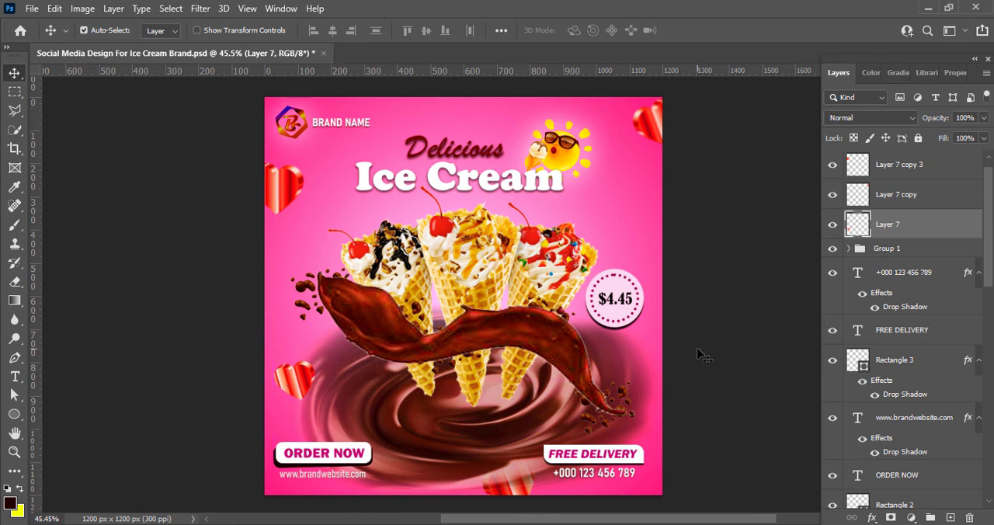
key("ctrl+s")
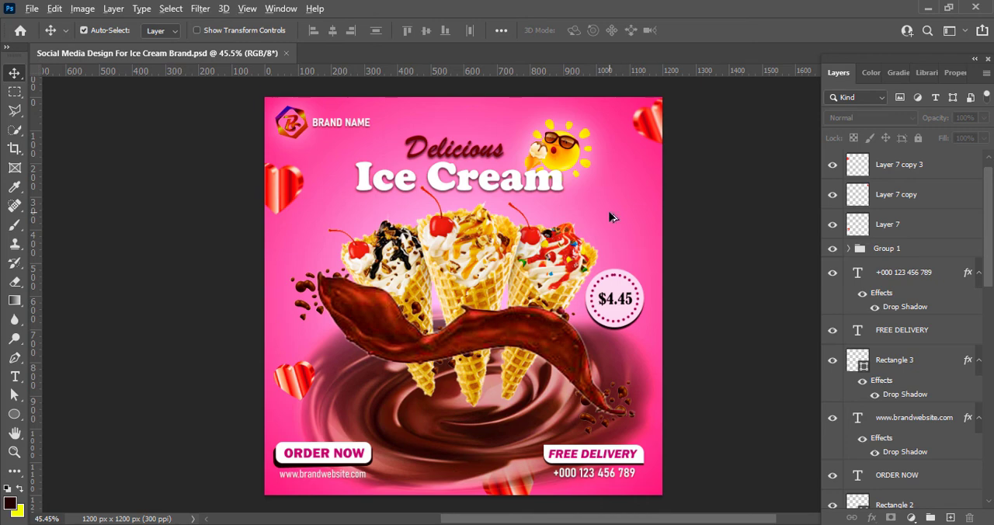
scroll(610, 217, "down", 2)
scroll(609, 218, "up", 4)
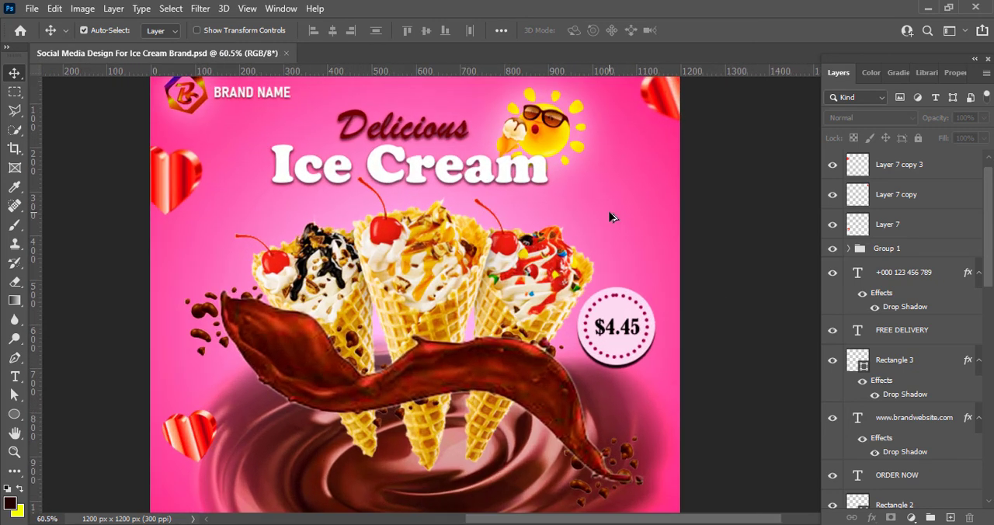
scroll(609, 218, "down", 2)
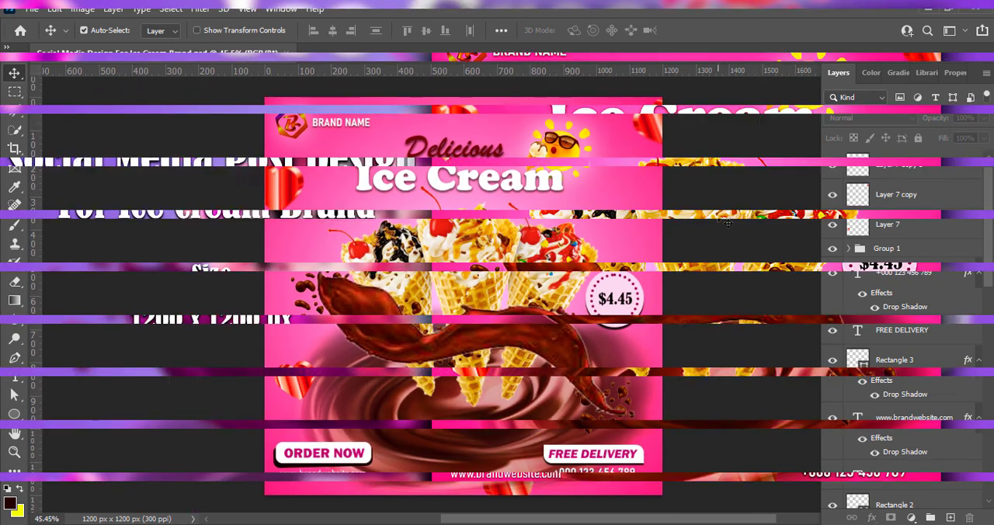